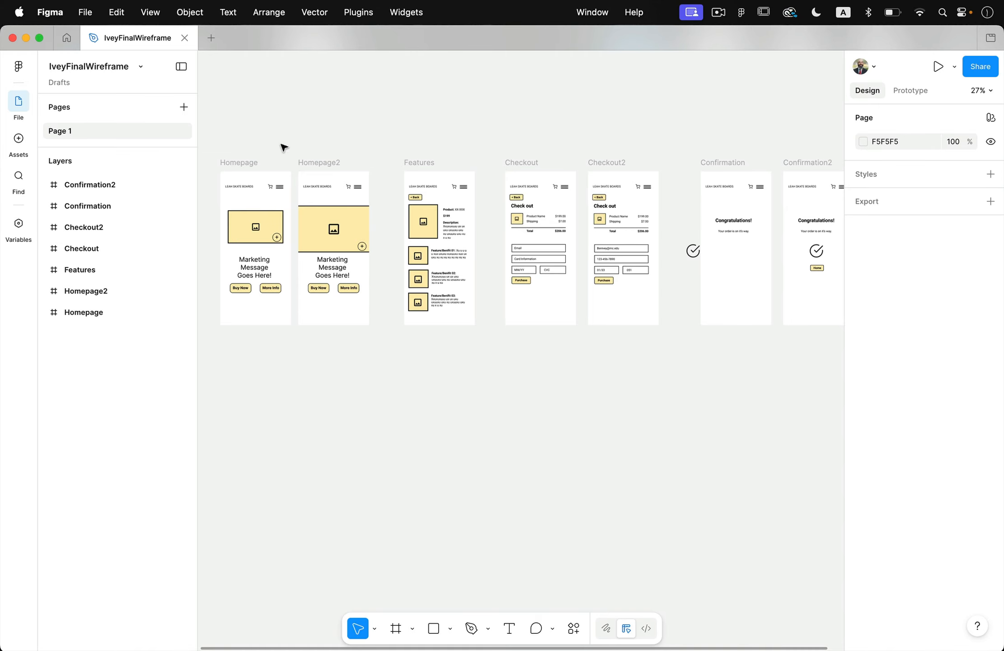
Duplicate Page 1 of the wireframe file.
scroll(283, 147, up, 2)
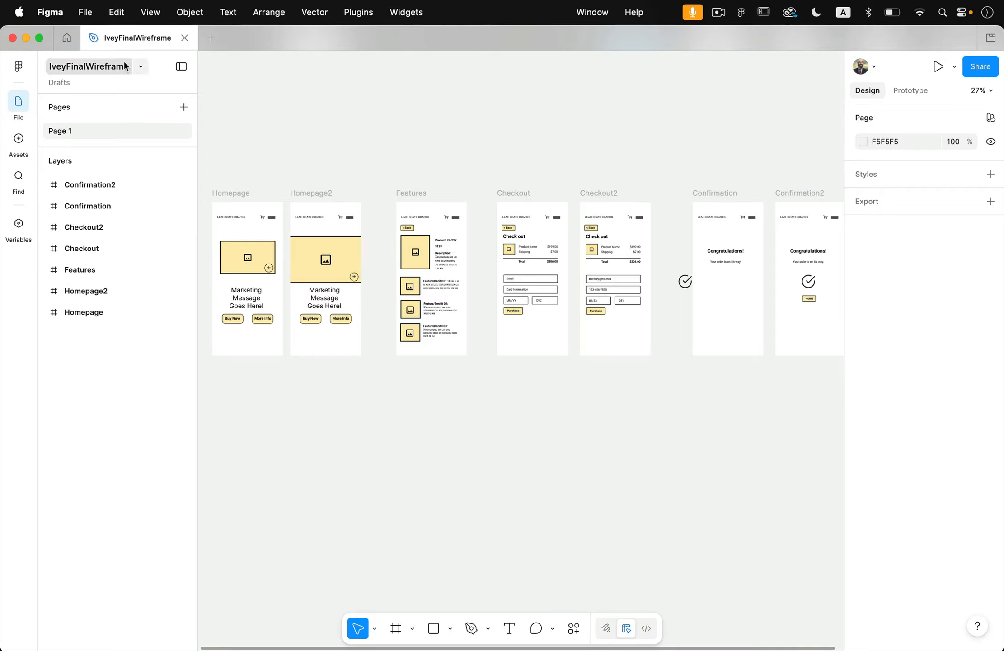
mouse_move(128, 39)
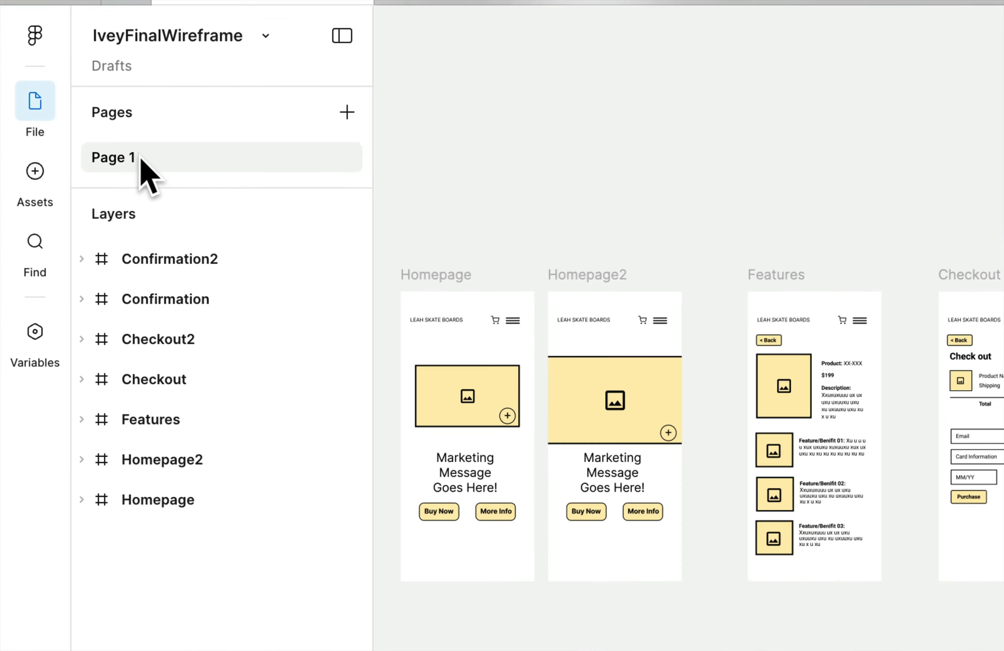
right_click(193, 160)
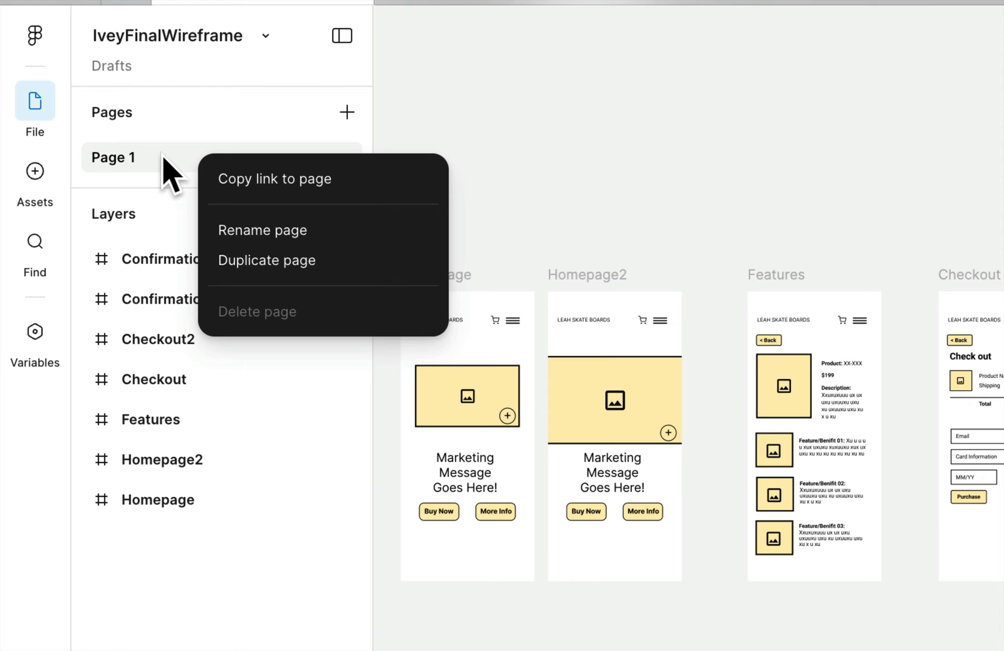
click(284, 255)
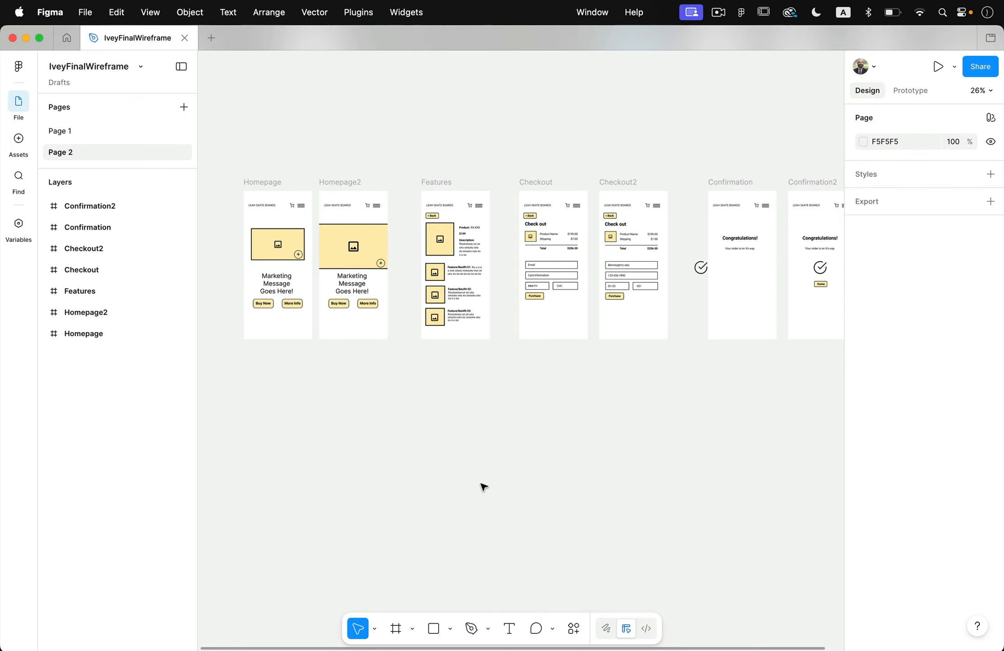
Pull the Buy Now text and its background rectangle apart in the Homepage frame.
scroll(456, 439, left, 4)
scroll(455, 439, up, 3)
scroll(387, 308, up, 5)
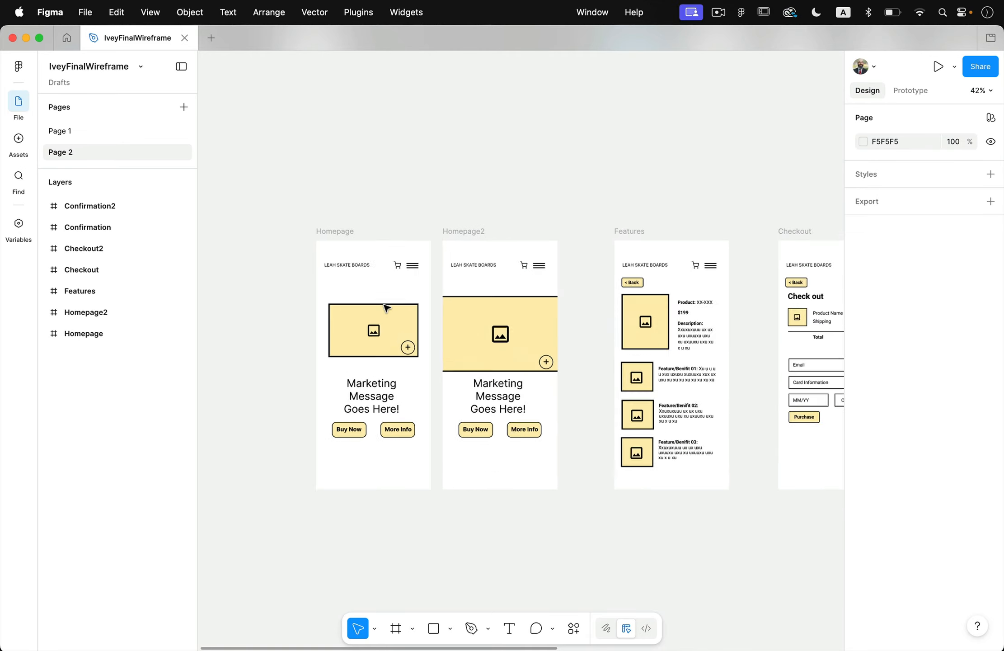
scroll(386, 308, up, 5)
scroll(473, 553, down, 3)
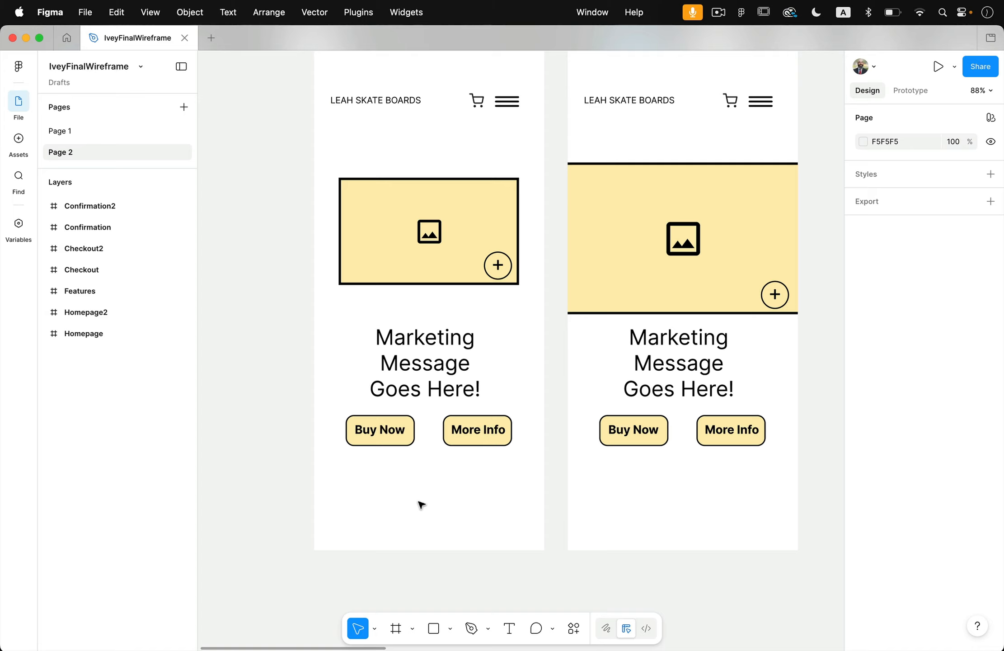
click(392, 435)
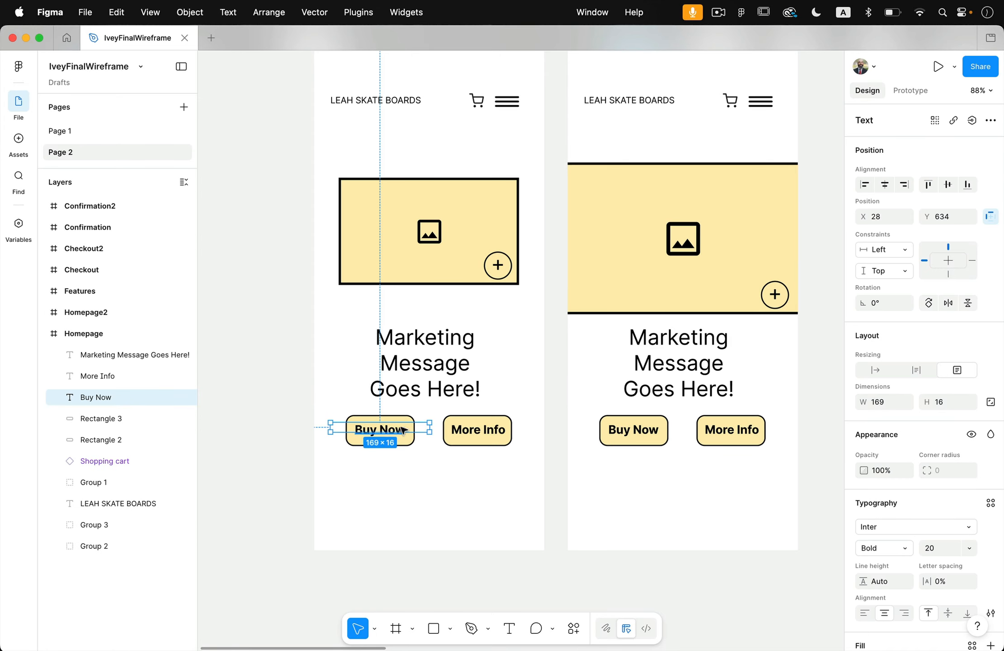
mouse_move(404, 430)
mouse_down()
mouse_move(402, 470)
mouse_move(391, 427)
mouse_move(400, 426)
mouse_up()
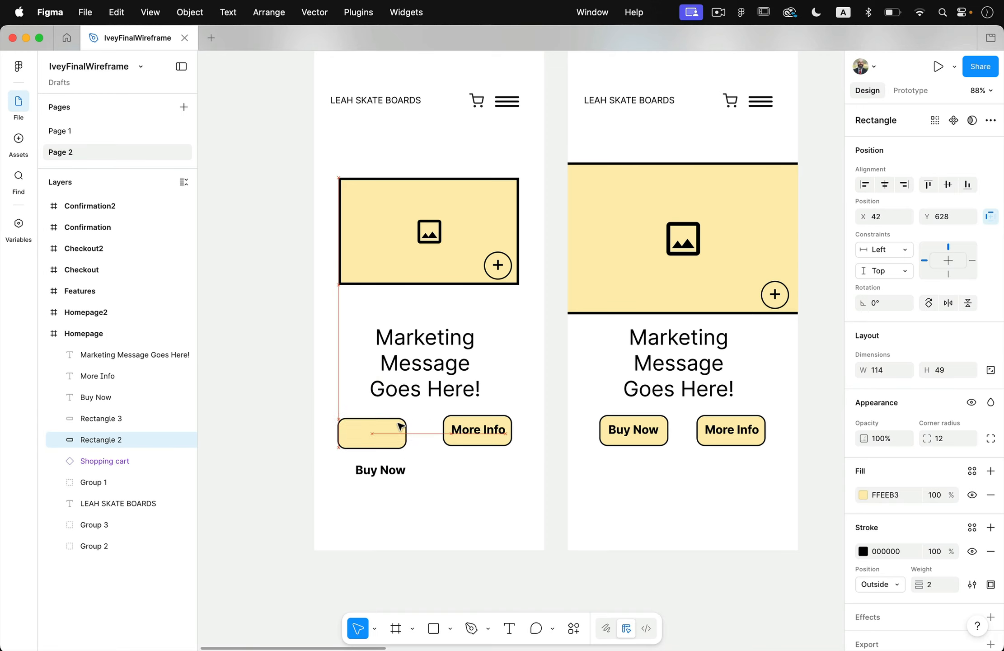
scroll(401, 426, left, 2)
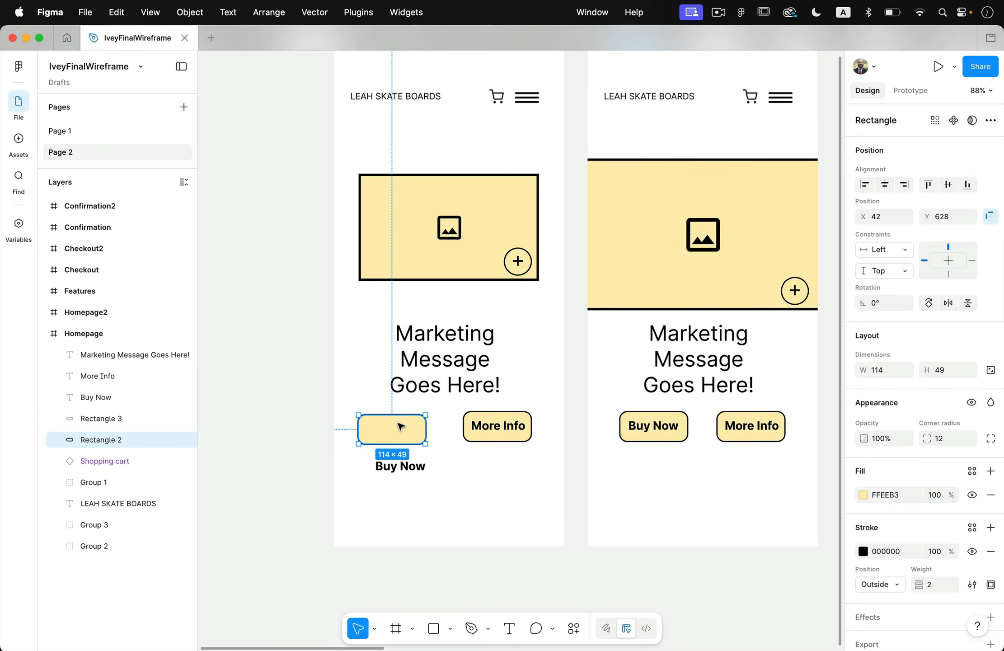
scroll(401, 467, left, 5)
click(399, 467)
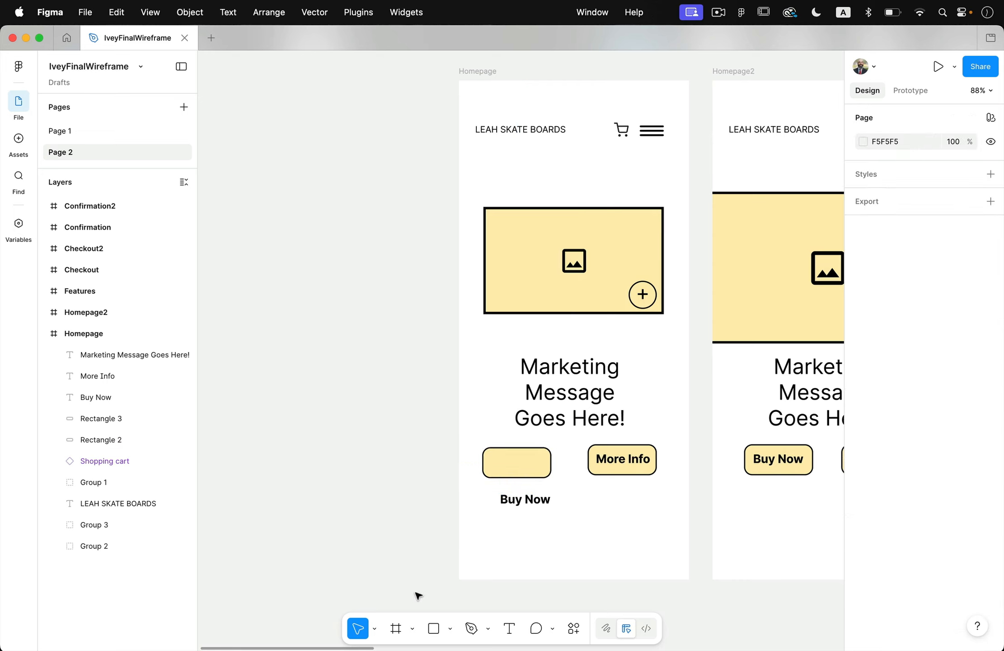
Draw a new frame about 155 × 55 on the empty canvas beside the Homepage frame.
right_click(398, 632)
click(397, 632)
click(393, 636)
drag(271, 279, 362, 311)
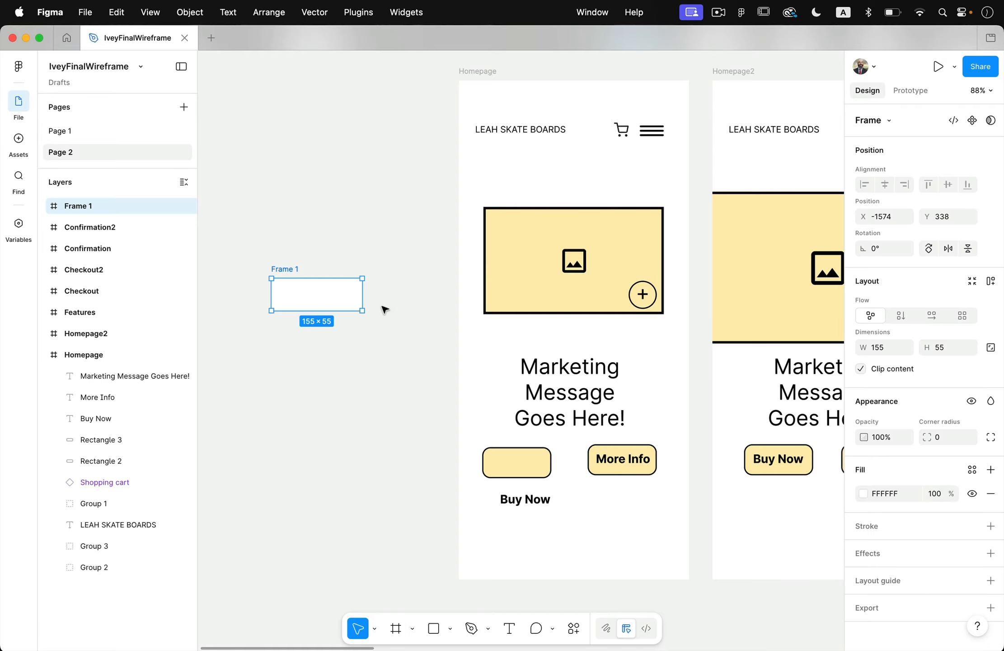
Style the new frame with fill FFEEB3, a black stroke of weight 2 and a corner radius of 30.
click(864, 494)
click(733, 626)
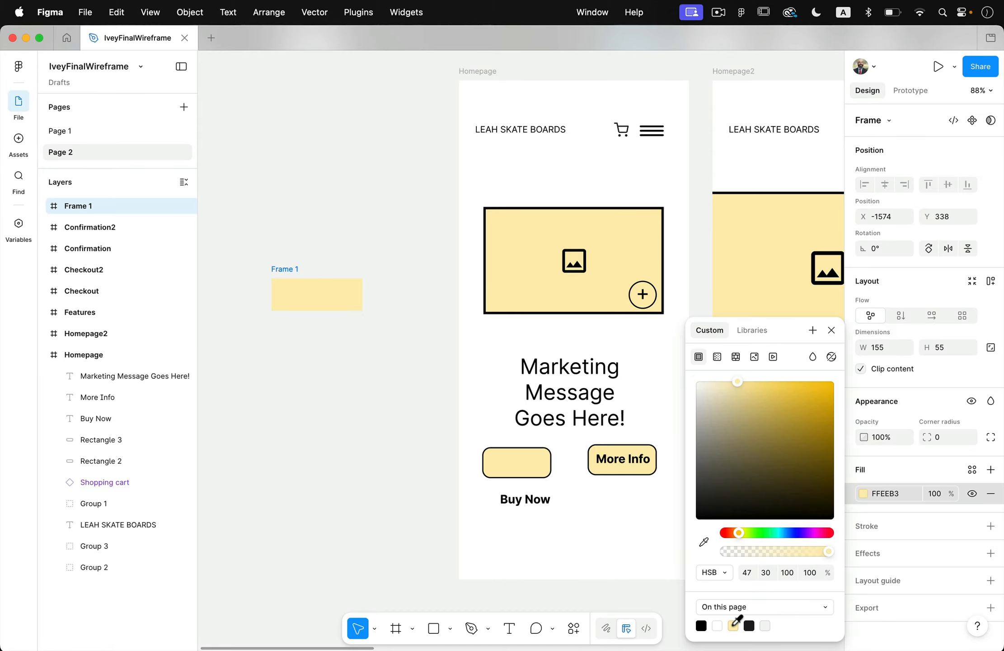
click(990, 526)
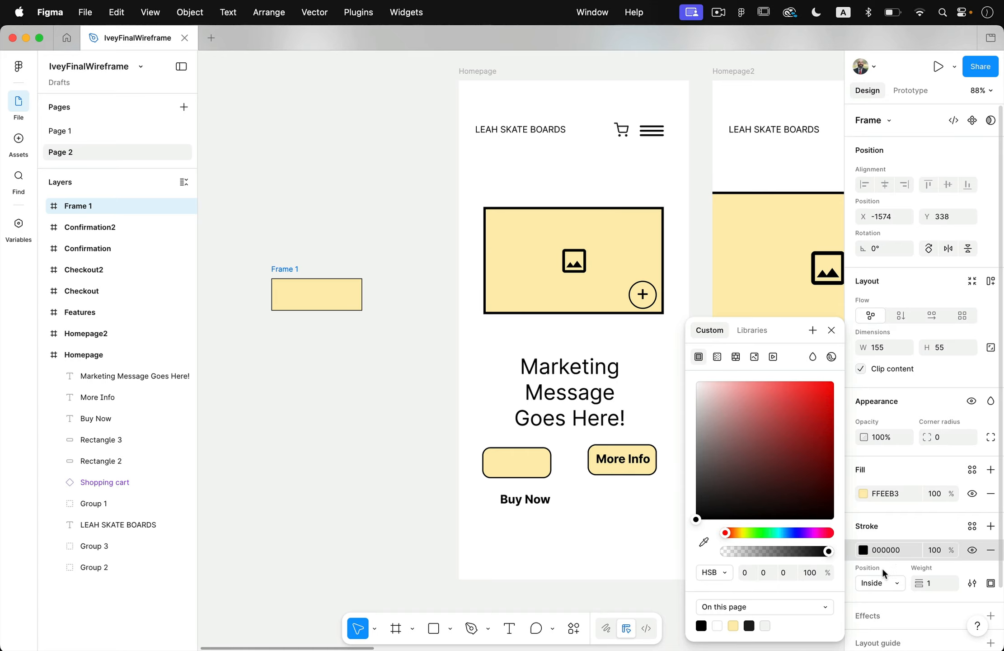
drag(927, 582, 926, 586)
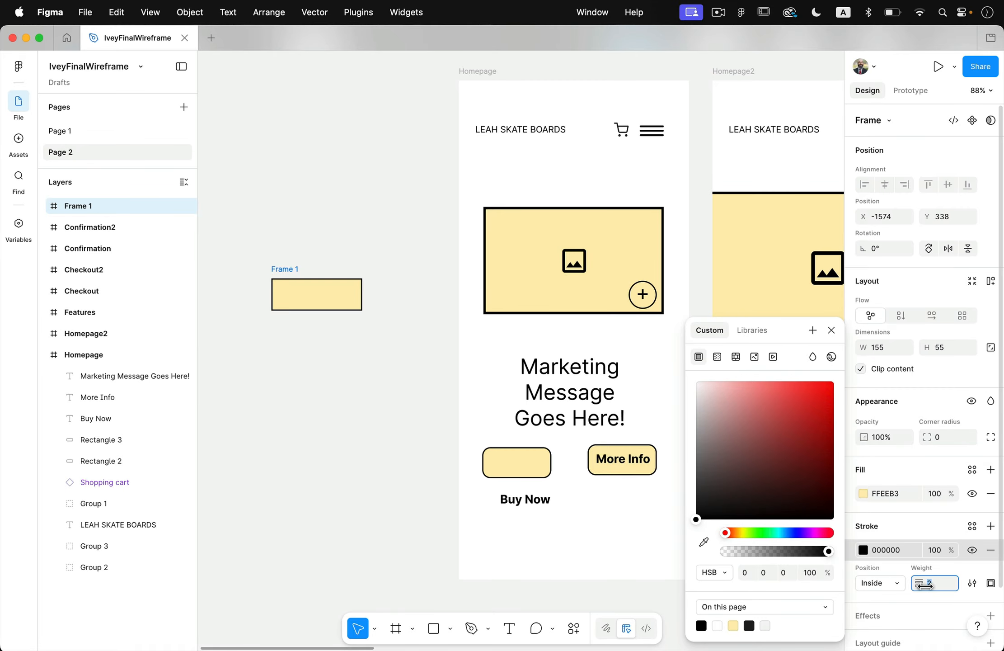
click(942, 437)
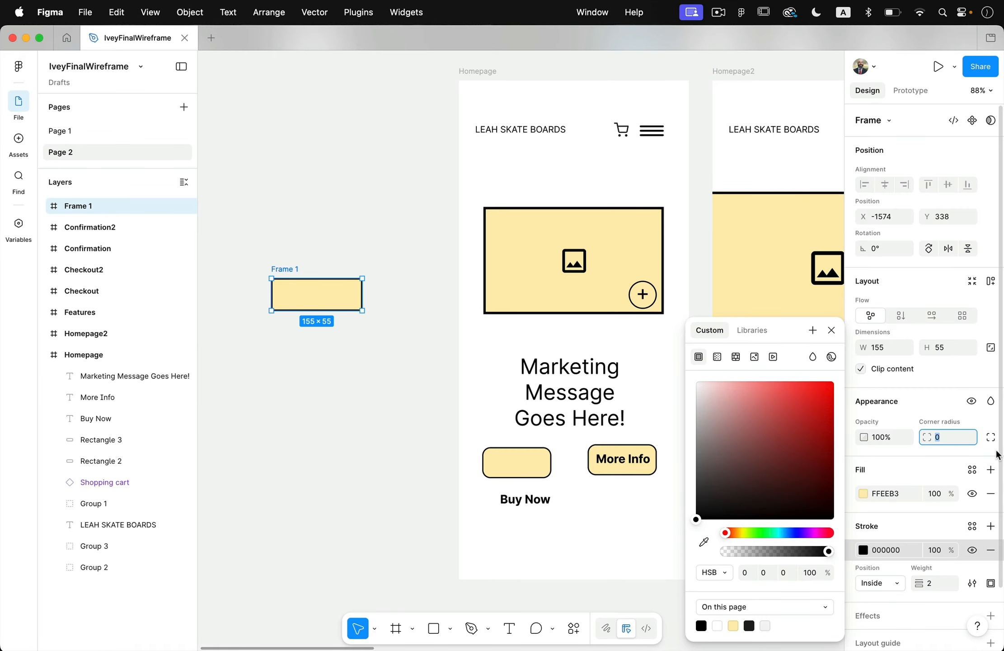
key(Return)
click(392, 441)
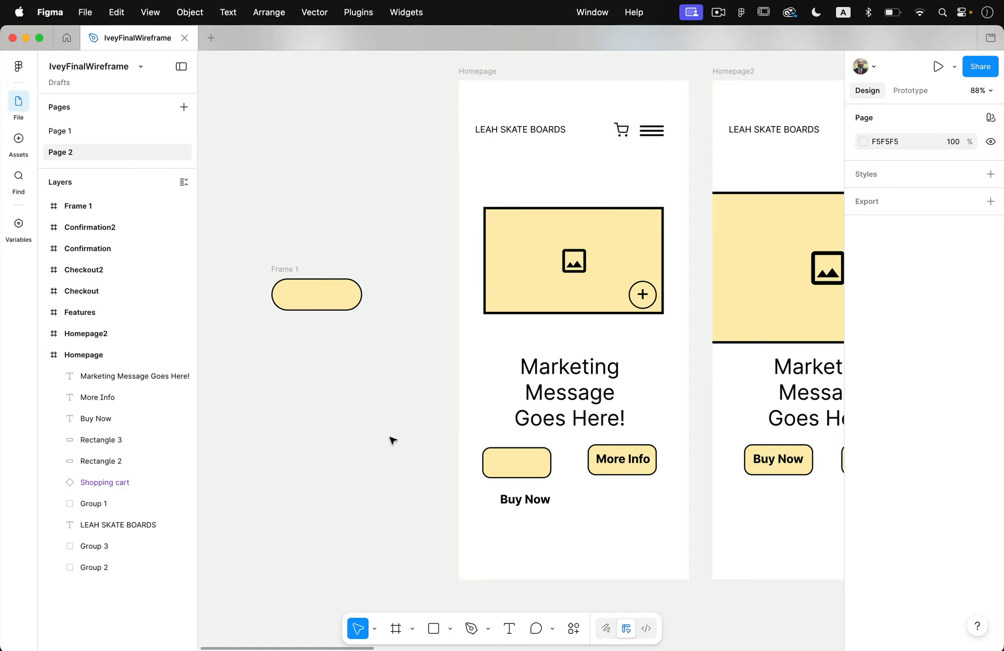
Move the Buy Now text from the Homepage into the new rounded frame and set its resizing to auto width.
drag(545, 504, 332, 295)
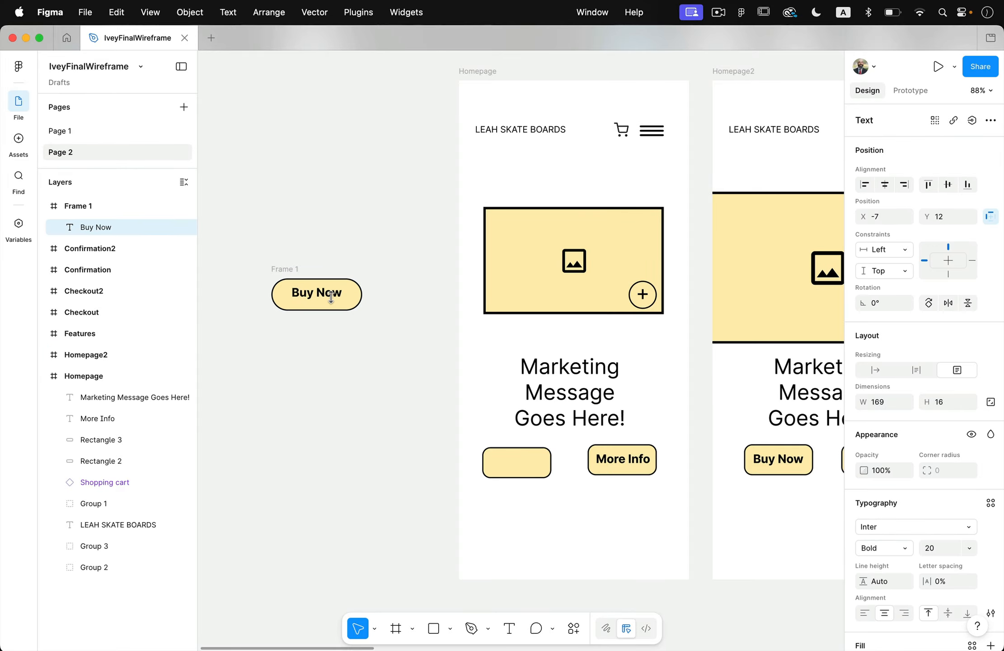
scroll(291, 271, up, 5)
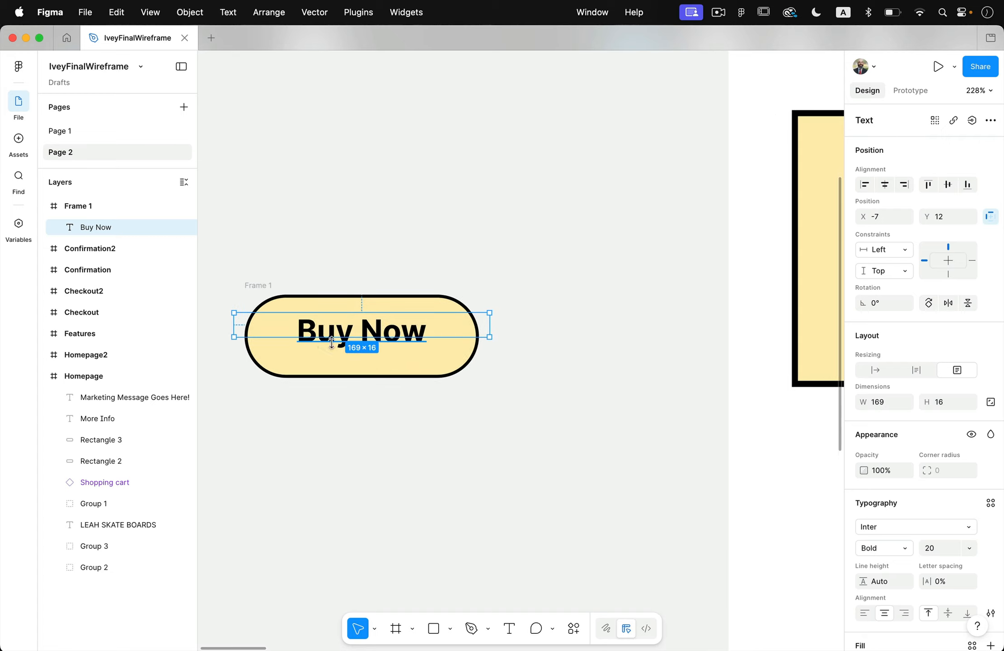
drag(488, 342, 485, 364)
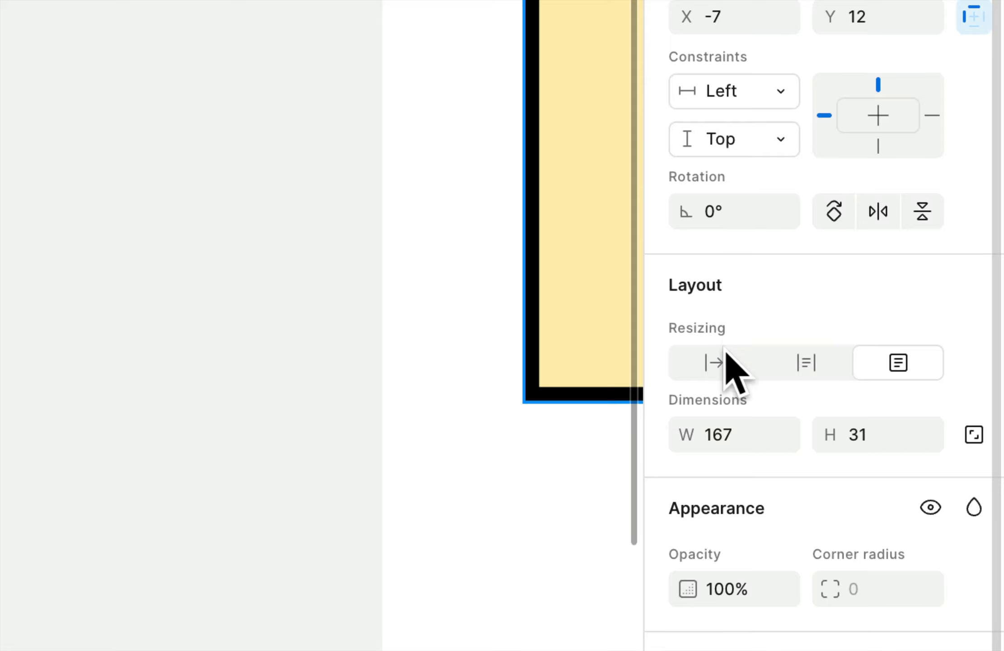
click(710, 369)
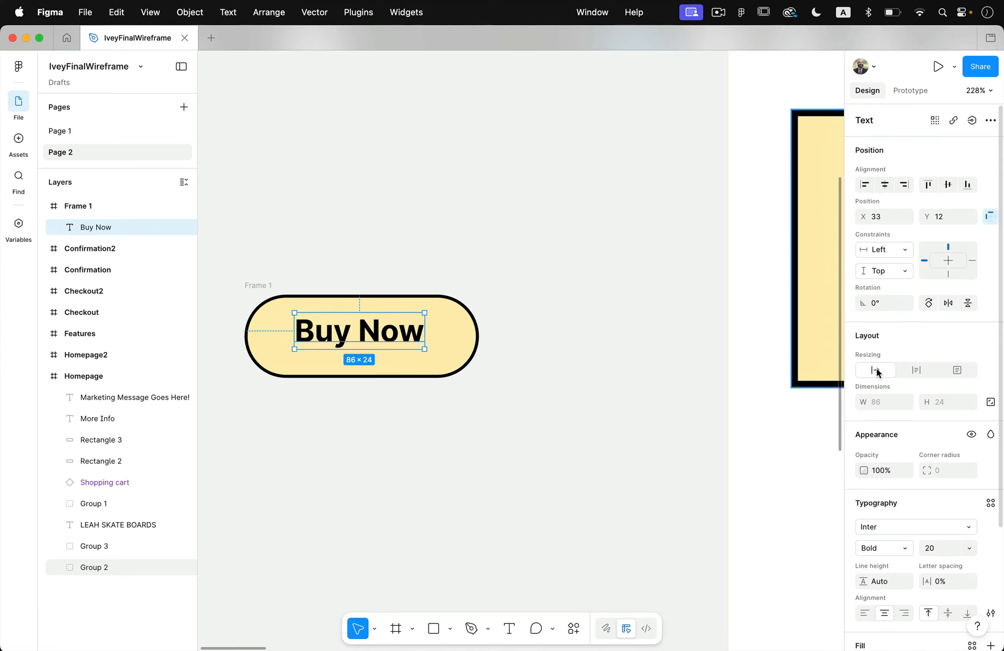
Add auto layout to the frame holding the Buy Now text, with its content aligned to the centre.
click(262, 289)
drag(233, 265, 482, 426)
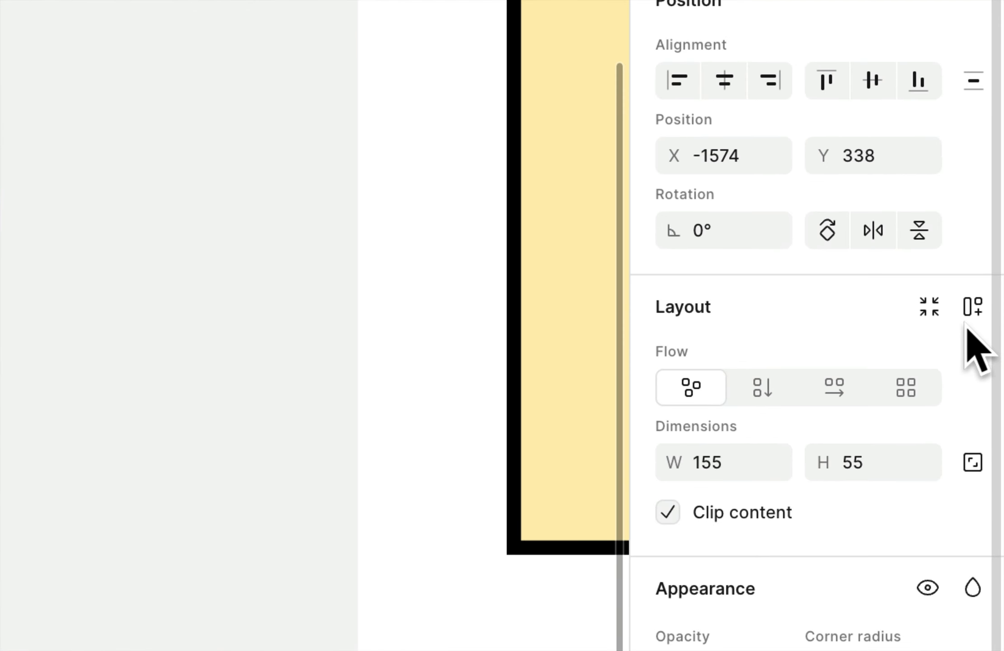
click(972, 307)
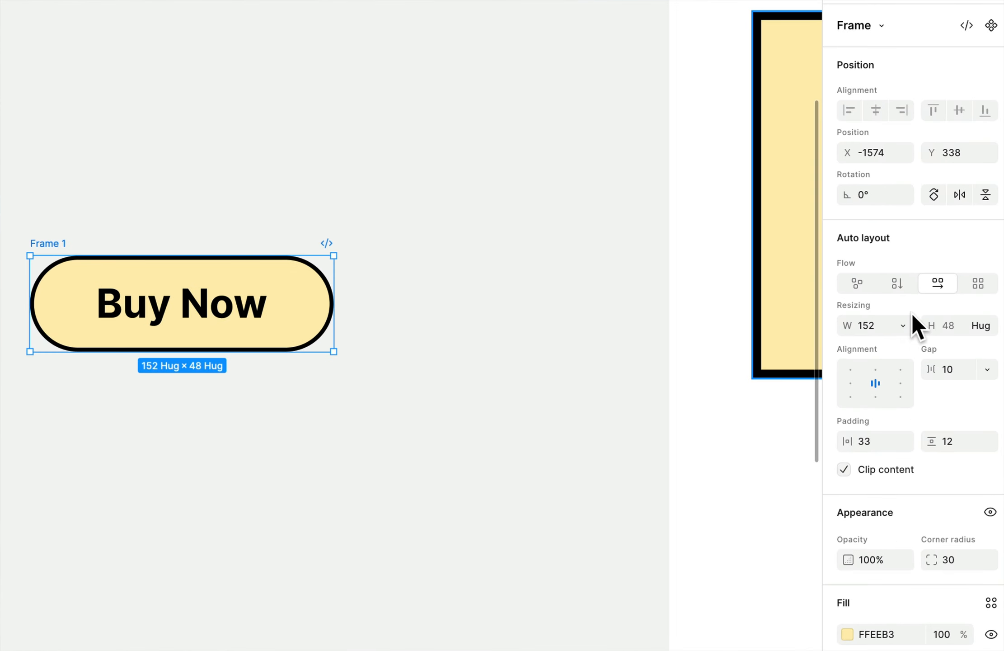
click(875, 383)
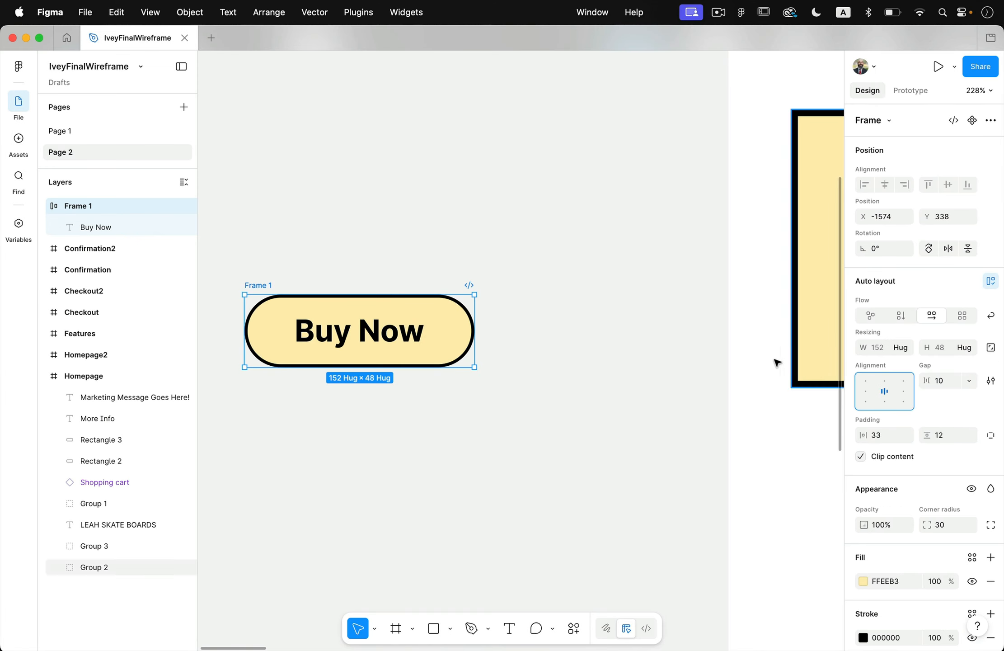
click(608, 313)
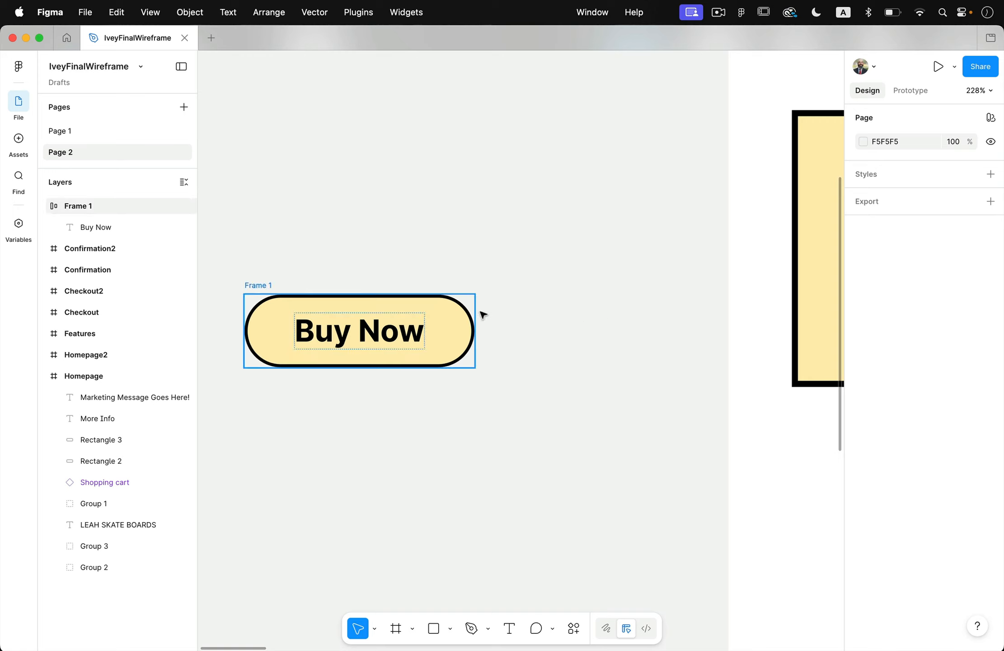
Try replacing the Buy Now label with placeholder text to test the auto layout, and undo the replacement.
click(262, 286)
key(t)
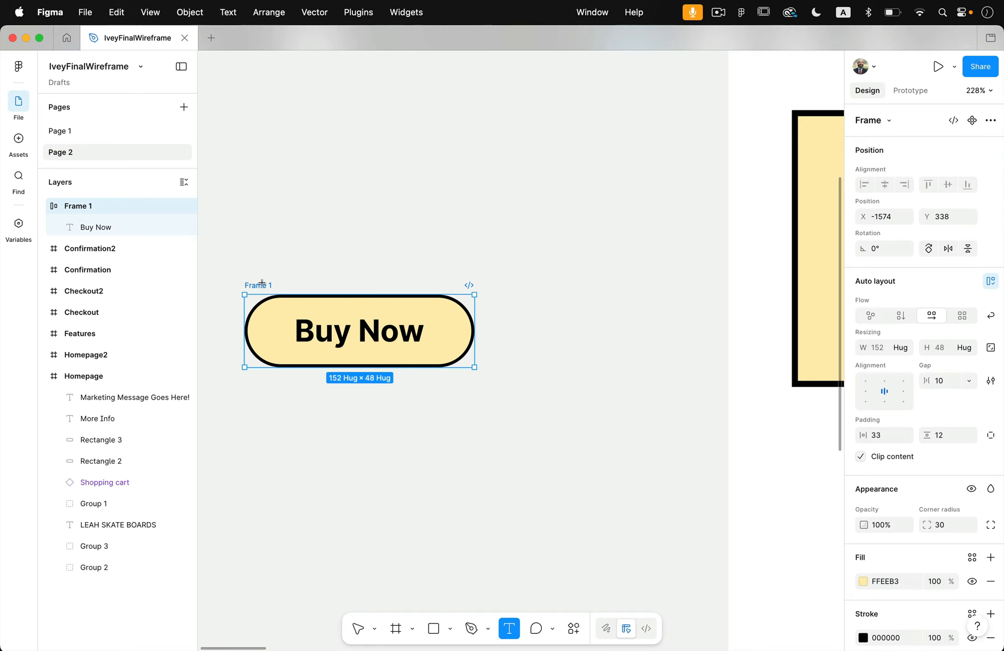
click(342, 335)
text(asdfadfasdfasdfad)
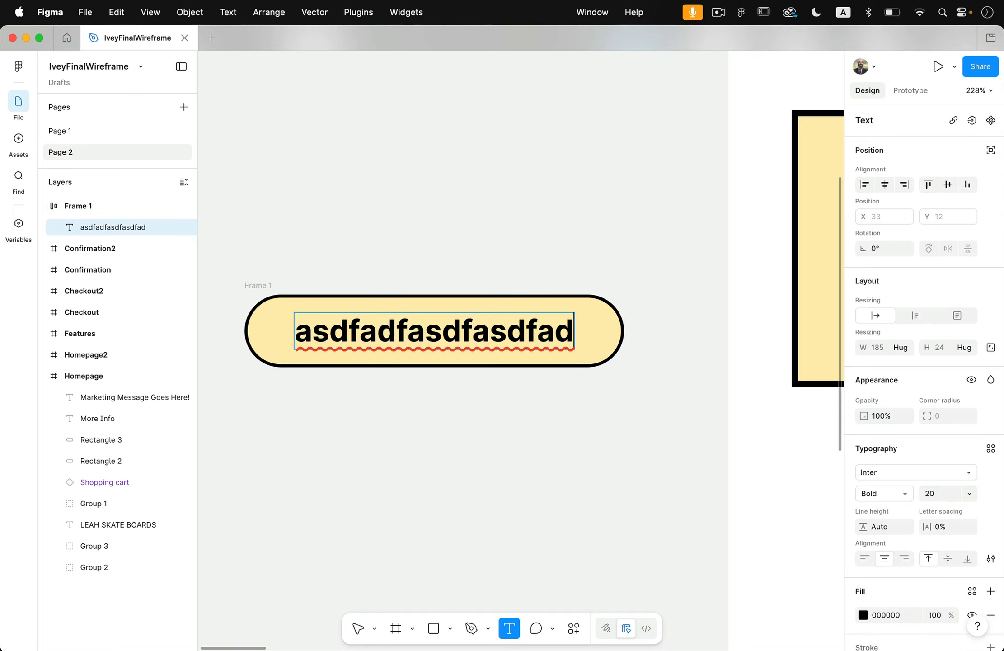
key(super+z)
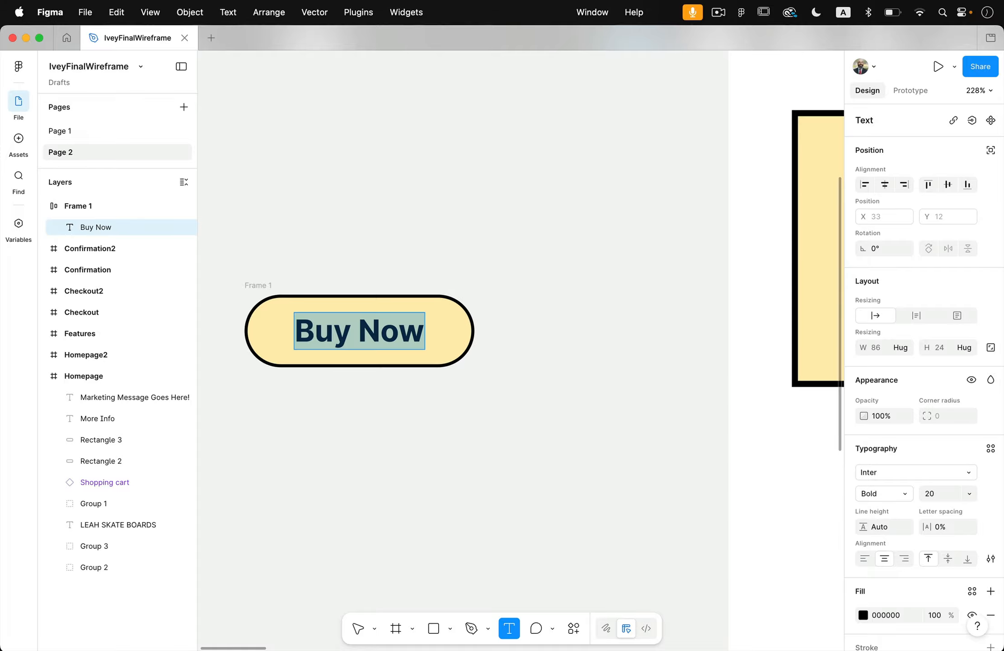
click(352, 332)
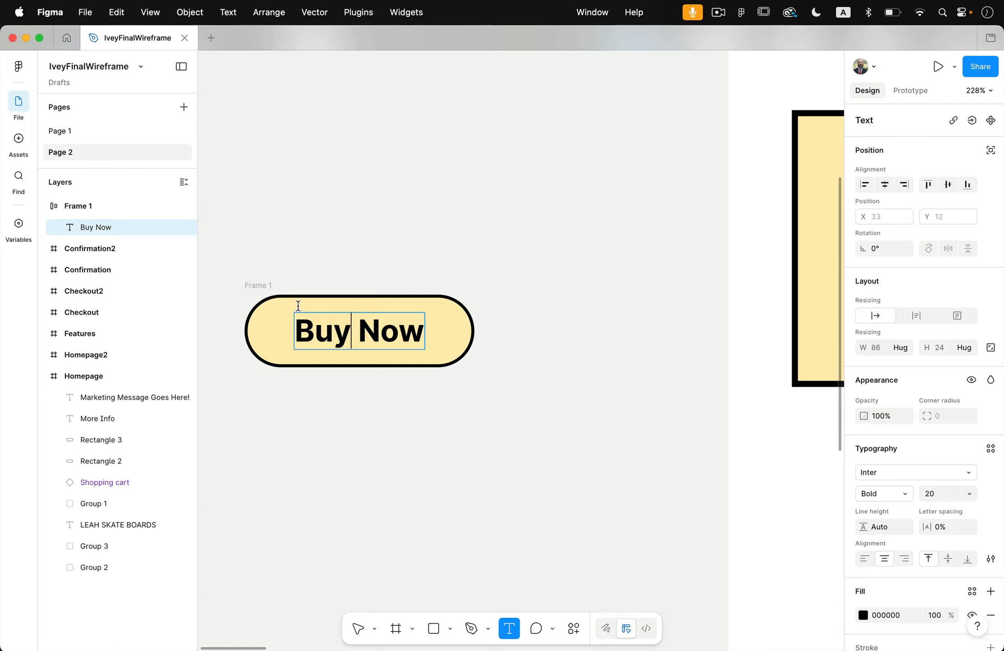
click(266, 291)
click(19, 67)
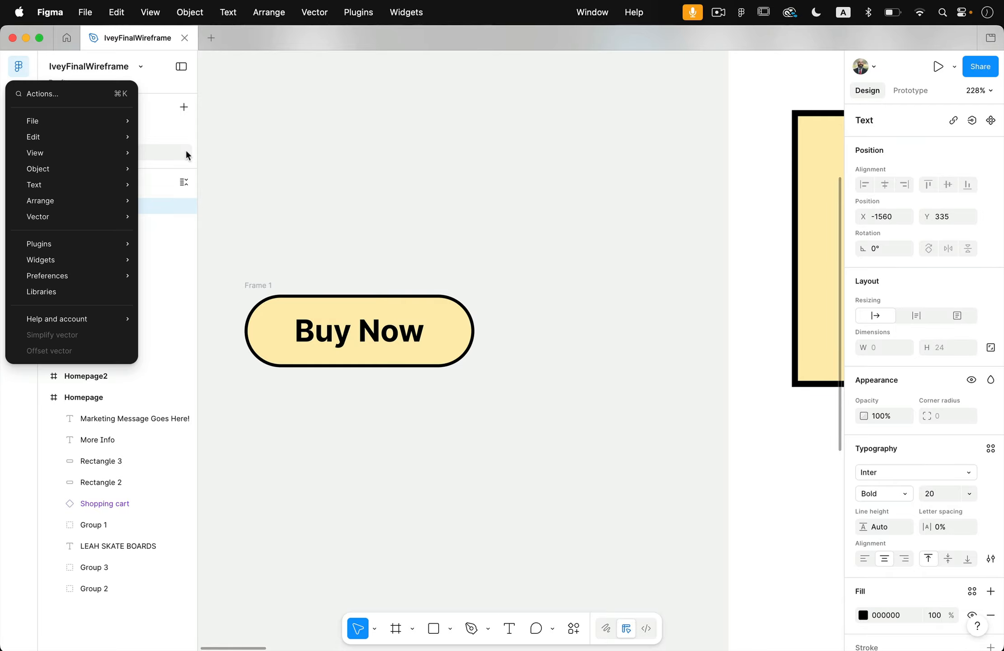
click(274, 268)
Turn the Buy Now frame into a component and rename it Button.
click(252, 287)
click(260, 286)
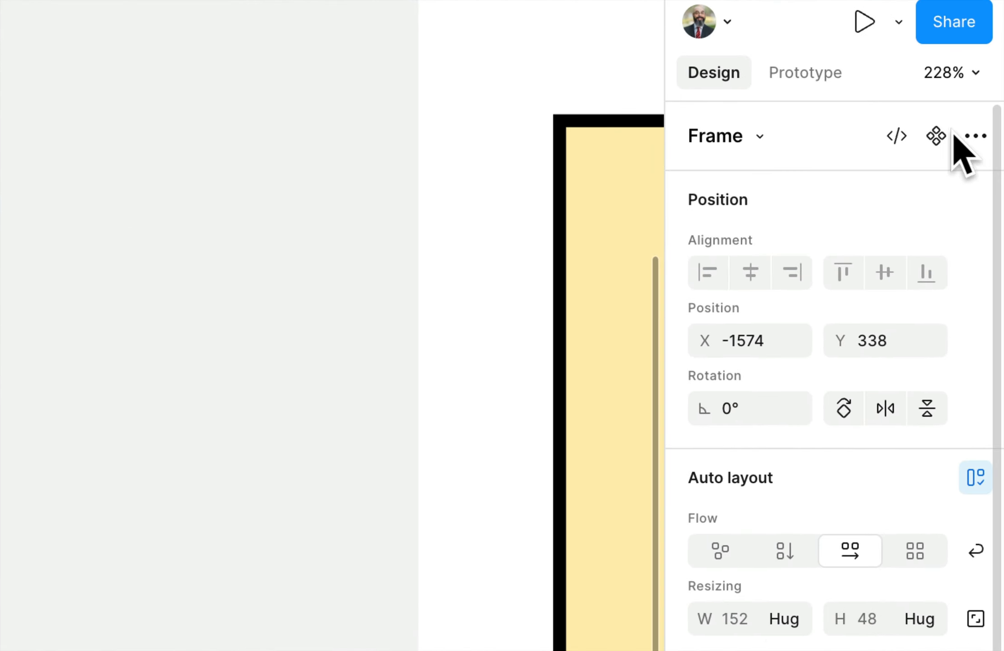
click(936, 136)
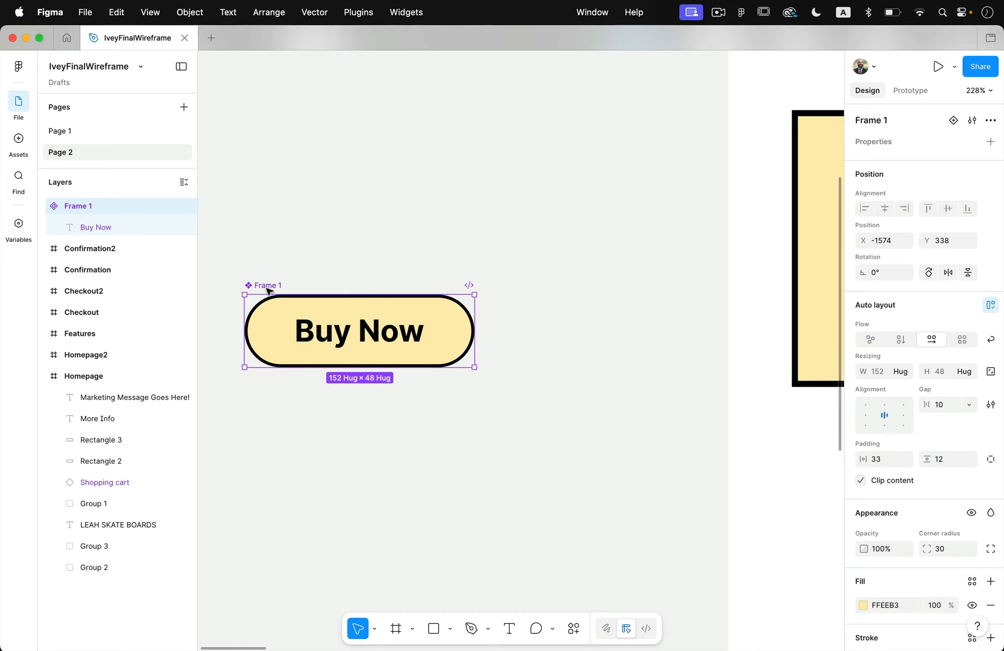
double_click(271, 286)
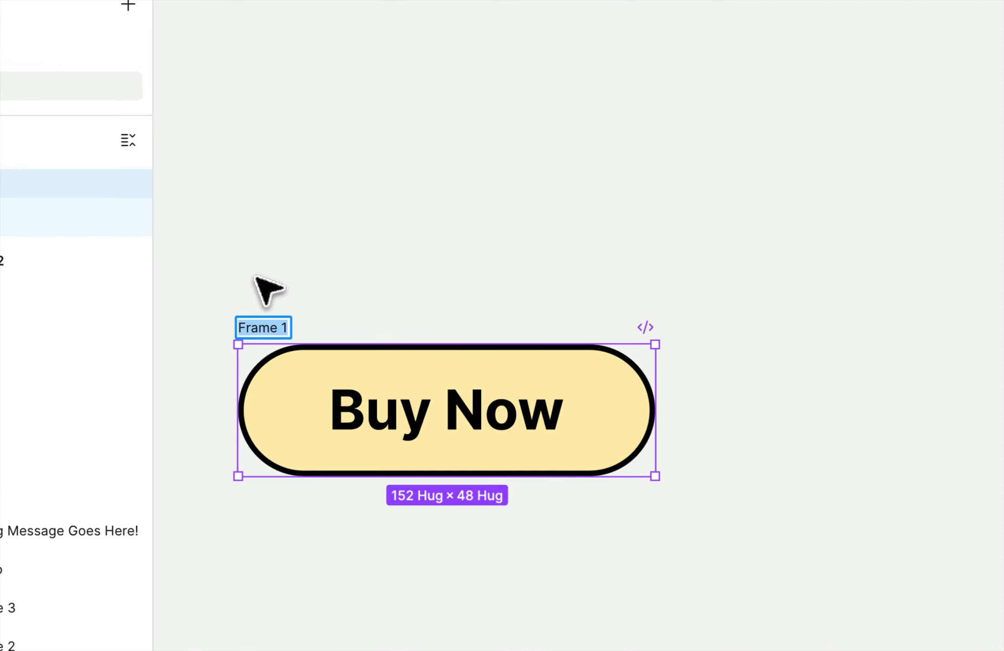
text(Butt)
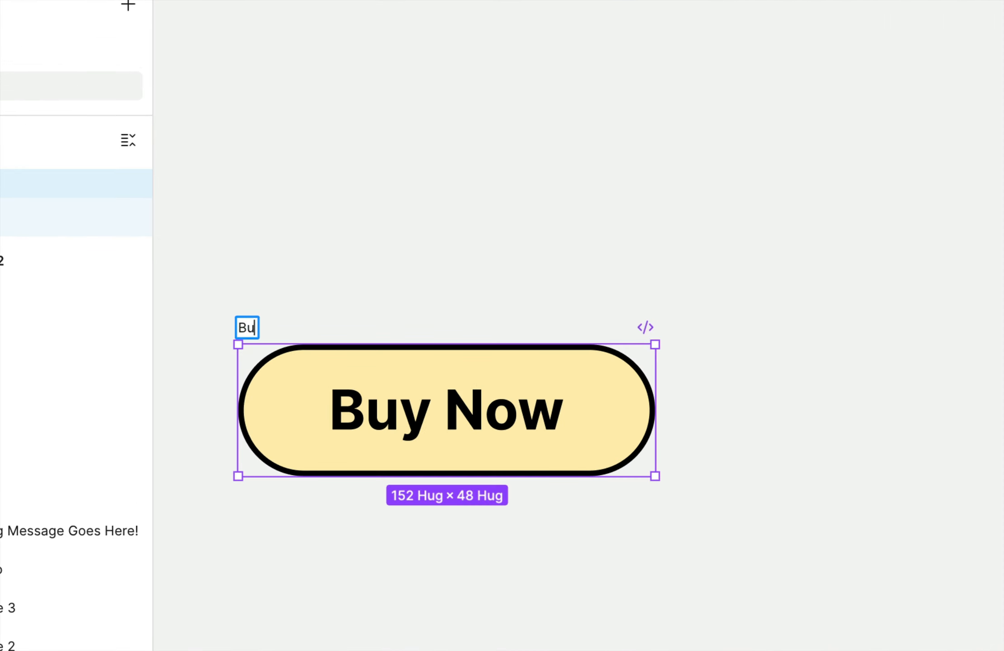
text(on)
key(Return)
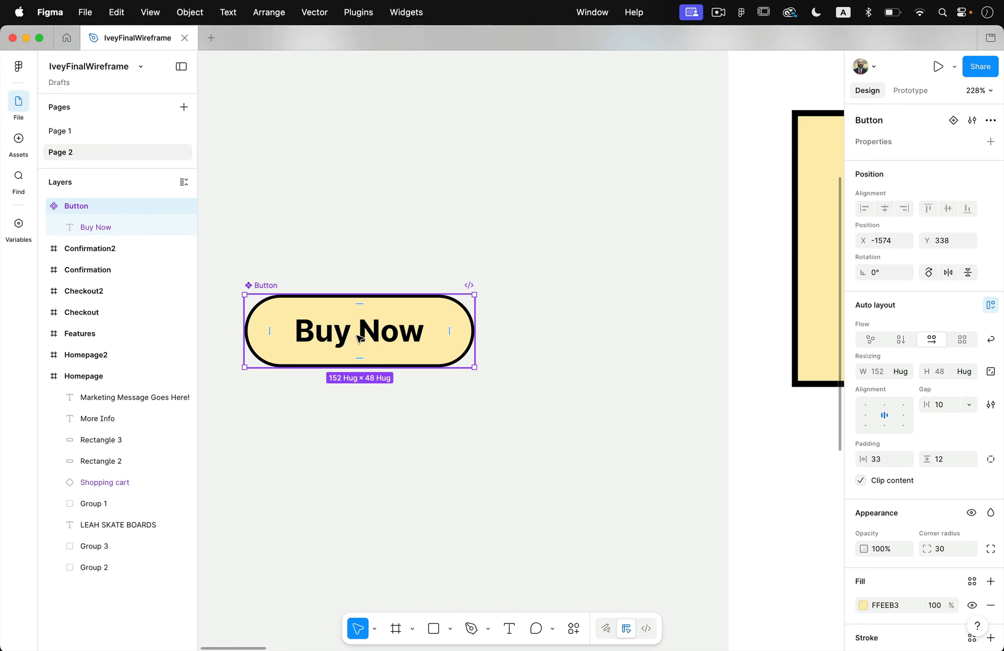
Delete the empty yellow button rectangle beside More Info in the Homepage frame.
scroll(357, 337, down, 5)
scroll(357, 337, right, 4)
click(519, 408)
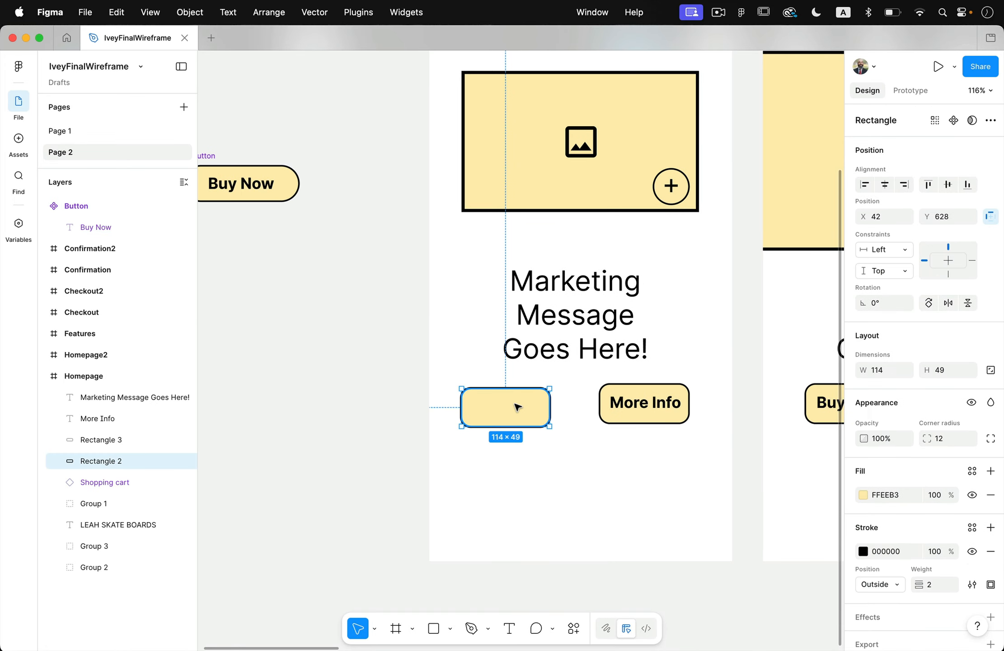
key(Delete)
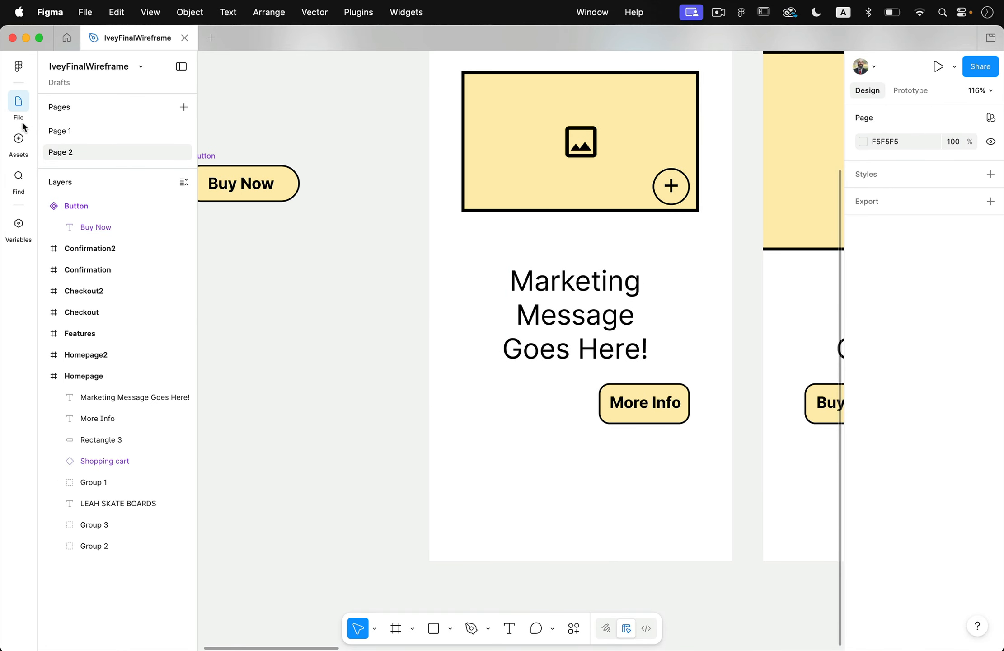
Place an instance of the Button component in the Homepage frame, to the left of the hand-made More Info button.
click(18, 138)
click(79, 145)
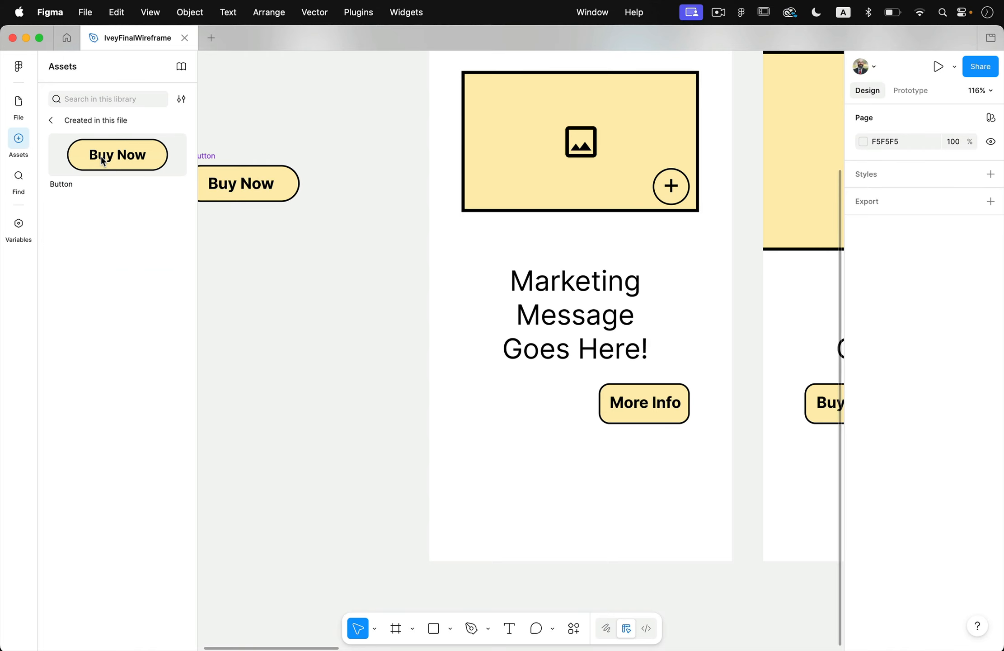
drag(128, 154, 520, 410)
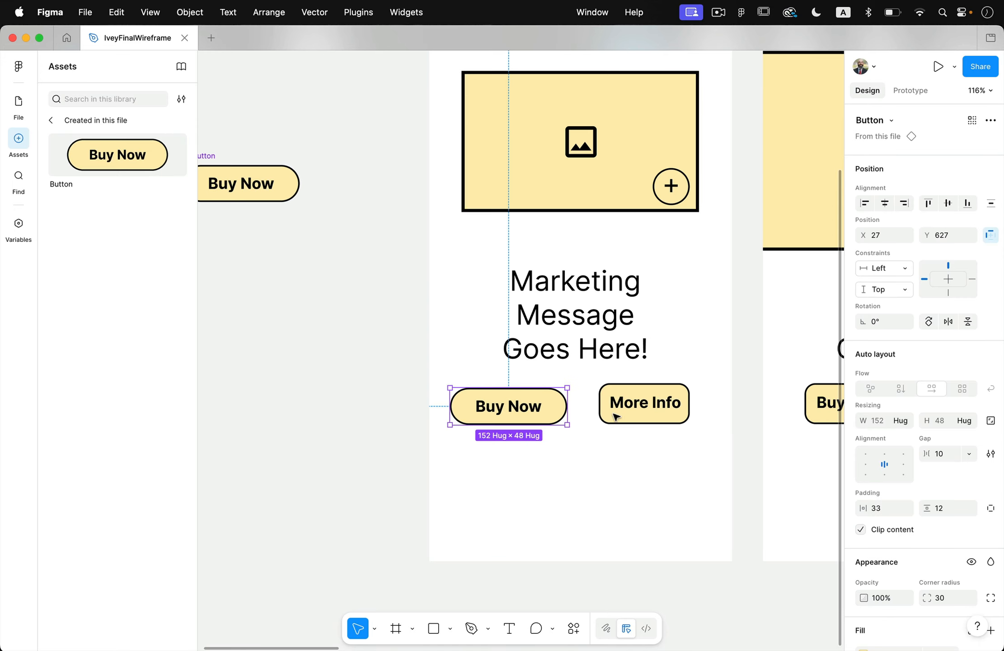
Delete the hand-made More Info button's yellow rectangle and its text label from the Homepage frame.
drag(673, 451, 630, 408)
key(Delete)
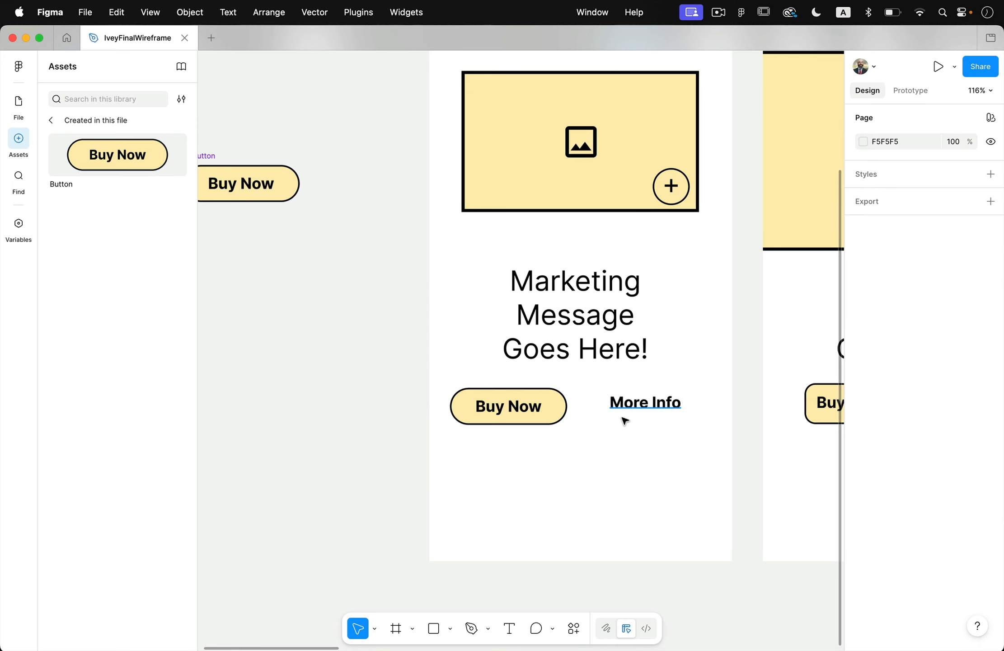
click(656, 406)
key(Delete)
Duplicate the Buy Now button instance beside the original in the Homepage frame and change the copy's label to More Info.
click(531, 413)
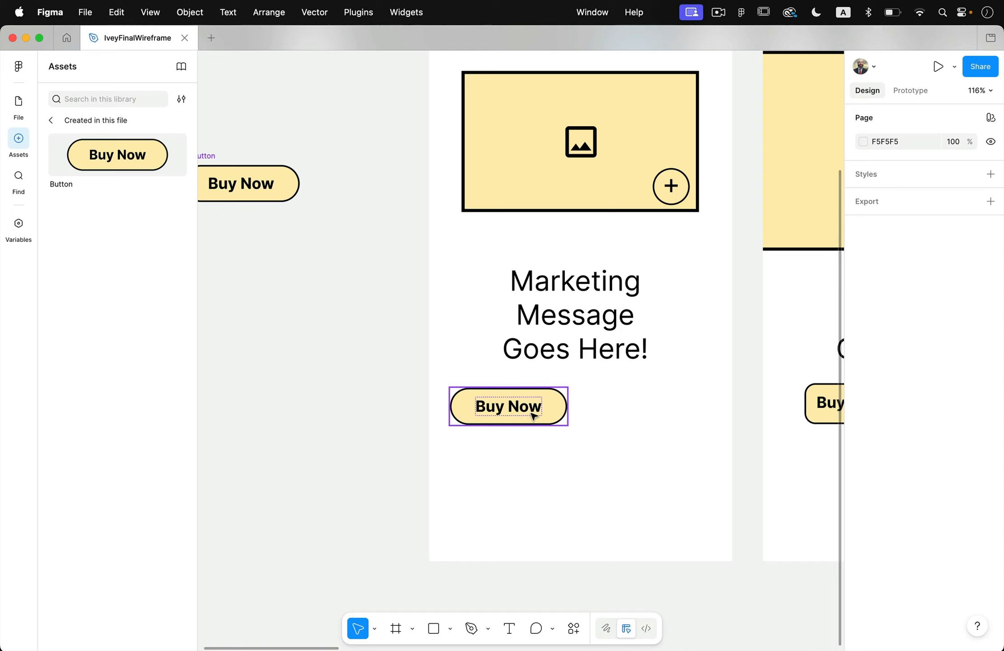
drag(511, 413, 651, 416)
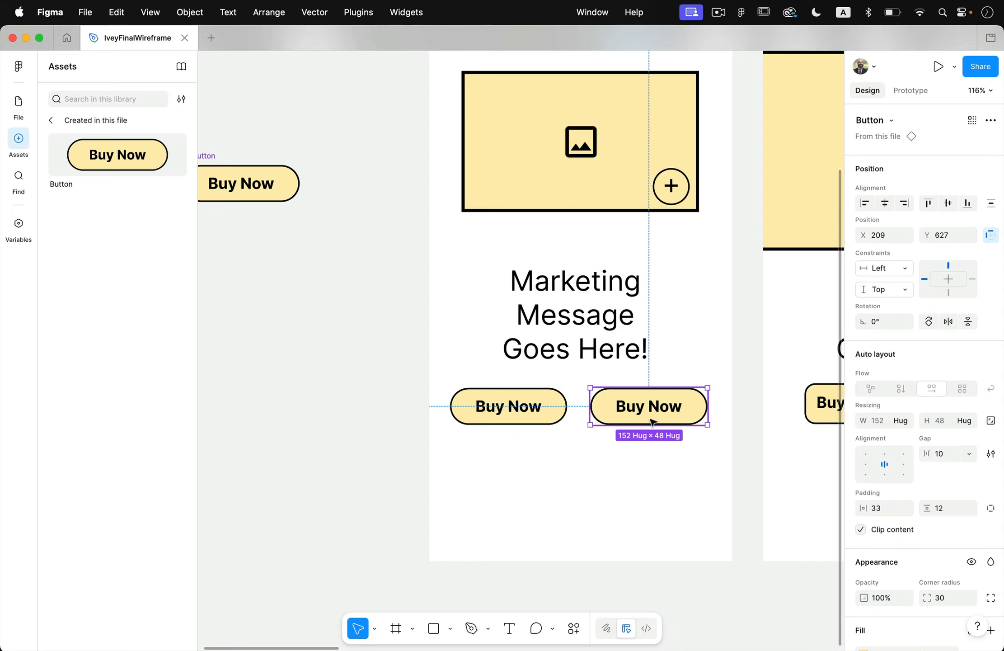
double_click(652, 416)
double_click(651, 408)
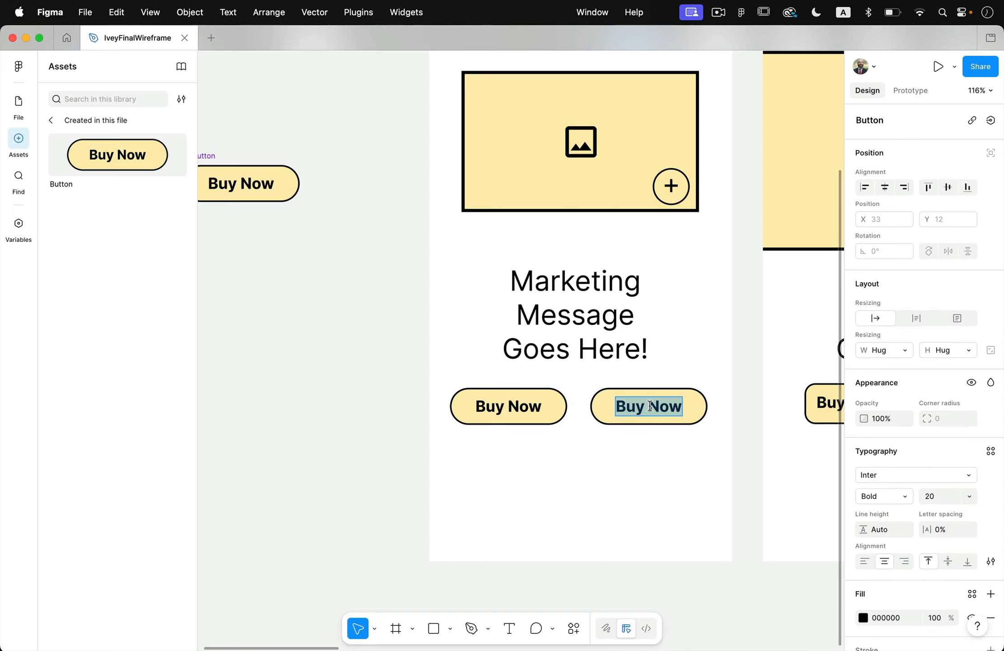
text(Mopre)
key(BackSpace)
key(BackSpace)
key(BackSpace)
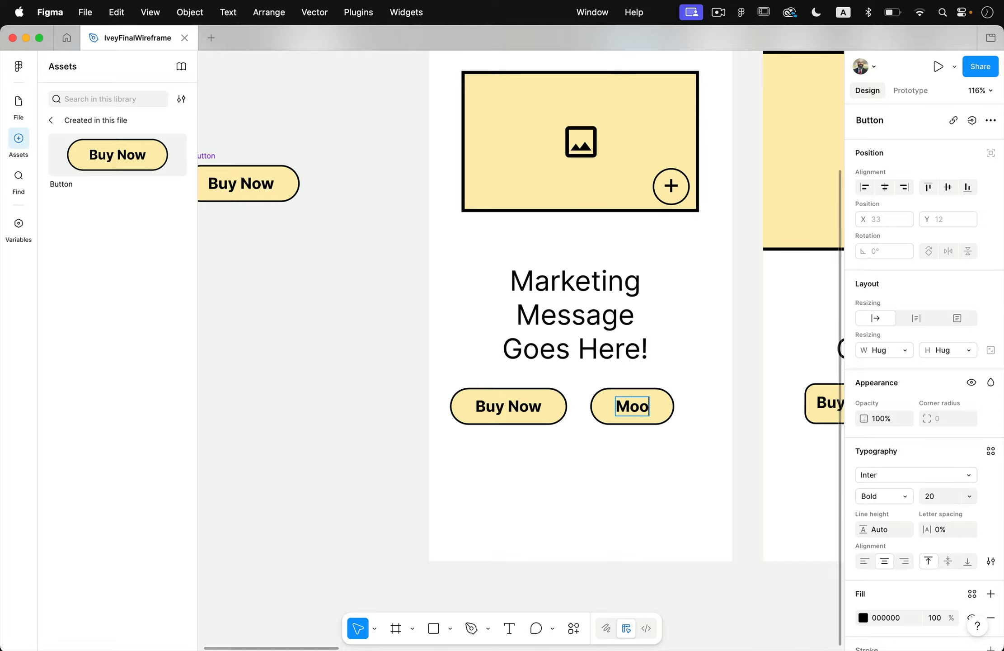
text(re Info)
key(Escape)
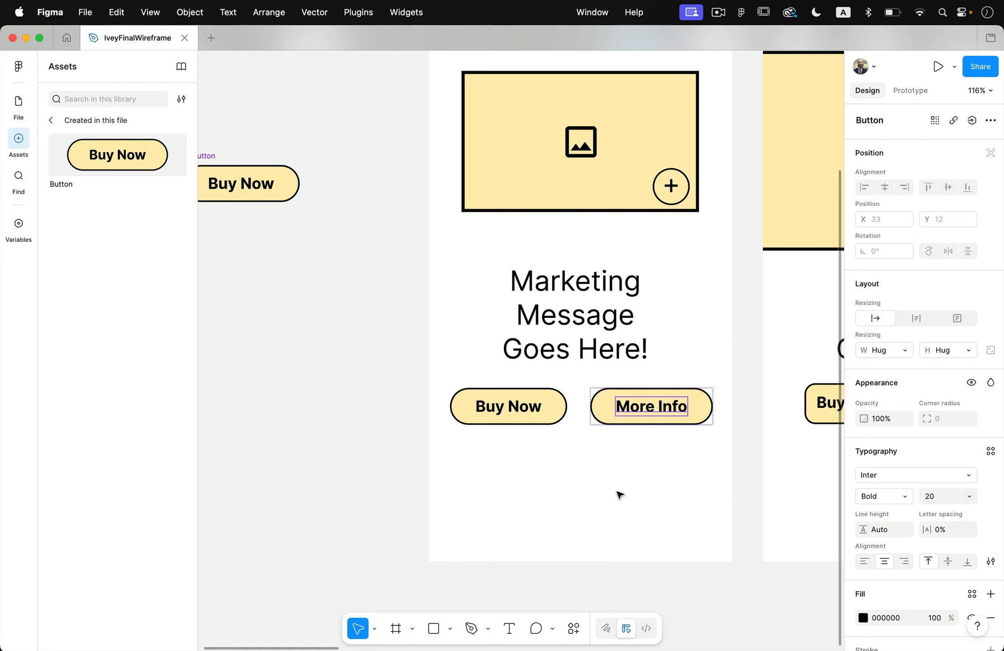
Compare the new Homepage buttons with the hand-made ones in the Homepage2, Features and Checkout frames.
scroll(620, 494, down, 5)
scroll(620, 494, down, 3)
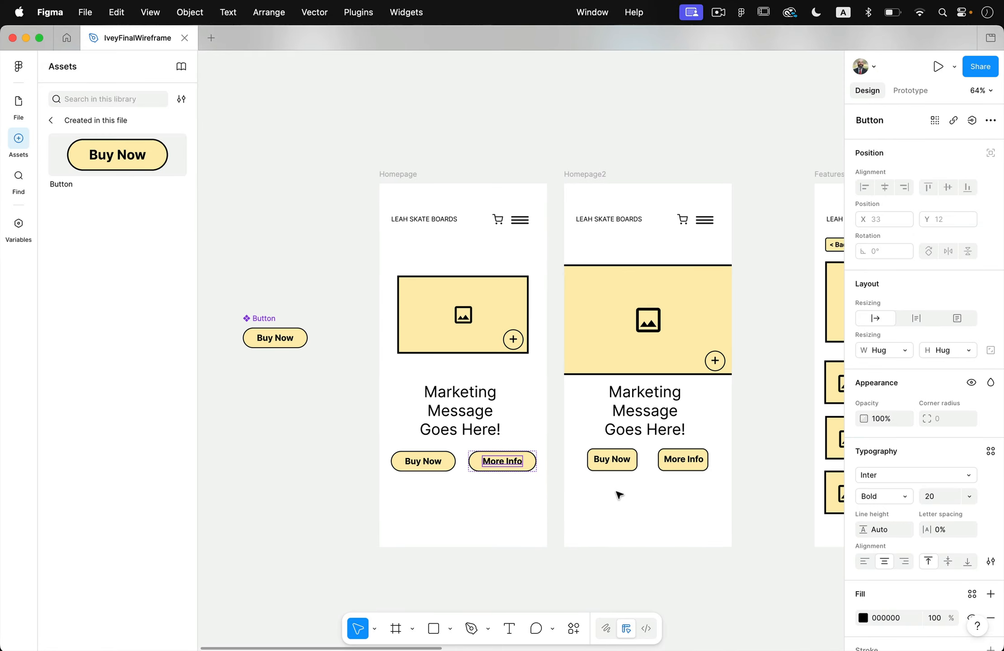
scroll(620, 494, right, 15)
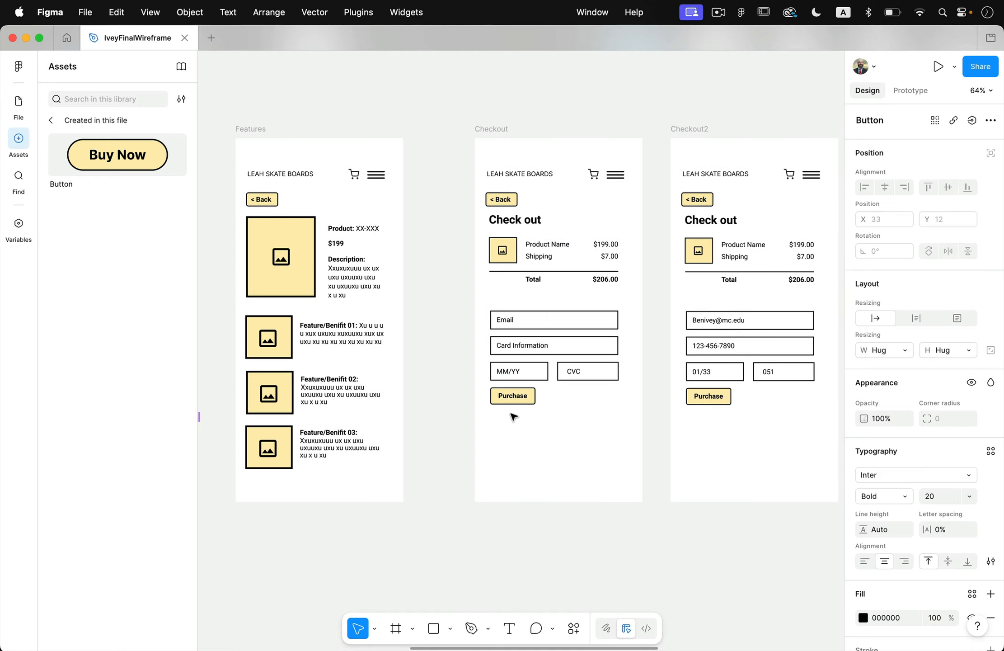
scroll(615, 382, left, 14)
scroll(615, 381, down, 2)
scroll(615, 382, left, 9)
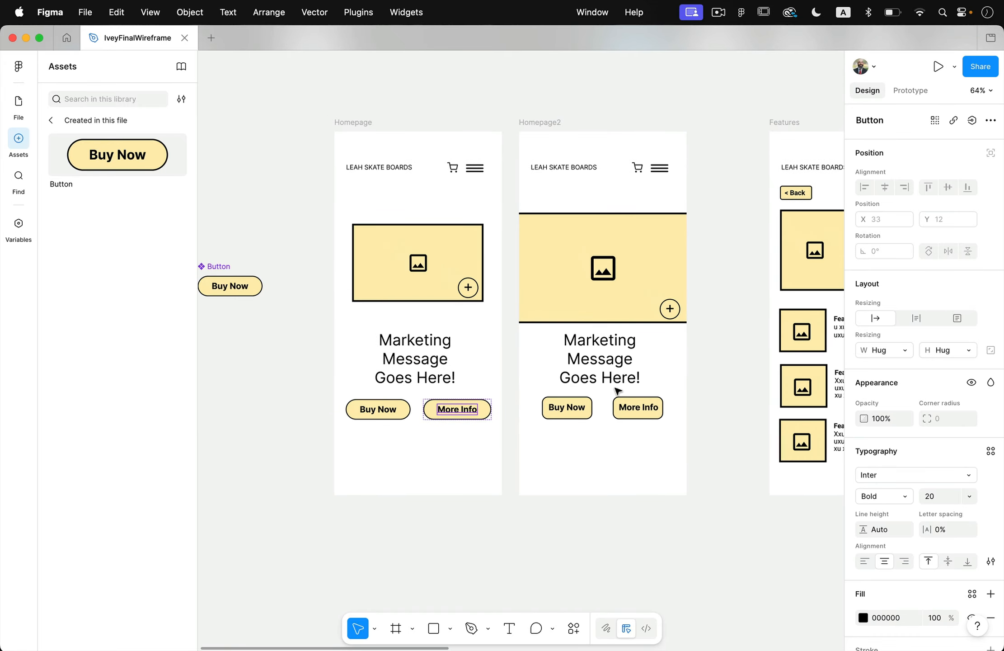
click(451, 454)
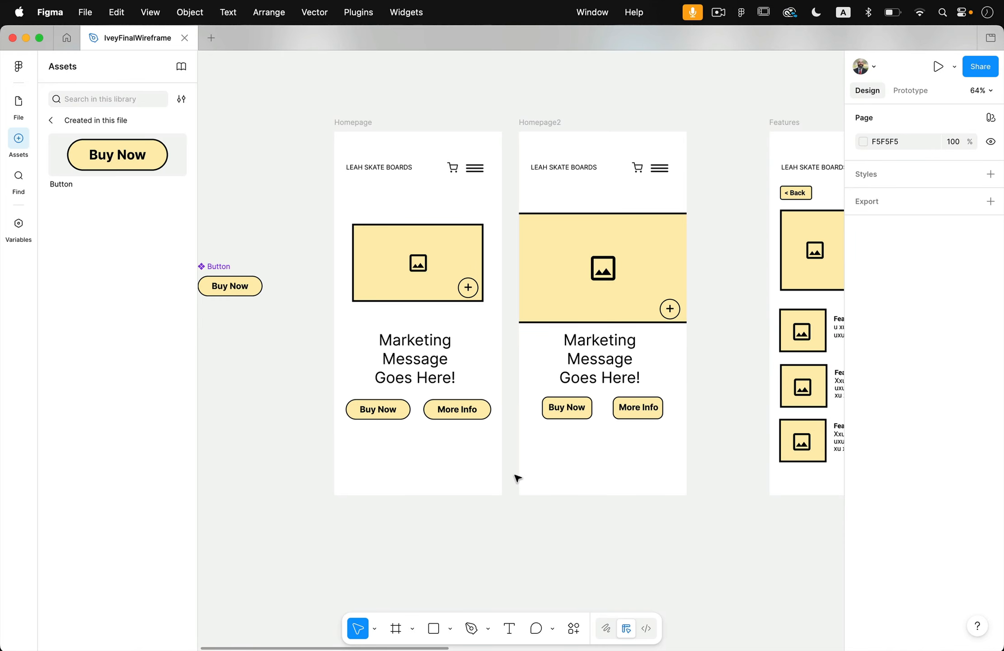
scroll(517, 478, right, 5)
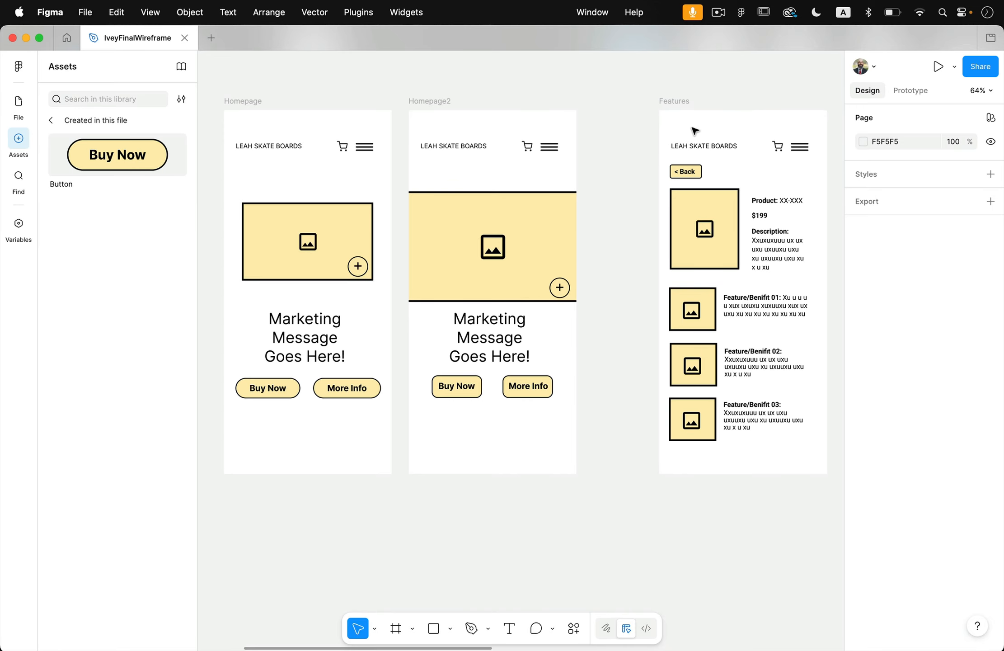
scroll(701, 127, left, 3)
scroll(701, 127, down, 1)
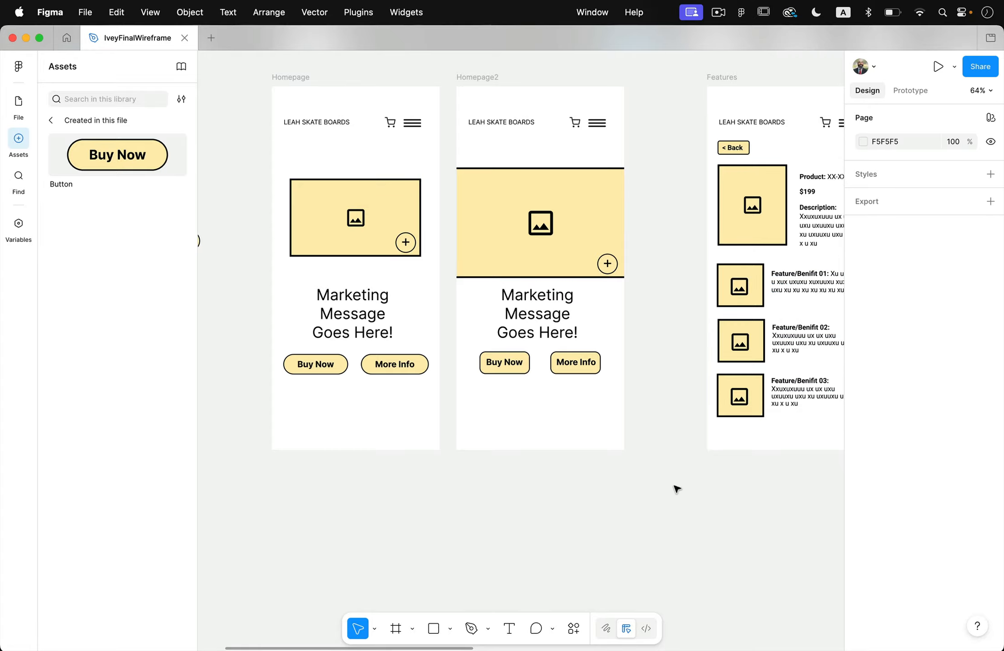
Delete the whole Homepage2 frame.
scroll(677, 488, down, 2)
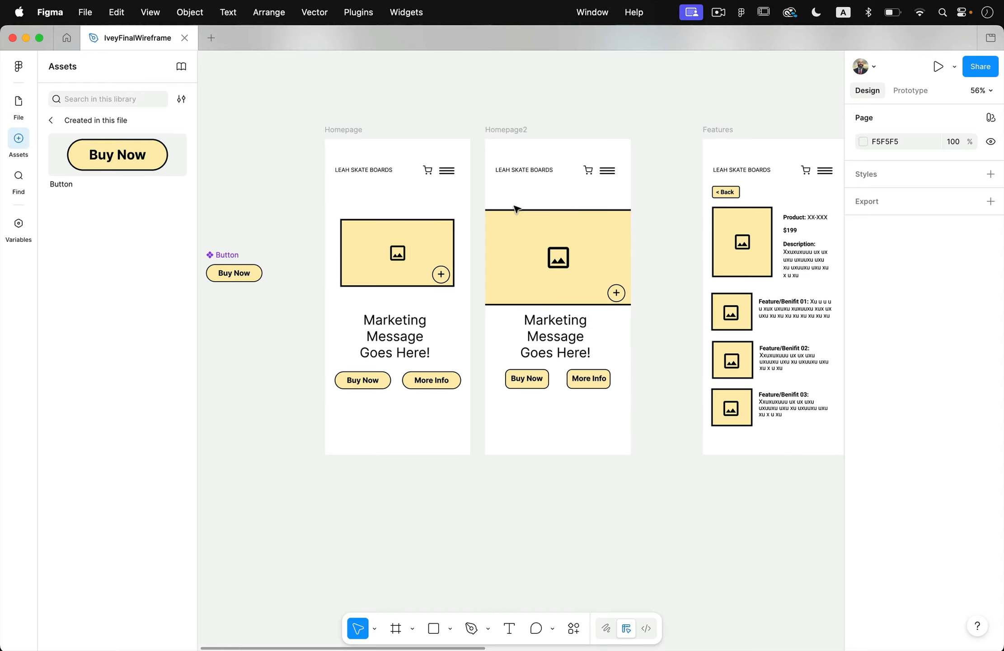
click(518, 131)
key(Delete)
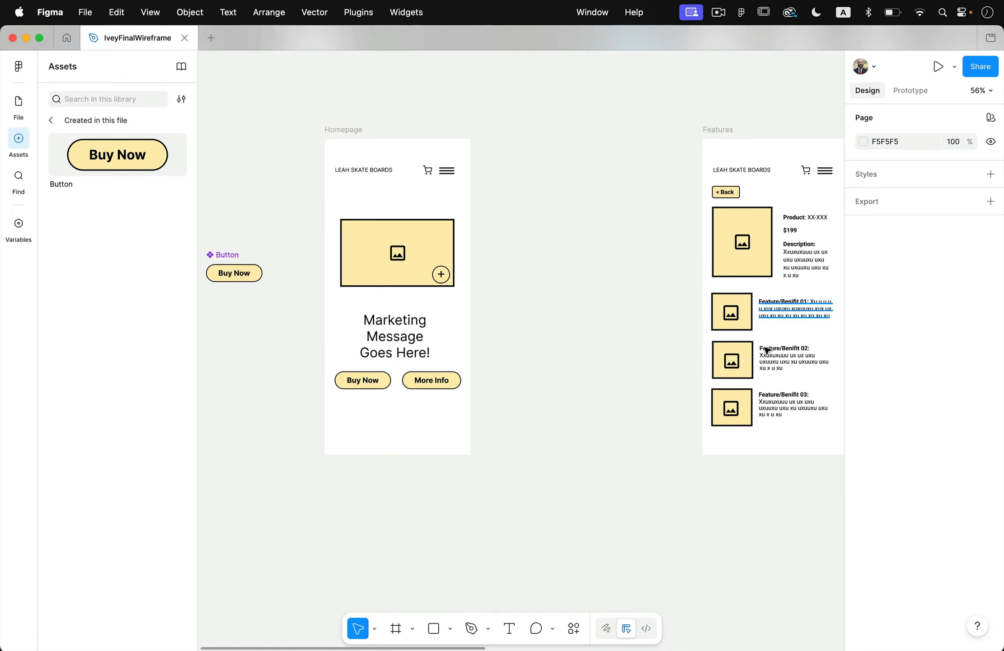
scroll(611, 433, down, 5)
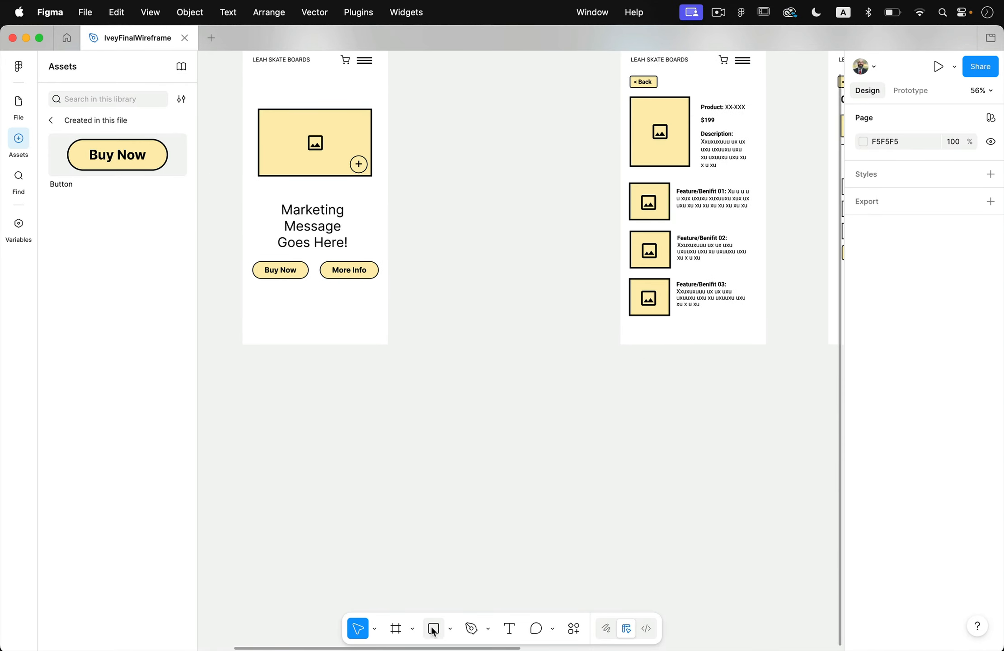
click(396, 629)
click(403, 186)
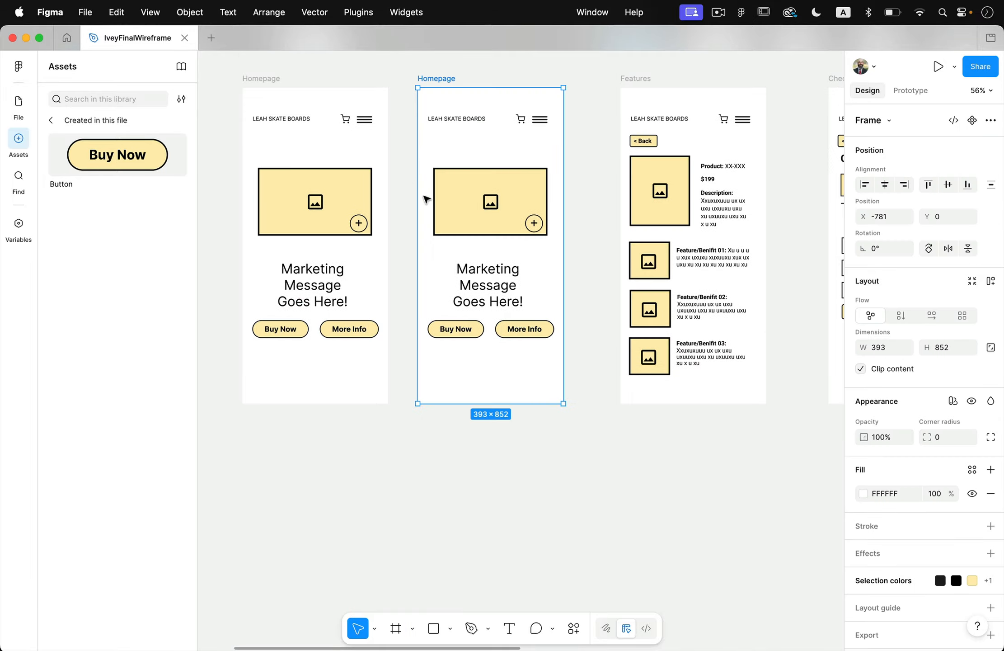
key(Delete)
Draw a new frame of about 255 × 278 on the empty canvas below the Button component.
scroll(427, 272, left, 5)
scroll(428, 271, down, 2)
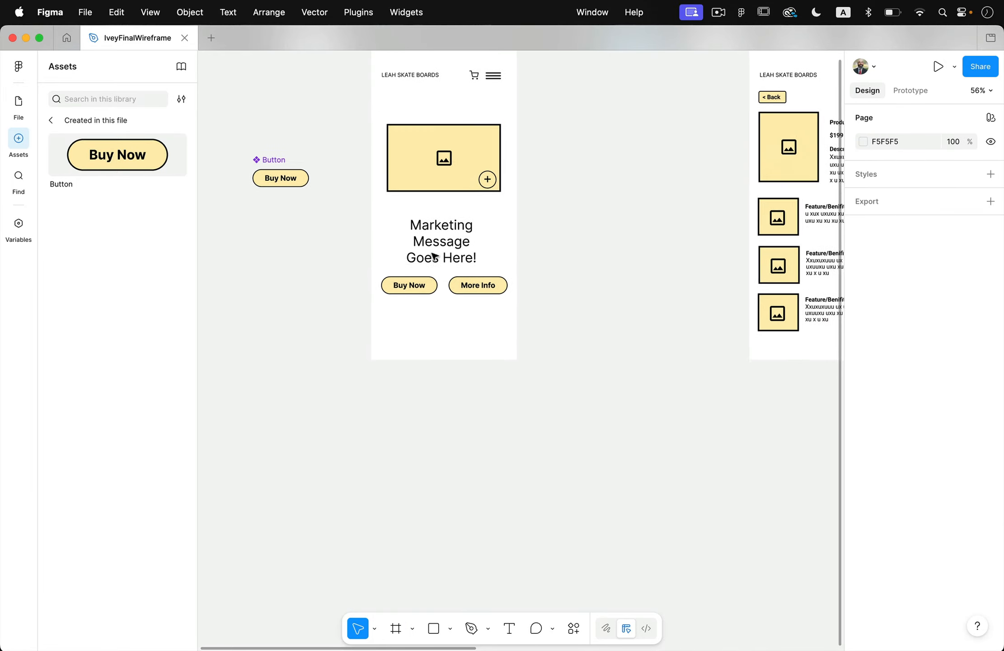
click(396, 629)
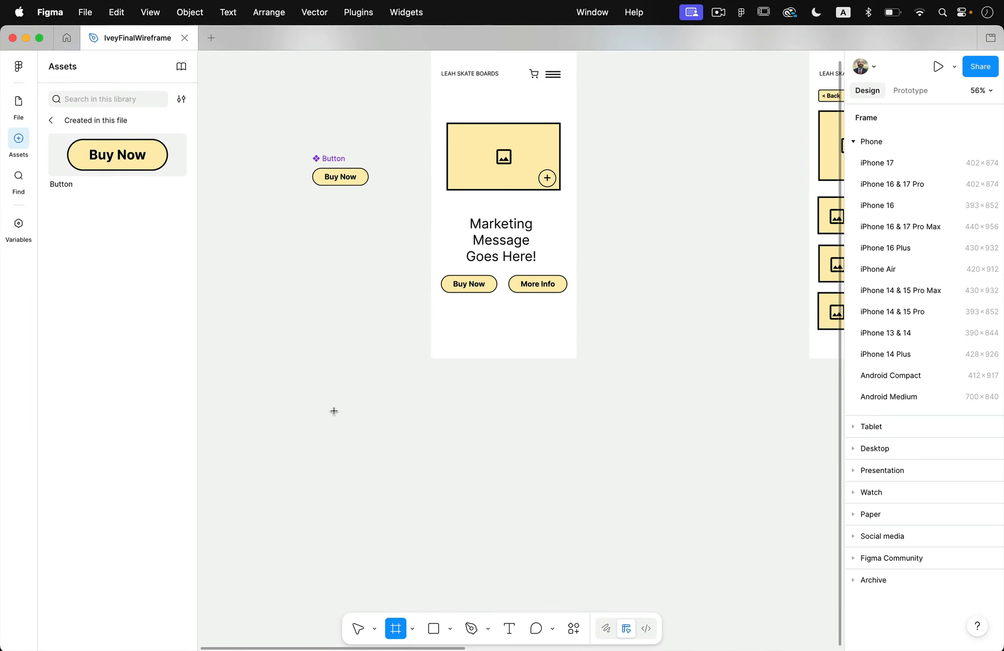
mouse_move(325, 401)
mouse_down()
mouse_move(390, 471)
mouse_move(403, 504)
mouse_move(419, 504)
mouse_up()
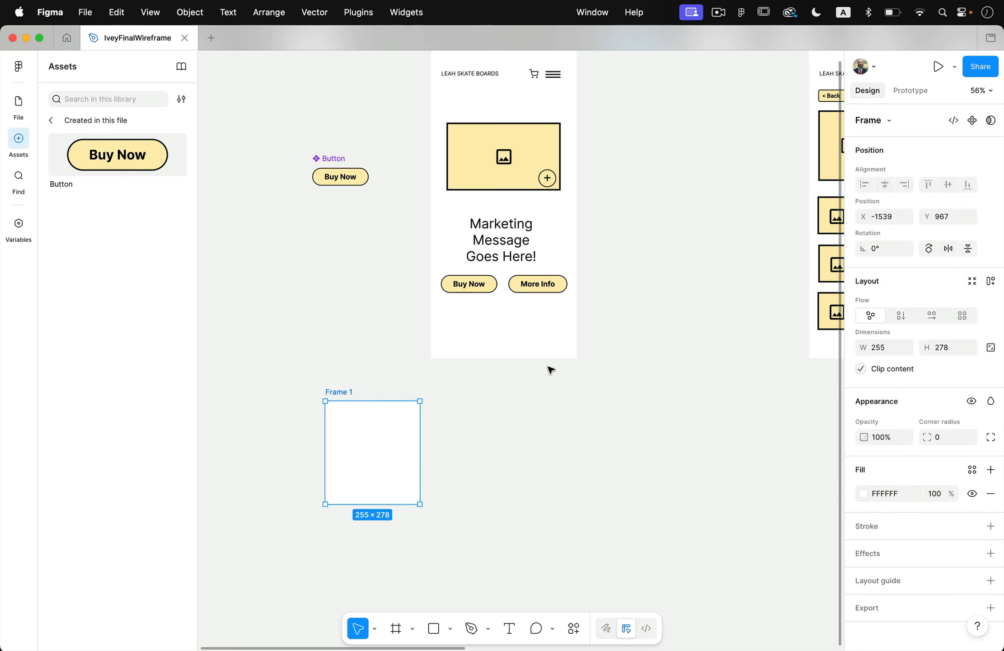
Group the Feature/Benifit 01 image box with its photo icon and move the group into the upper part of the new frame.
scroll(535, 384, right, 3)
scroll(536, 384, down, 2)
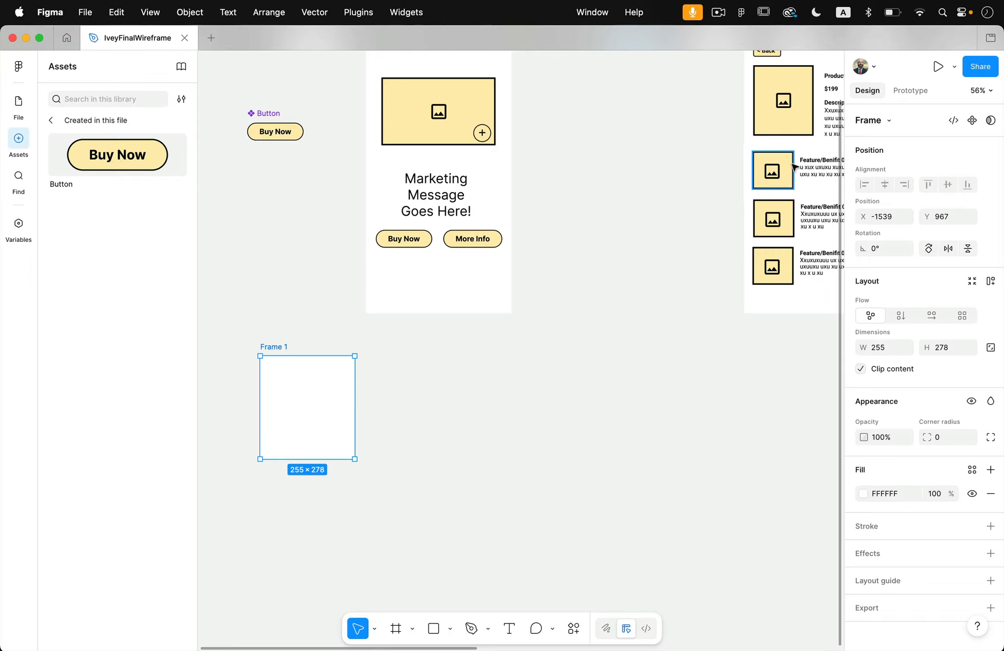
click(723, 185)
click(773, 177)
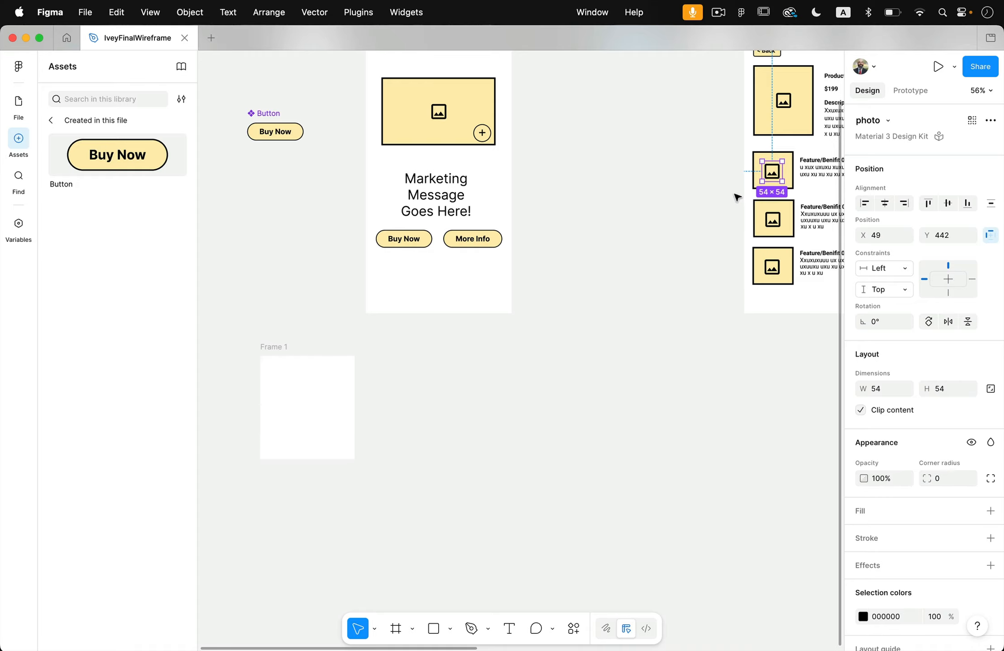
scroll(735, 195, right, 2)
scroll(735, 195, up, 1)
scroll(735, 195, up, 5)
drag(611, 204, 368, 440)
scroll(365, 442, left, 8)
scroll(364, 443, down, 4)
right_click(365, 444)
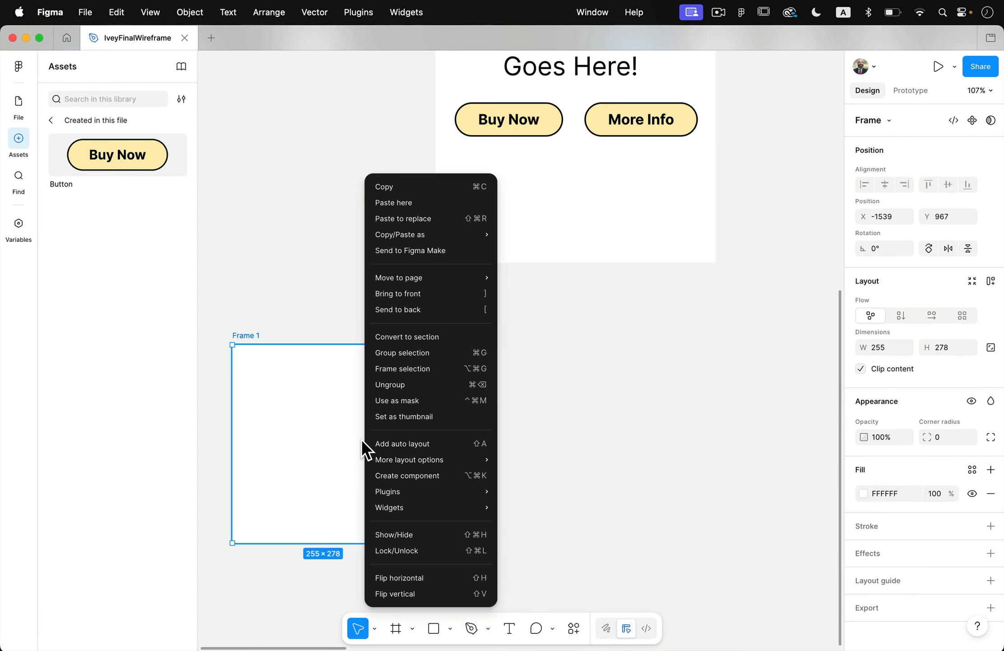
scroll(599, 420, down, 5)
drag(718, 283, 474, 425)
key(super+g)
click(767, 350)
click(577, 442)
Move the Feature/Benifit 01 text from the Features frame into the new frame, centred below the image.
scroll(576, 442, right, 5)
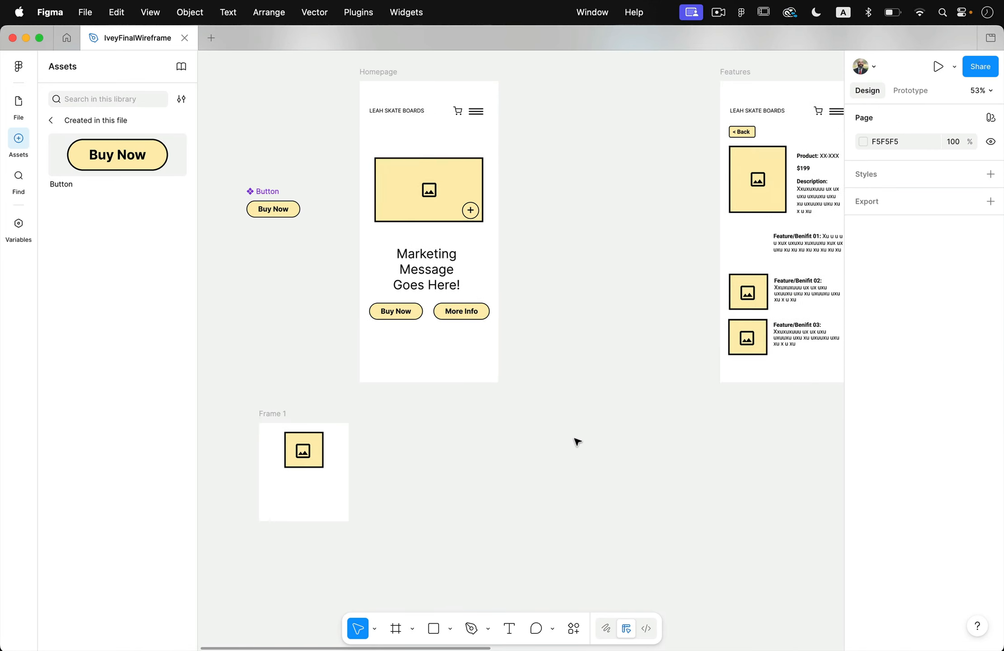
drag(743, 210, 236, 463)
scroll(240, 462, up, 5)
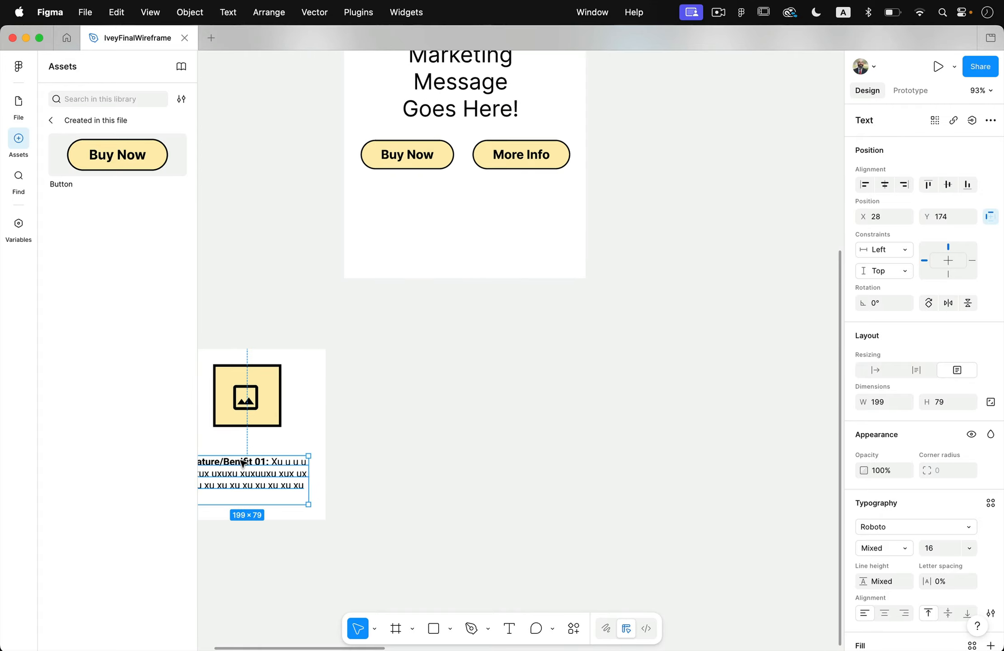
Try shifting the image group sideways within the new frame, and undo the move.
click(267, 414)
click(297, 407)
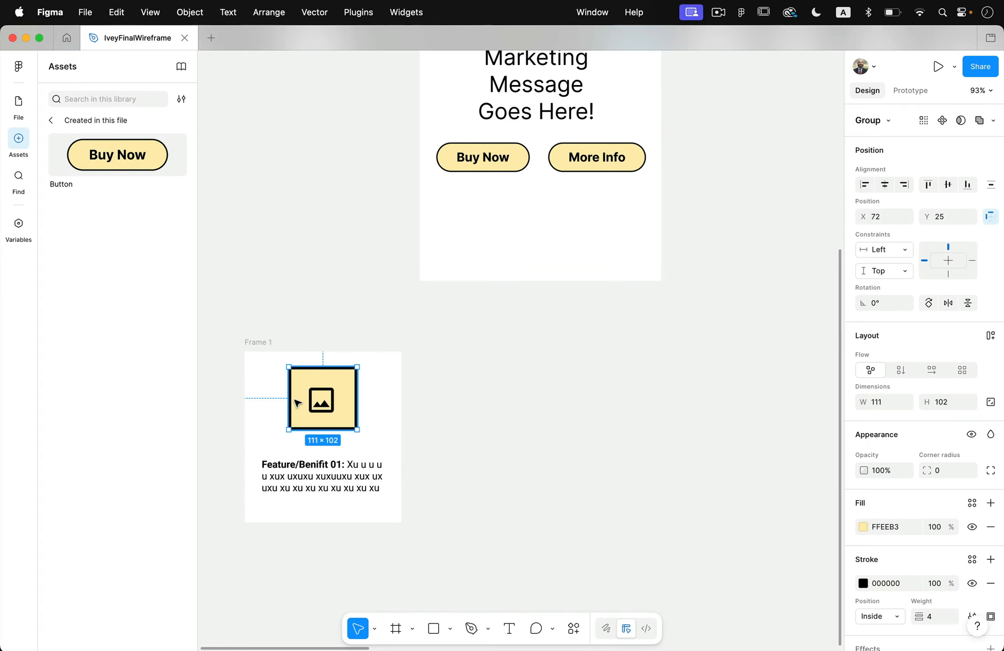
drag(290, 398, 261, 398)
key(super+z)
click(398, 413)
click(334, 421)
click(440, 442)
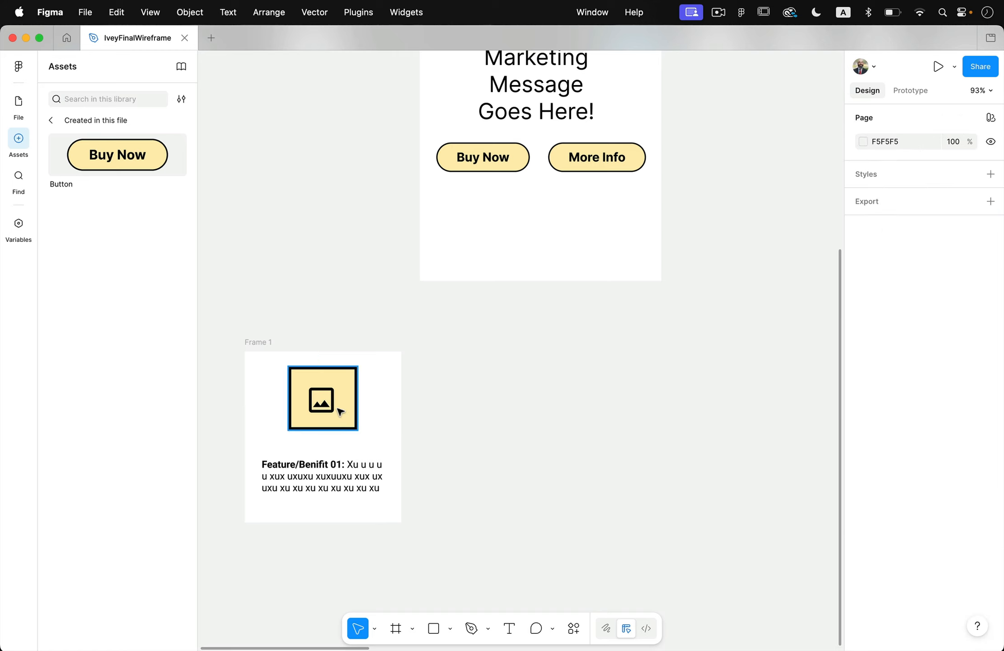
Move the image group down to about Y 37 and place the feature text about 22 px below it.
click(355, 417)
drag(347, 415, 347, 422)
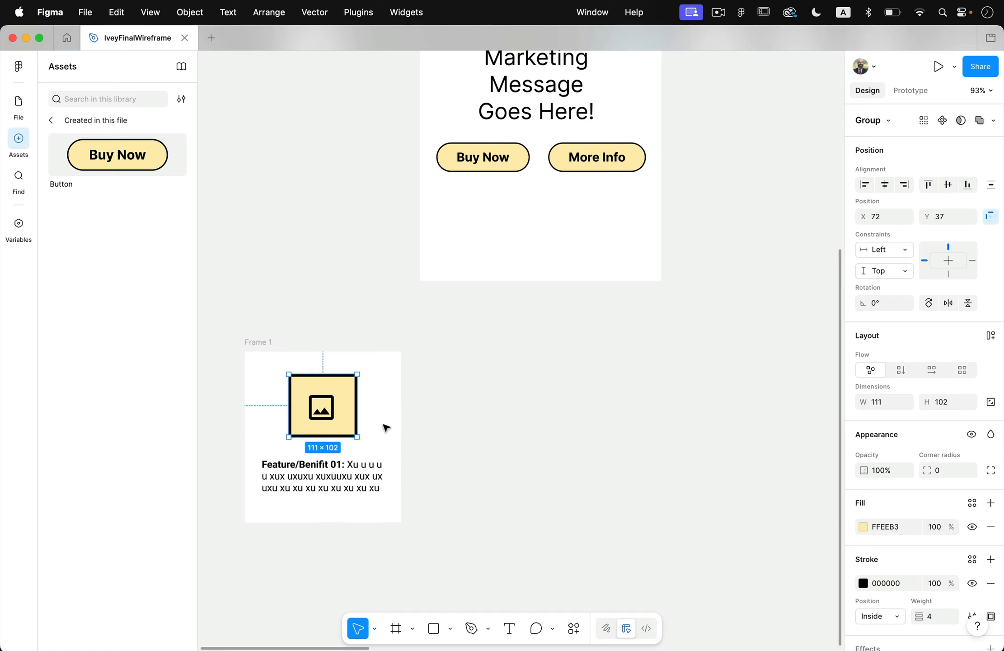
click(394, 430)
drag(373, 472, 373, 475)
click(365, 446)
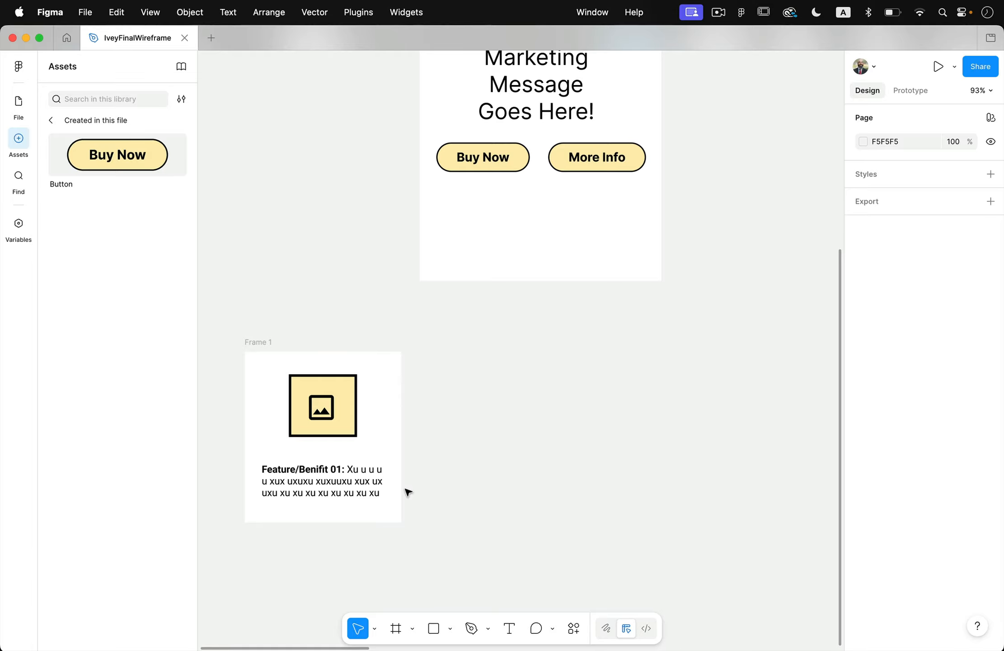
drag(372, 484, 372, 472)
click(433, 511)
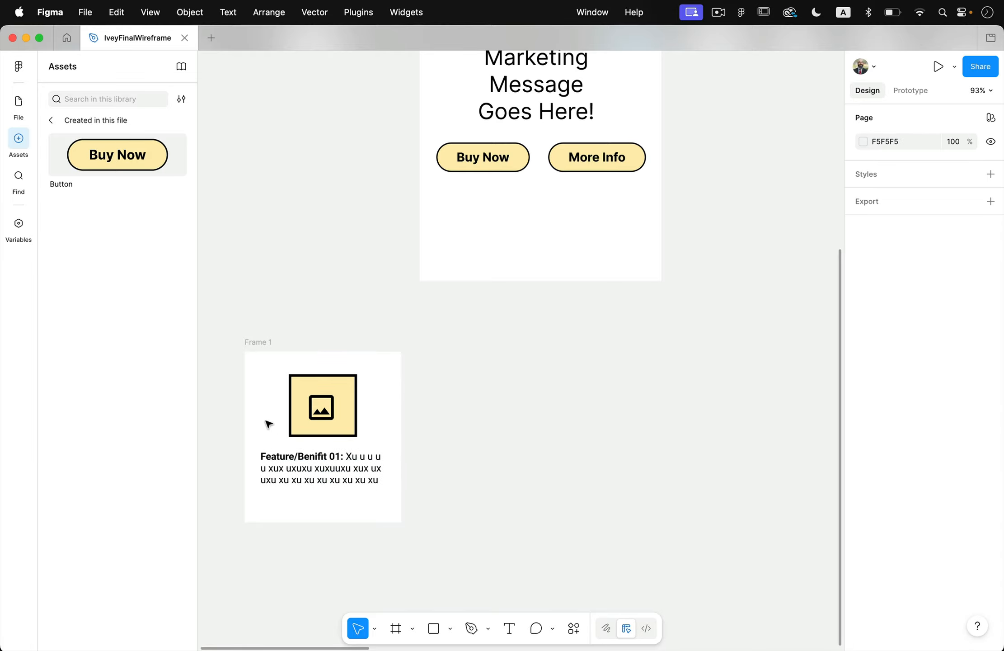
Add vertical auto layout to the frame holding the feature image and text.
click(260, 345)
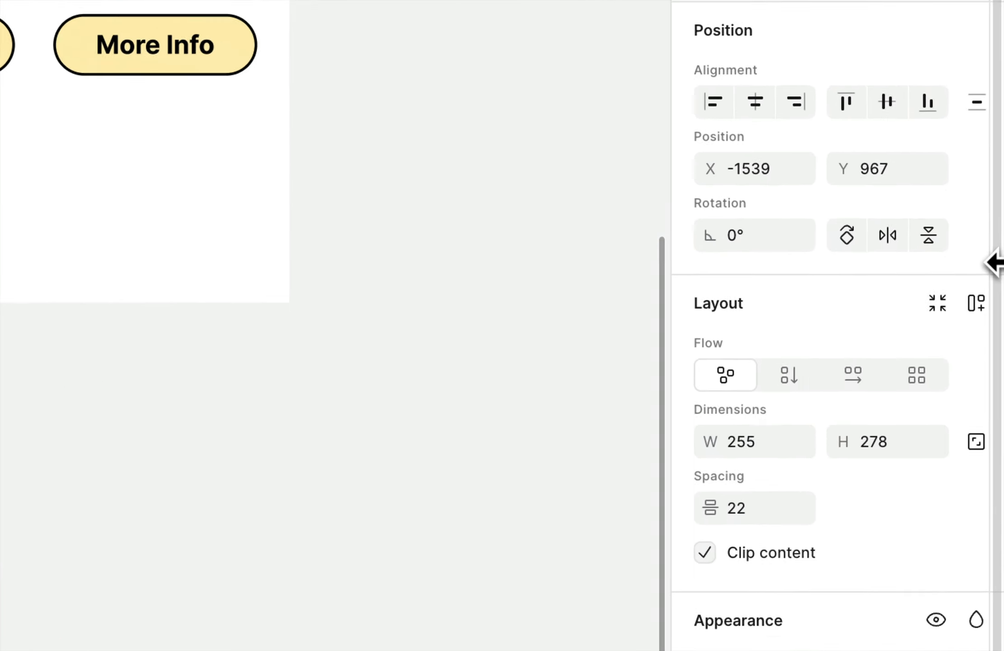
click(976, 303)
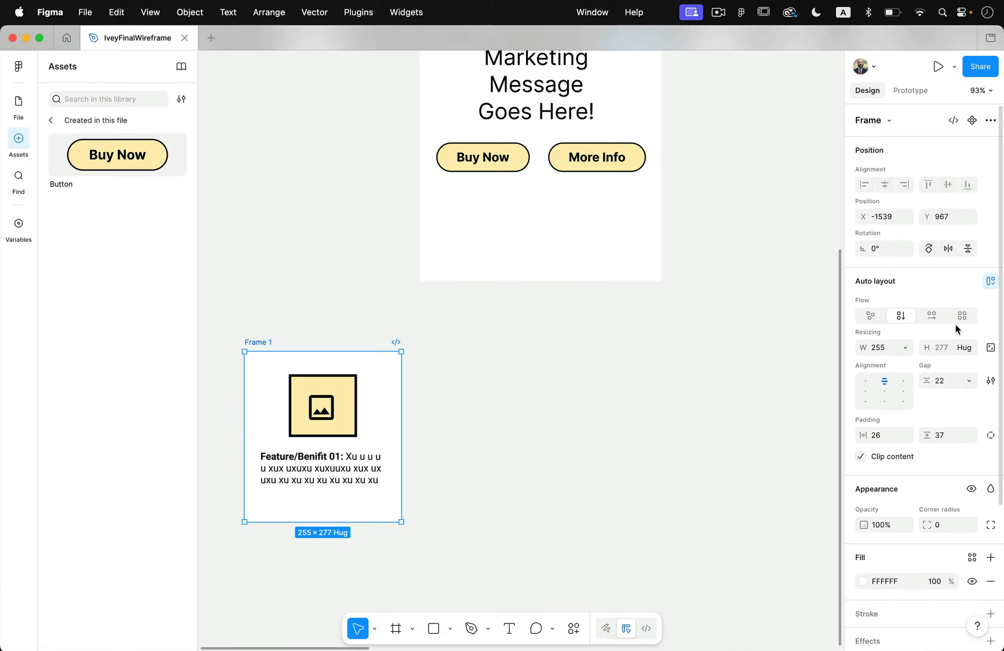
click(242, 566)
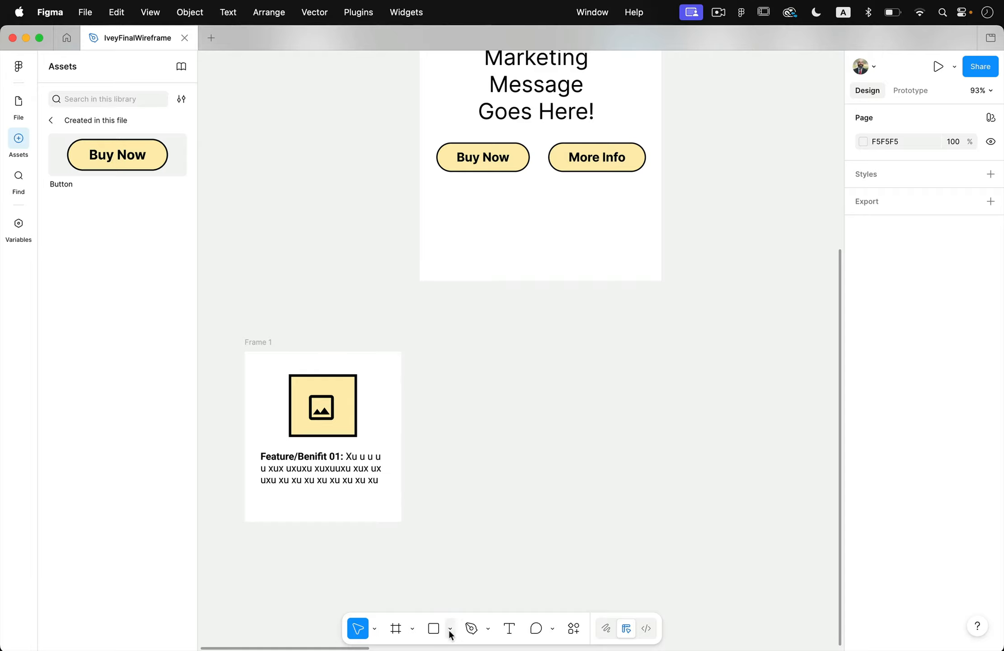
Draw a three-point, right-pointing open chevron beside Frame 1 with the Pen tool.
click(469, 628)
click(507, 446)
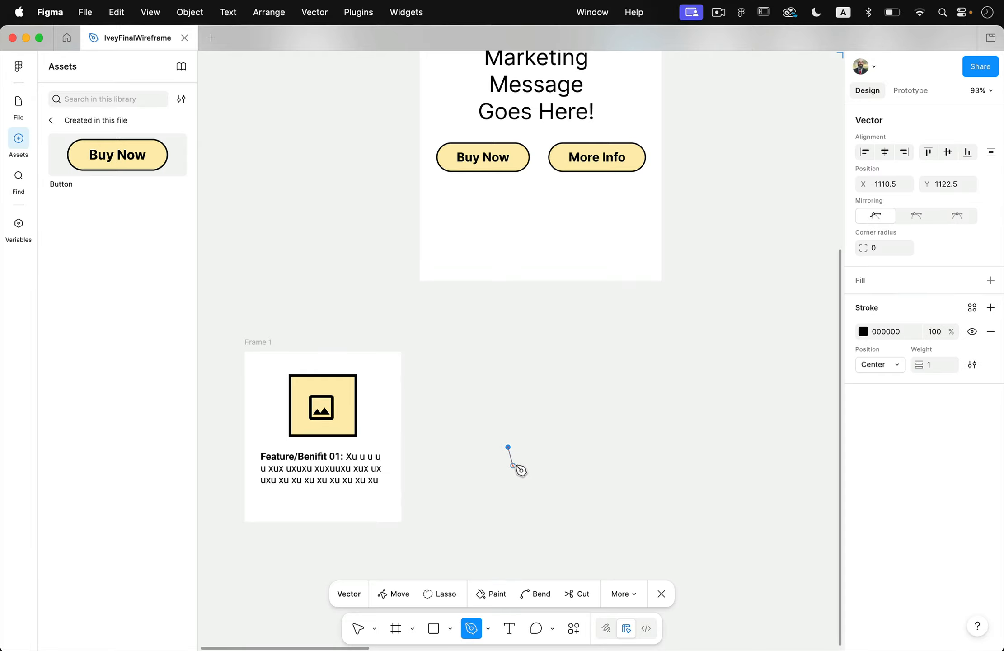
click(518, 460)
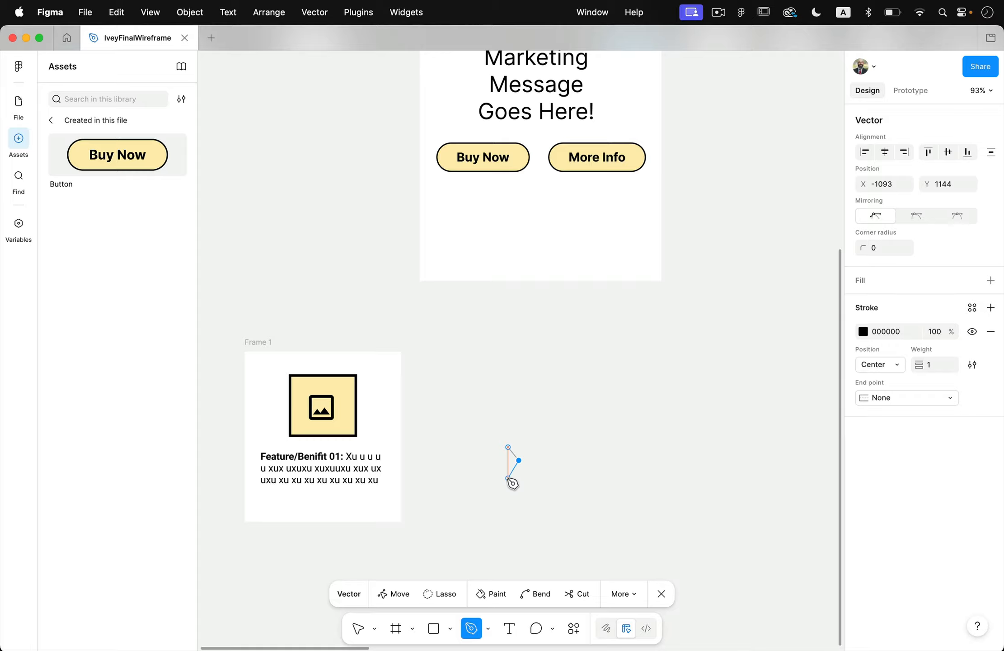
click(508, 478)
key(Escape)
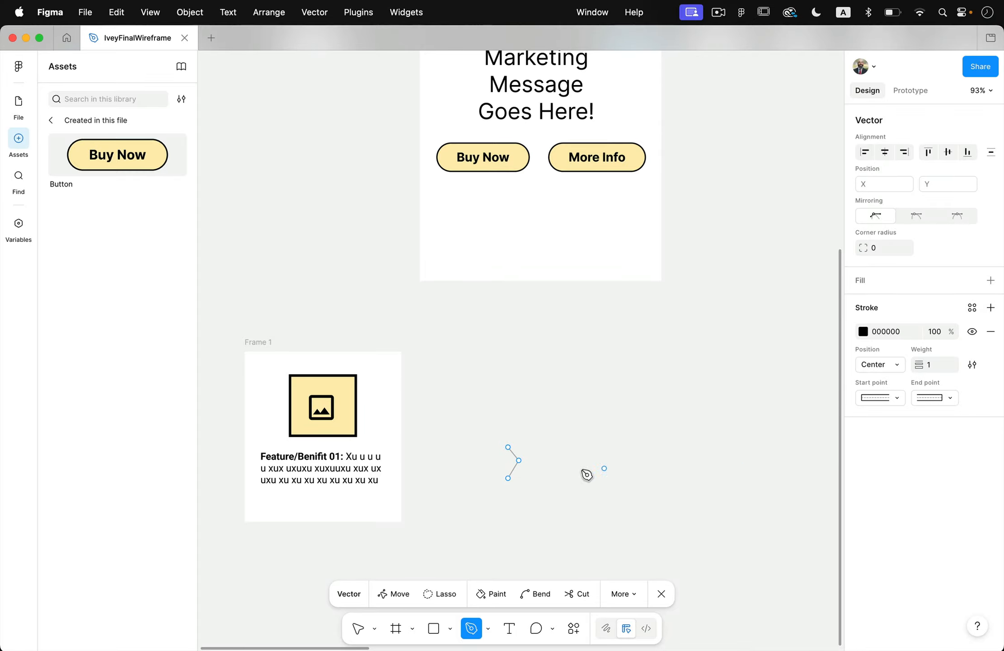
click(558, 471)
key(super+z)
key(Escape)
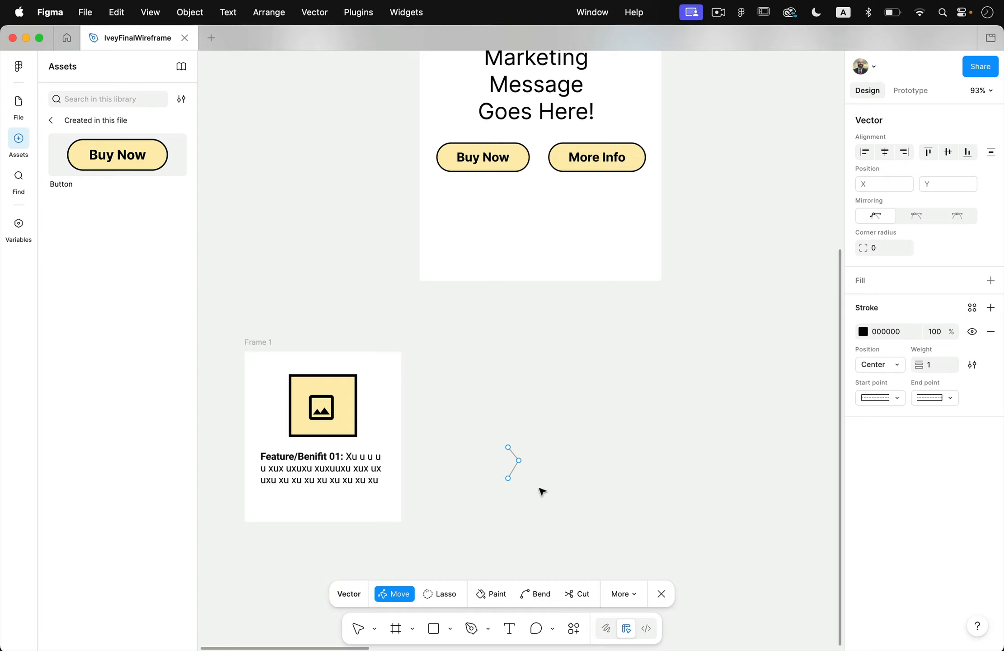
Set the chevron's stroke weight to 8 and raise its upper point so the shape measures about 20.5 × 67.
drag(492, 429, 568, 541)
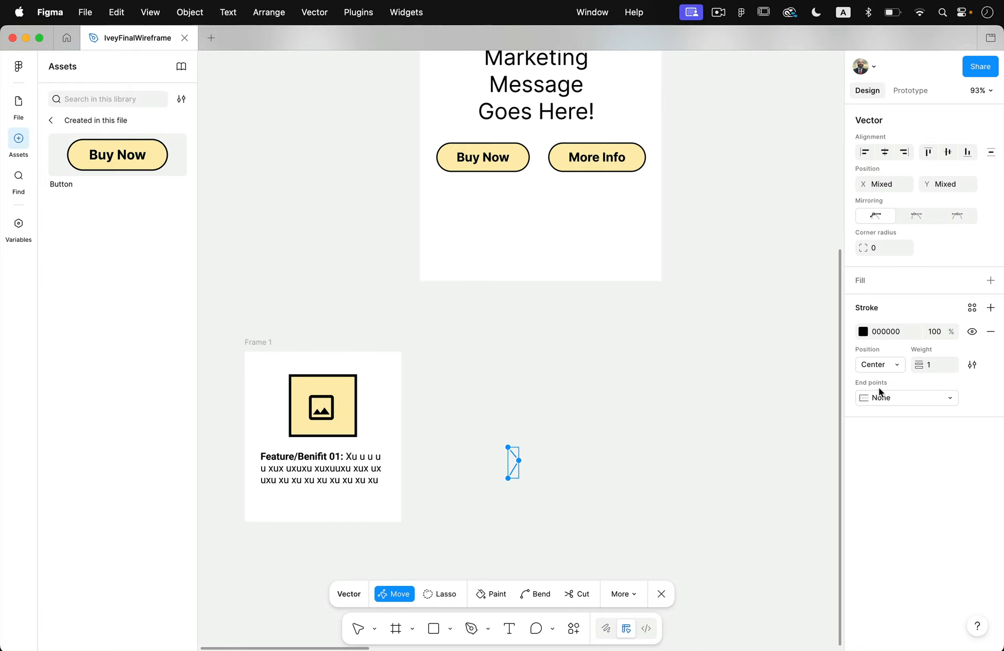
drag(920, 366, 929, 366)
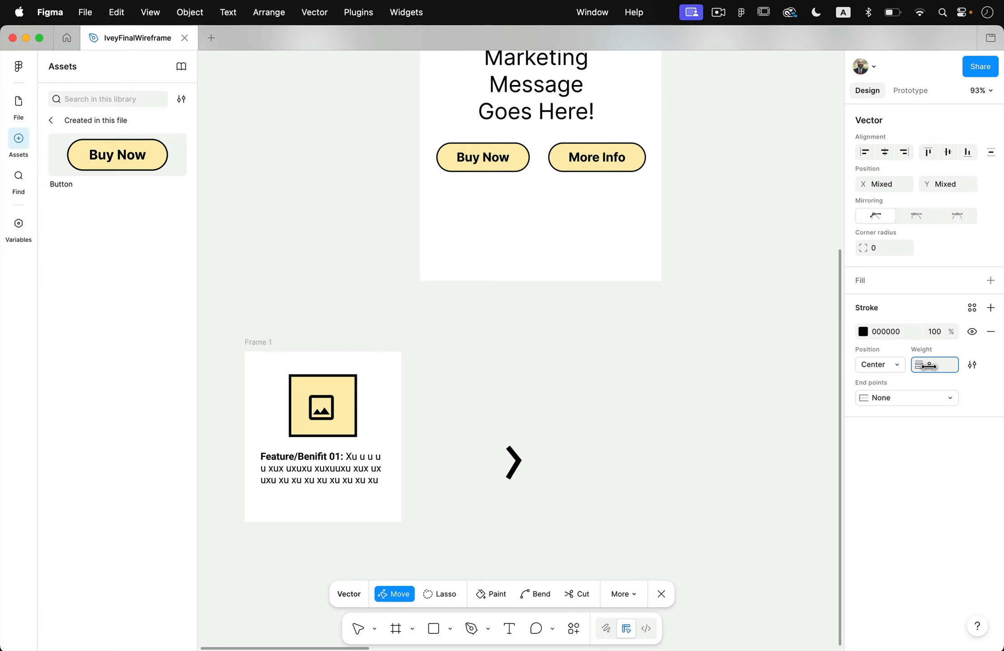
click(508, 449)
drag(508, 445, 385, 433)
key(Escape)
Try placing the chevron inside the auto-layout feature frame beside the image, and undo each placement.
click(544, 432)
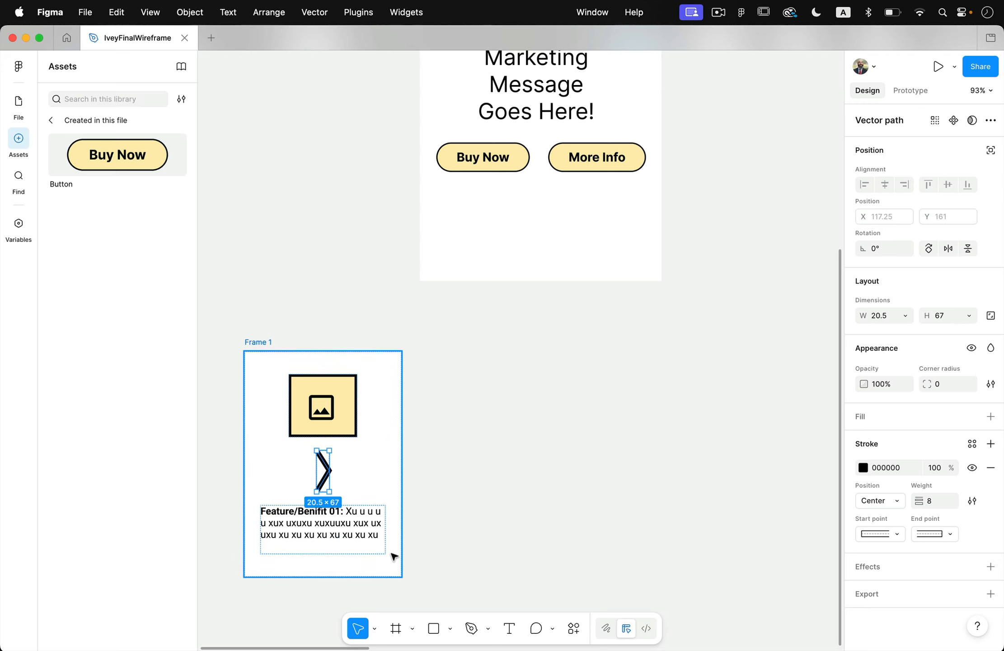
key(super+z)
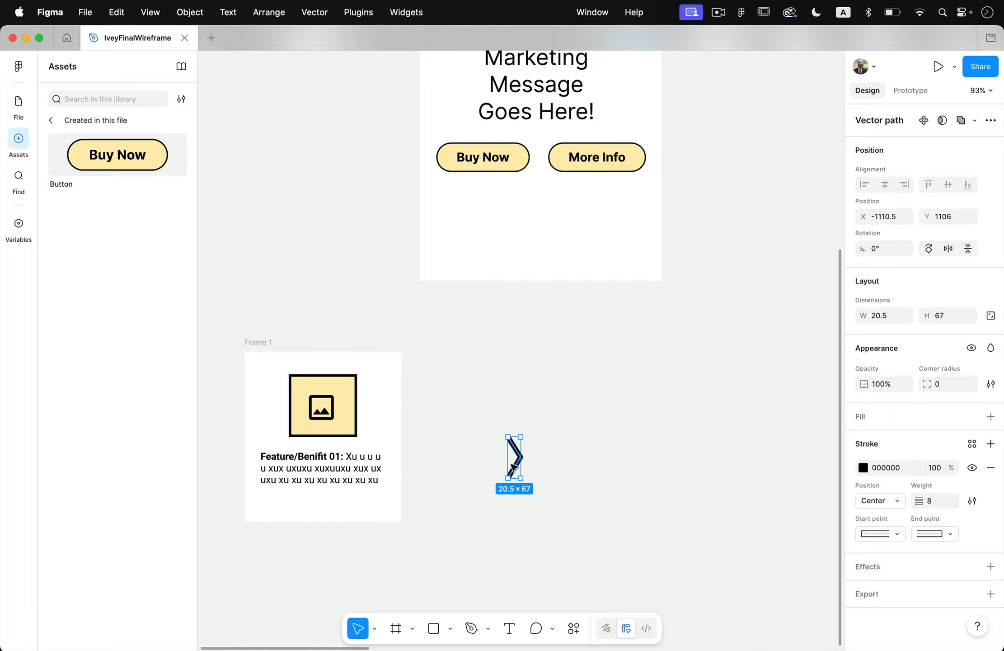
drag(513, 468, 334, 454)
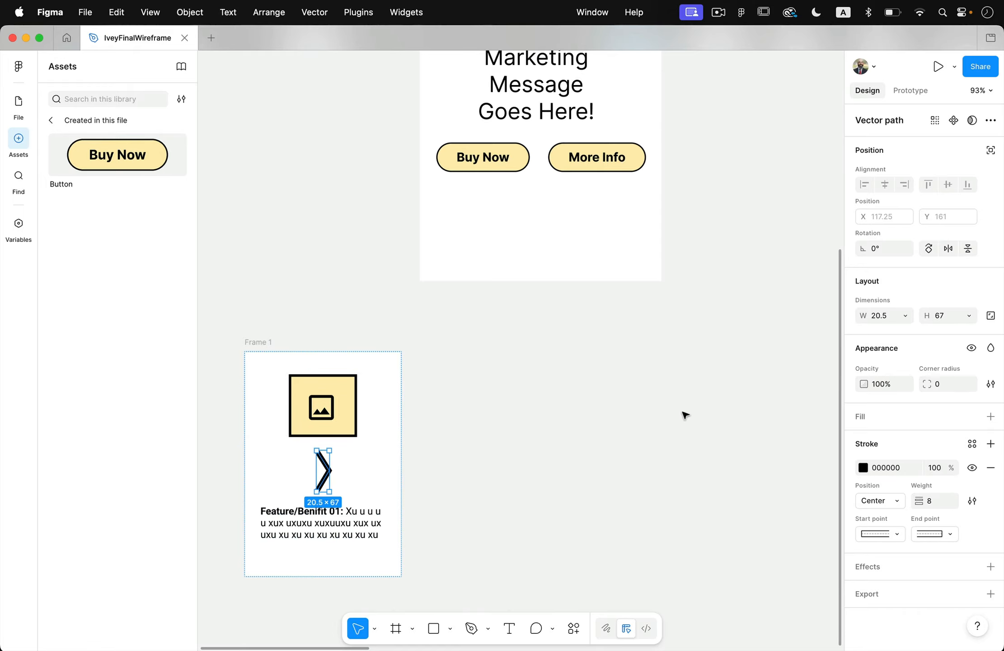
key(super+z)
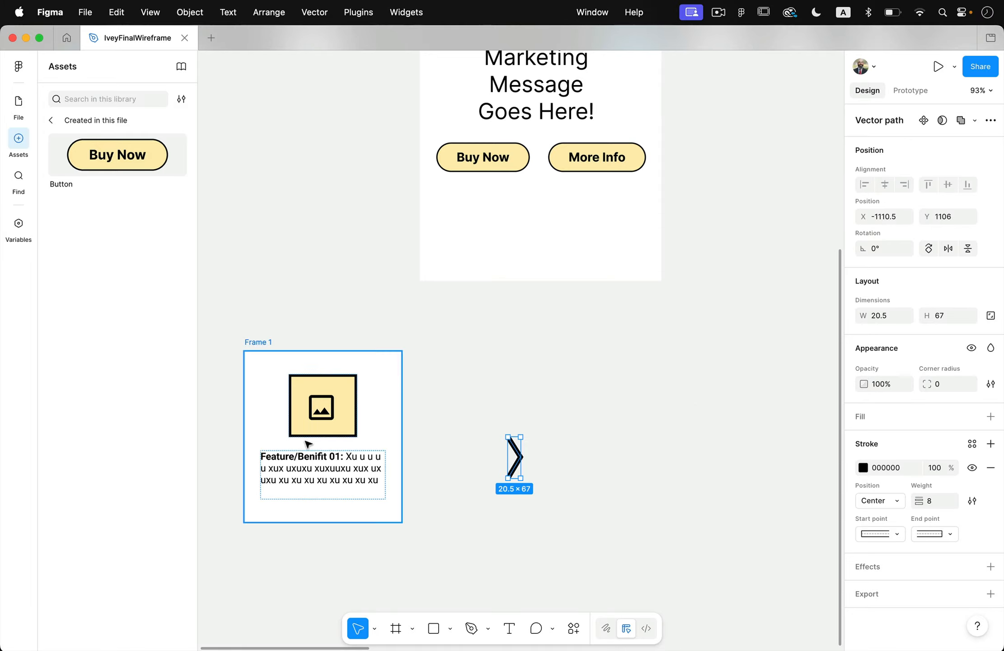
drag(517, 470, 333, 438)
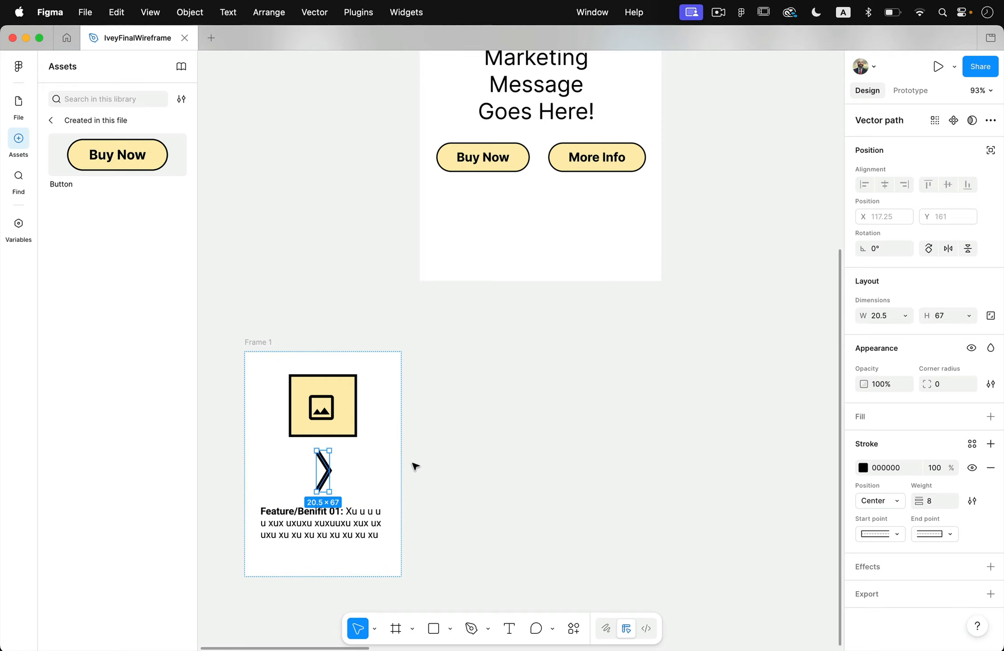
key(super+z)
Switch Frame 1 from vertical auto layout to freeform flow and place the chevron inside it, right of the image.
click(265, 345)
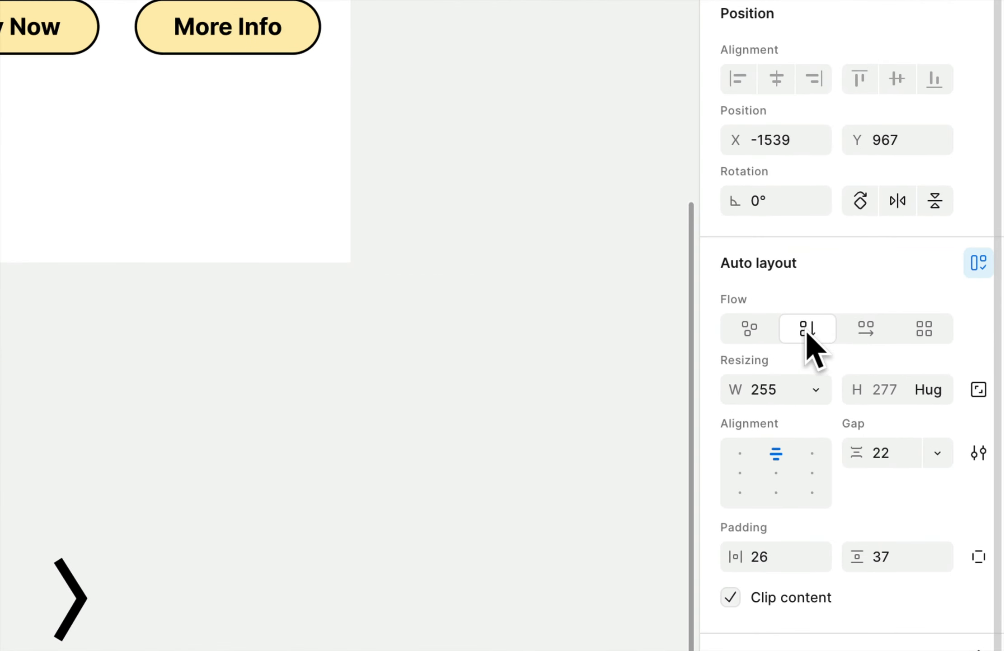
click(754, 330)
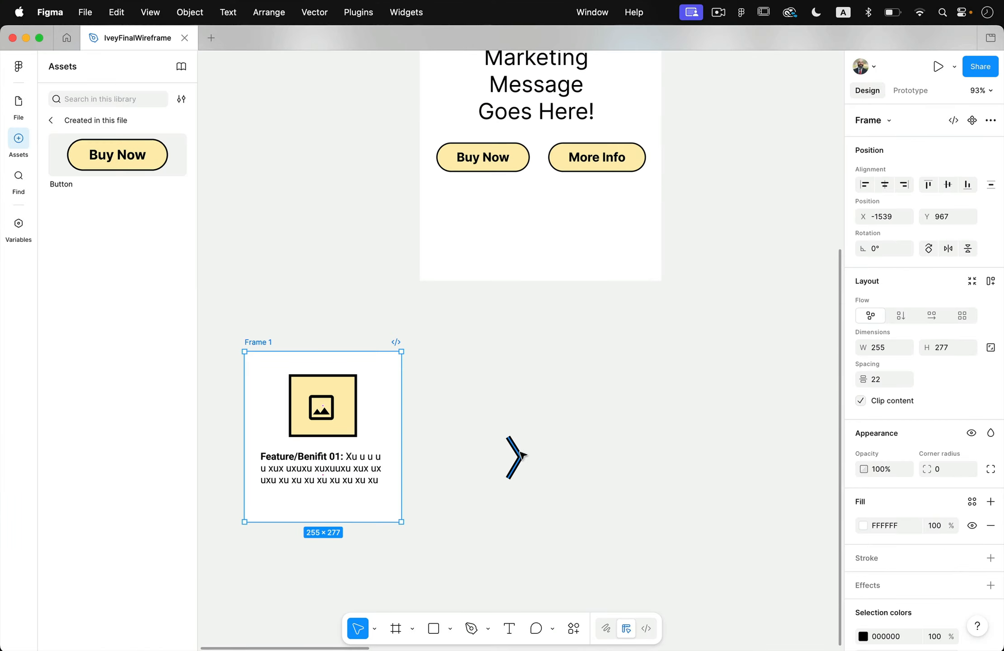
drag(521, 454, 386, 411)
click(437, 446)
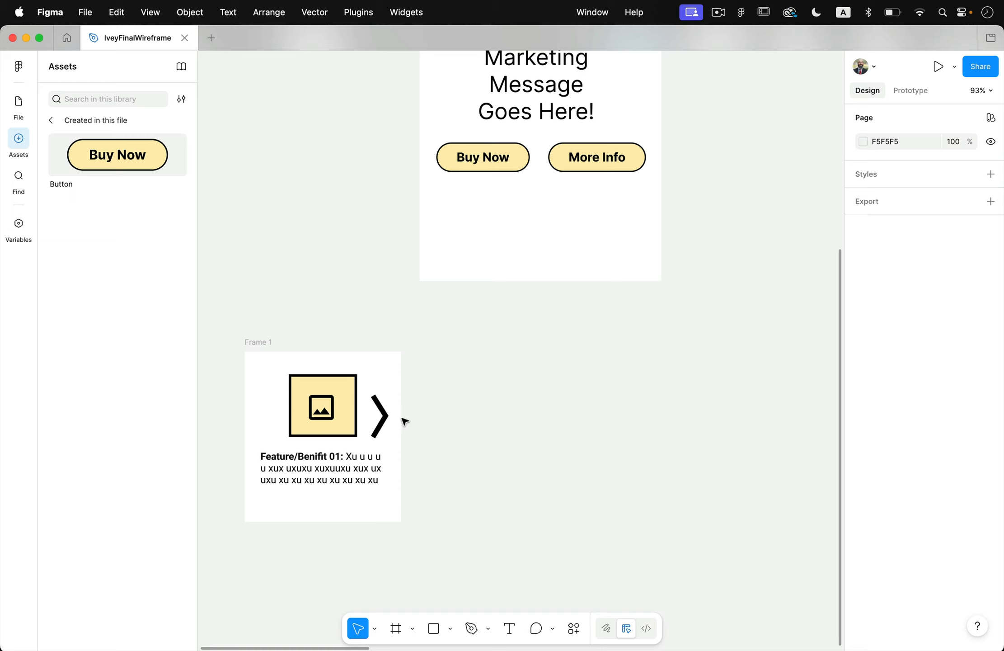
Duplicate the chevron, mirror the copy horizontally, and place it left of the image at the same height.
click(387, 411)
alt+drag(382, 414, 238, 465)
click(513, 483)
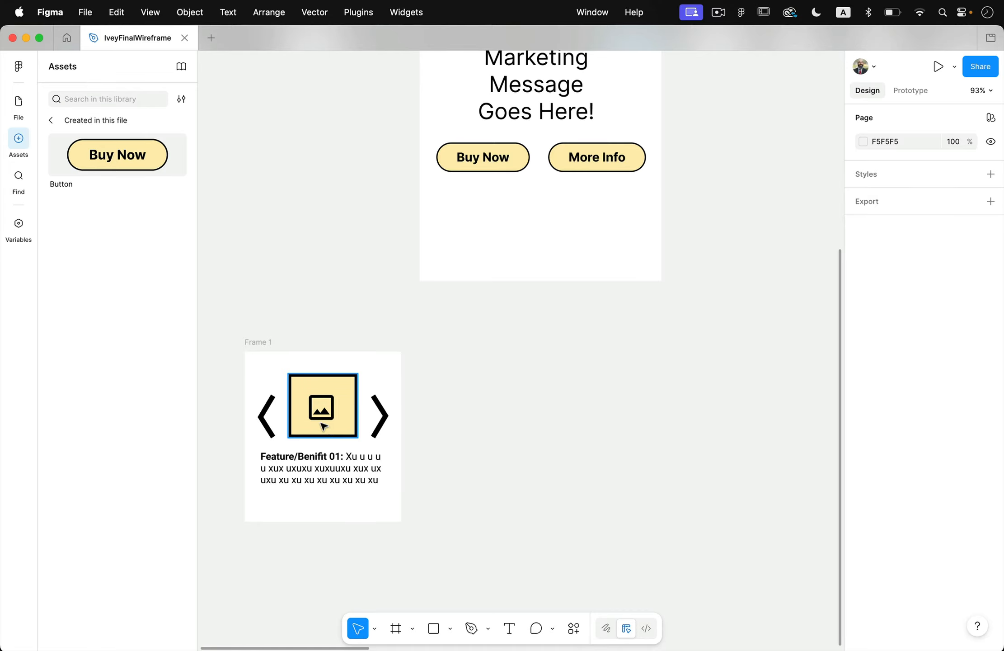
Add a drop shadow to Frame 1 and increase the shadow's spread.
click(261, 345)
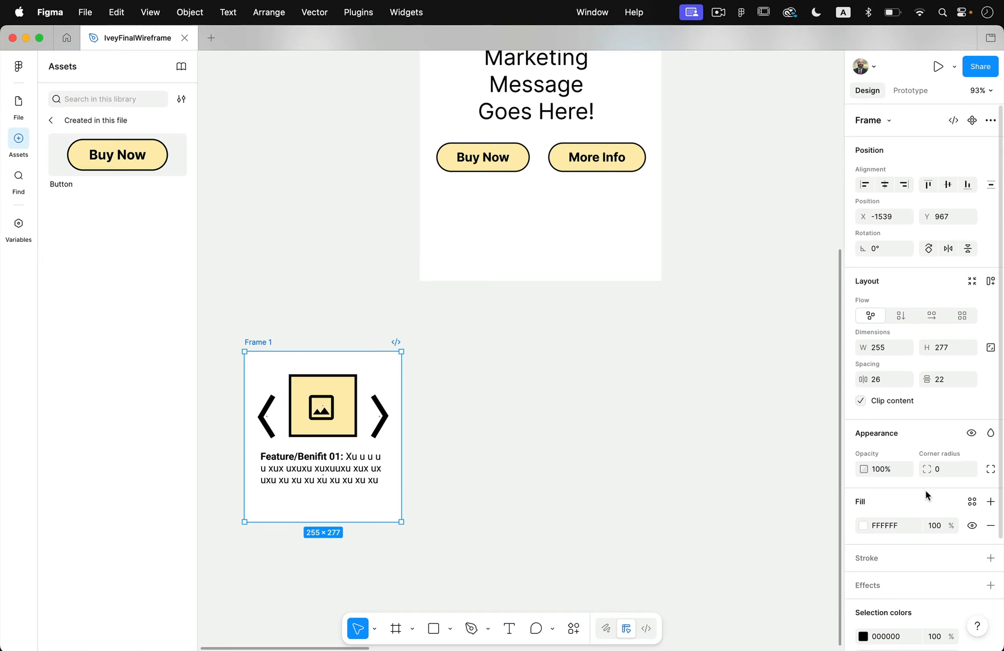
click(991, 586)
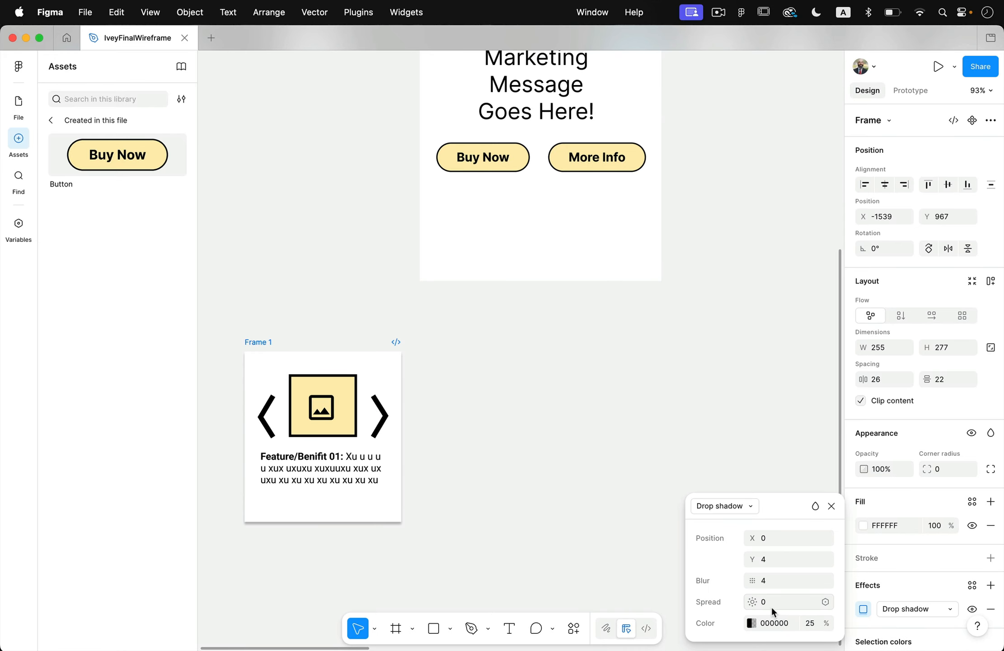
click(765, 561)
click(771, 537)
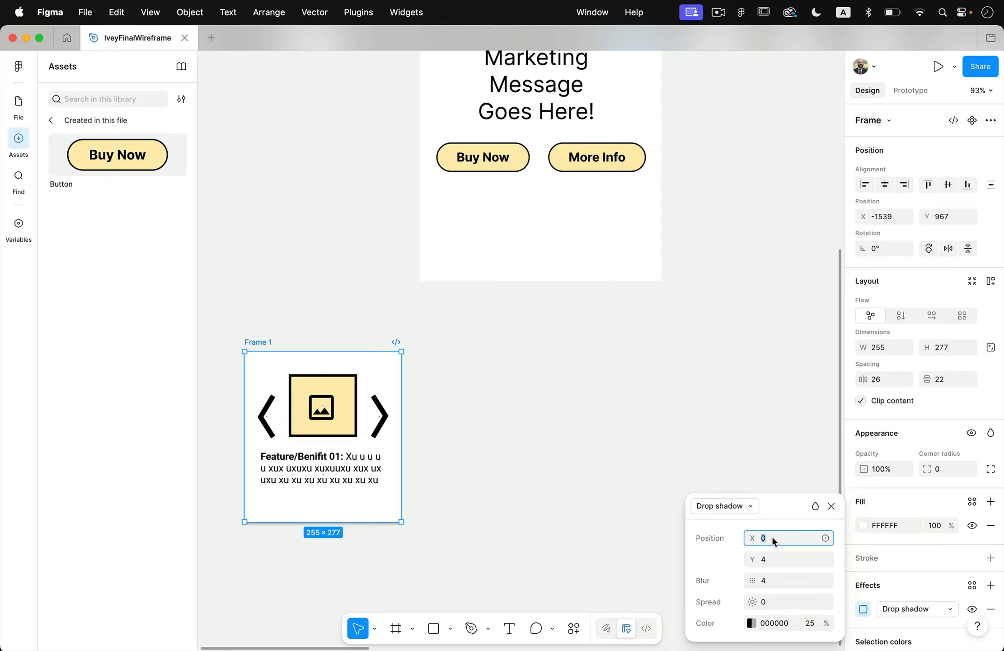
drag(760, 601, 851, 577)
click(492, 513)
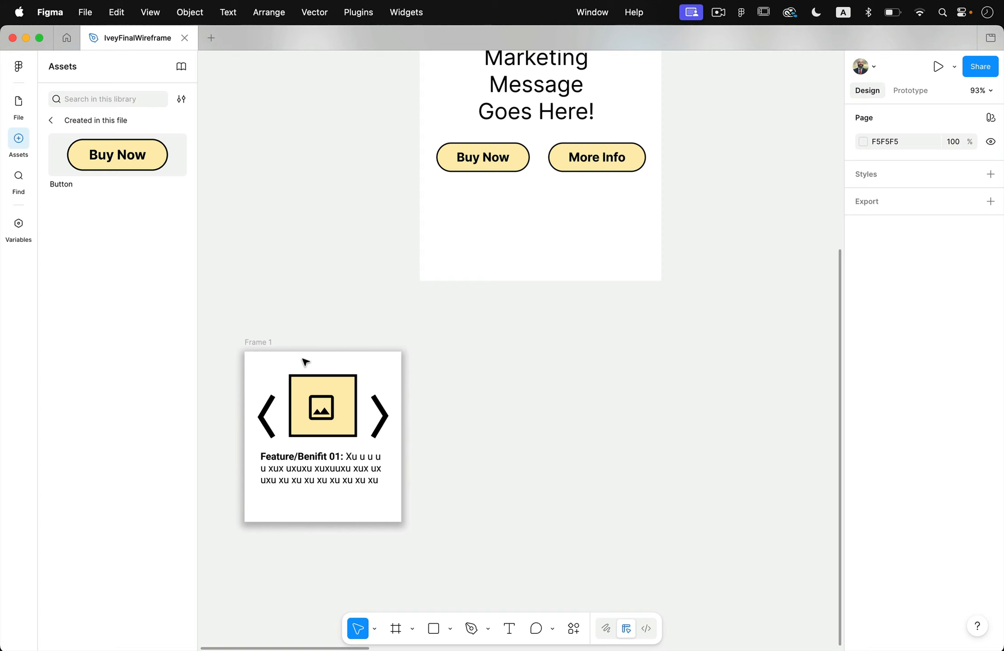
Duplicate Frame 1 to its right at about X -1213 and change the copy's label to "Feature/Benifit 2:".
click(271, 348)
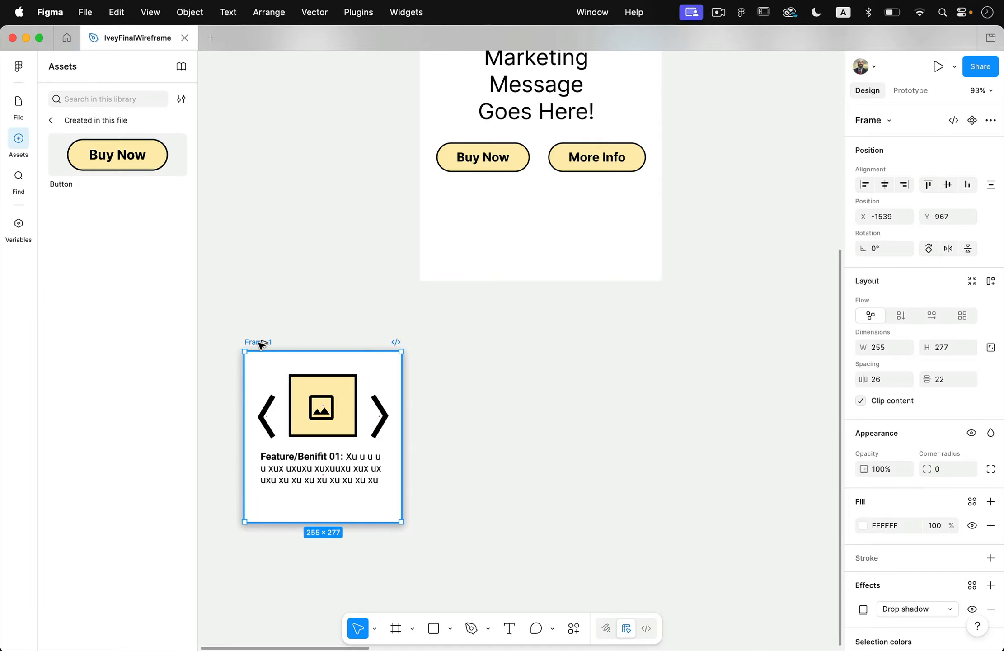
drag(266, 346, 450, 349)
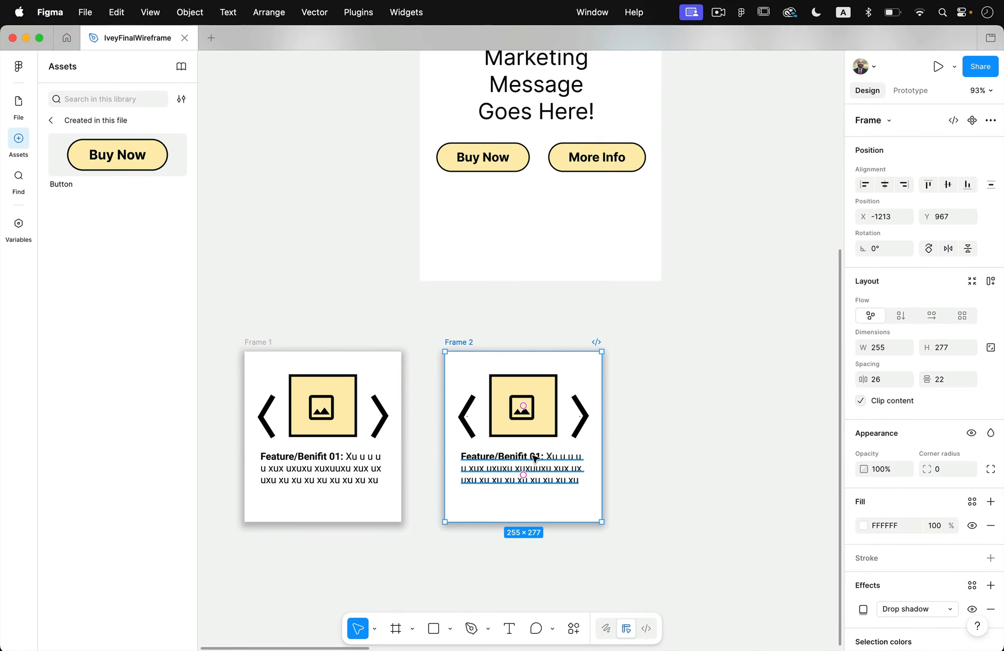
double_click(560, 460)
click(535, 457)
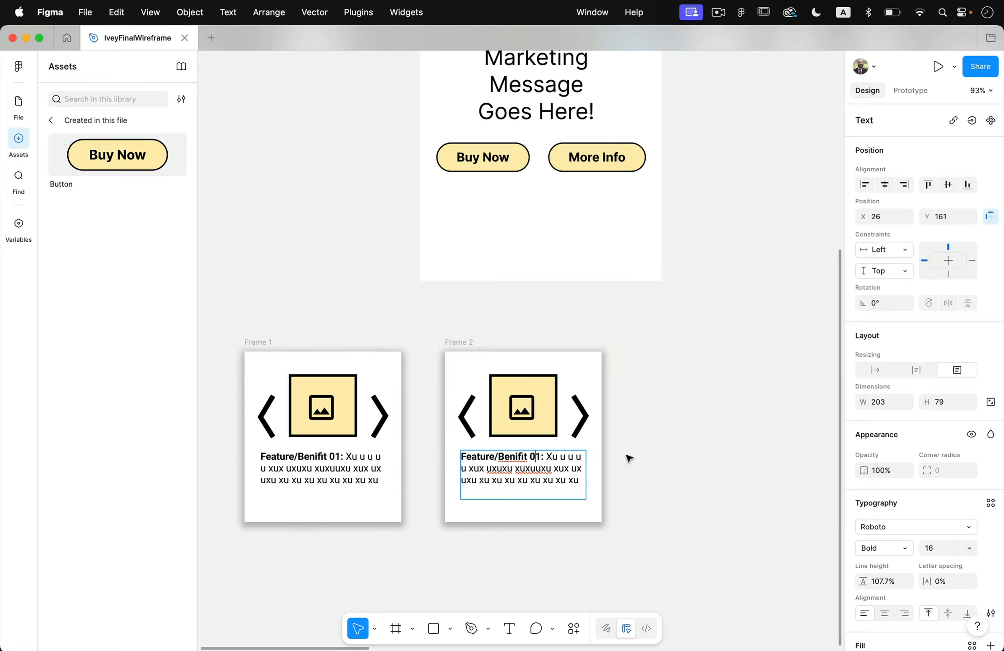
text(=2)
key(BackSpace)
key(BackSpace)
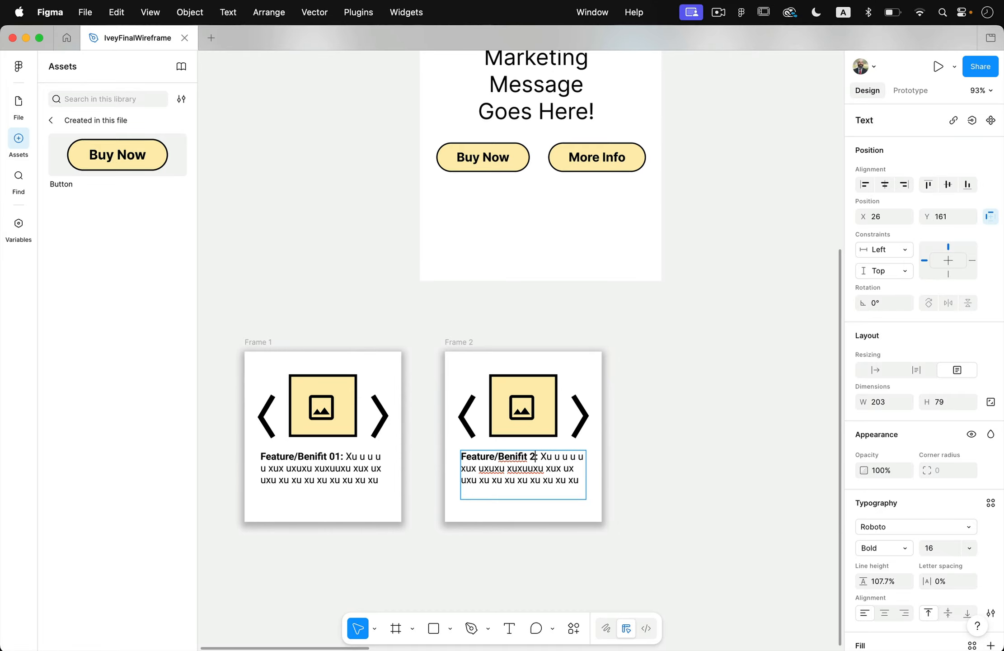
scroll(607, 496, right, 4)
click(606, 496)
Duplicate Frame 2 to its right as a third card and change its label to "Feature/Benifit 3:".
scroll(607, 496, down, 2)
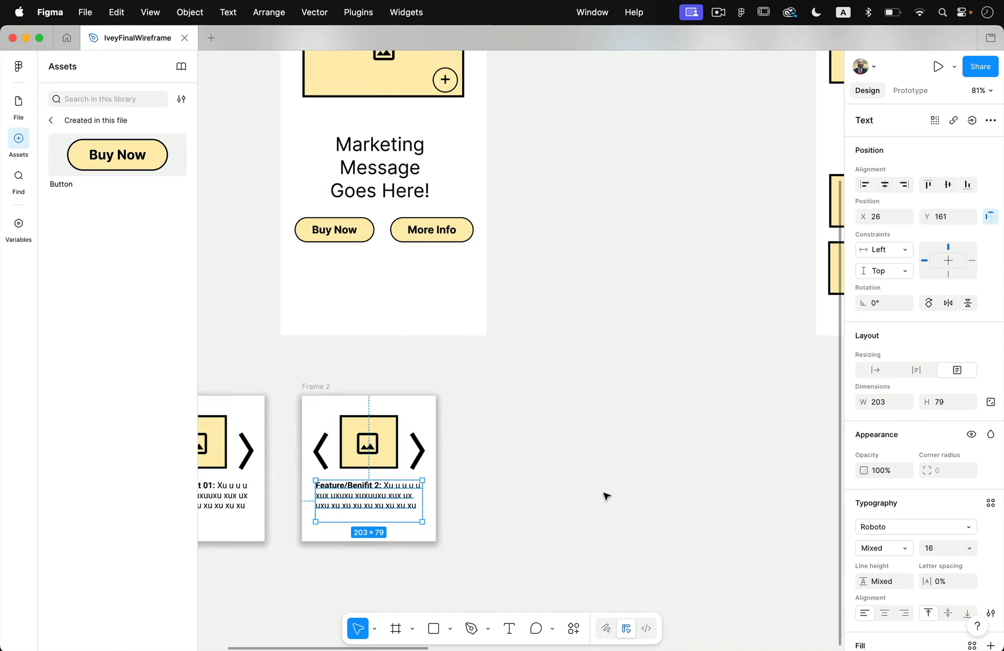
scroll(606, 496, down, 3)
scroll(661, 385, right, 4)
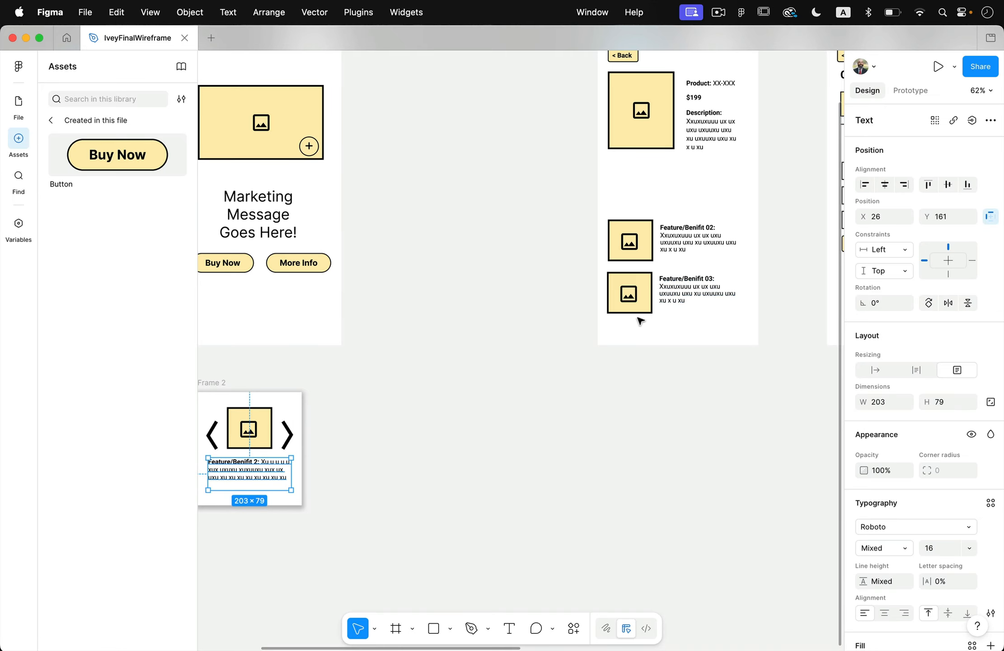
scroll(658, 257, left, 3)
scroll(658, 257, down, 2)
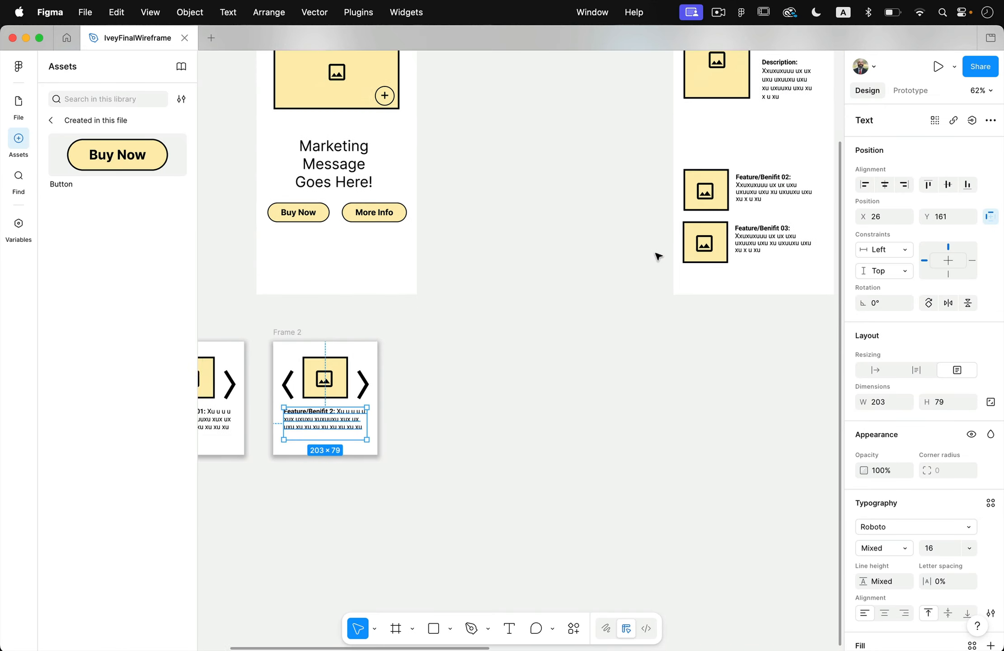
scroll(657, 255, left, 3)
drag(416, 343, 553, 344)
double_click(587, 424)
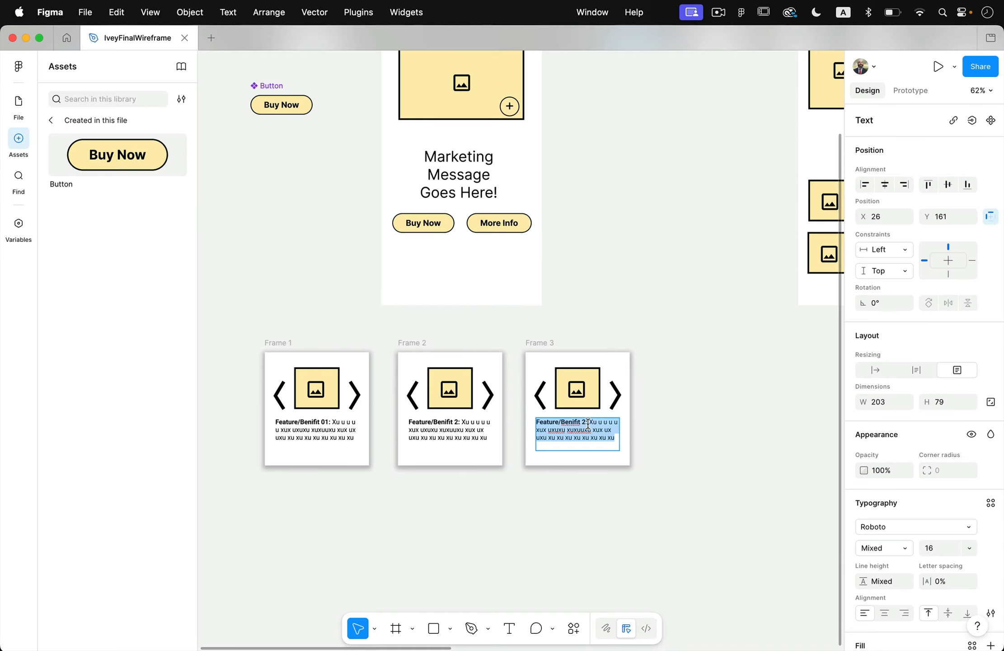
click(588, 421)
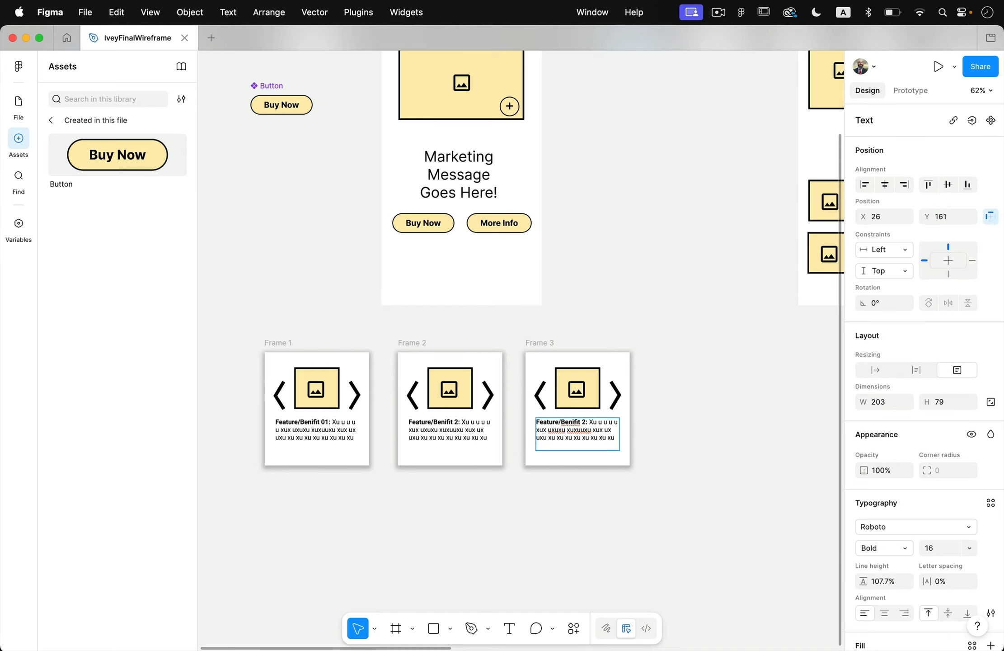
key(Escape)
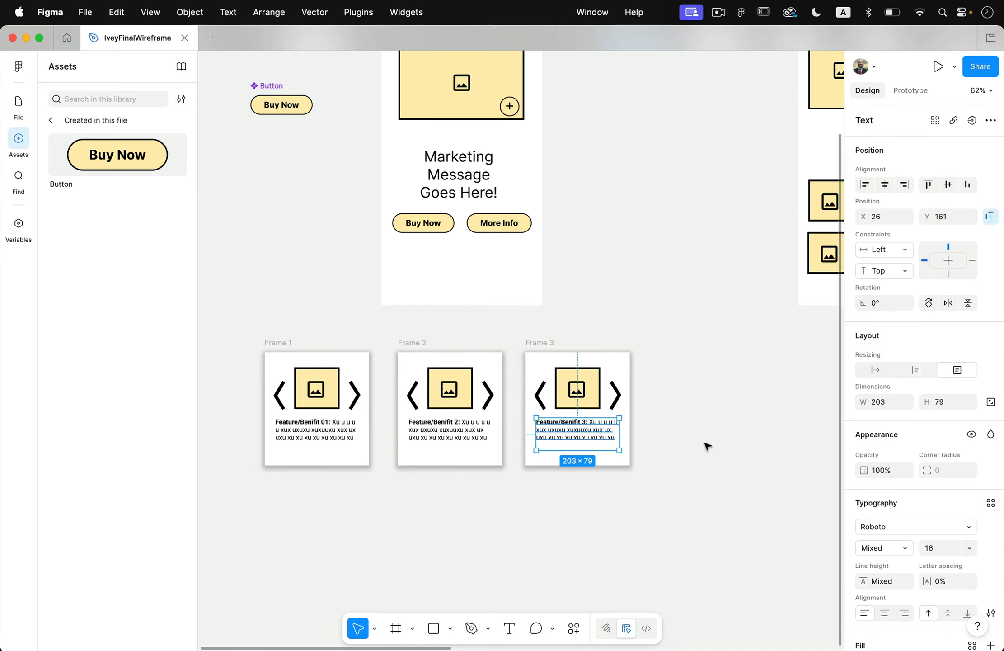
click(670, 415)
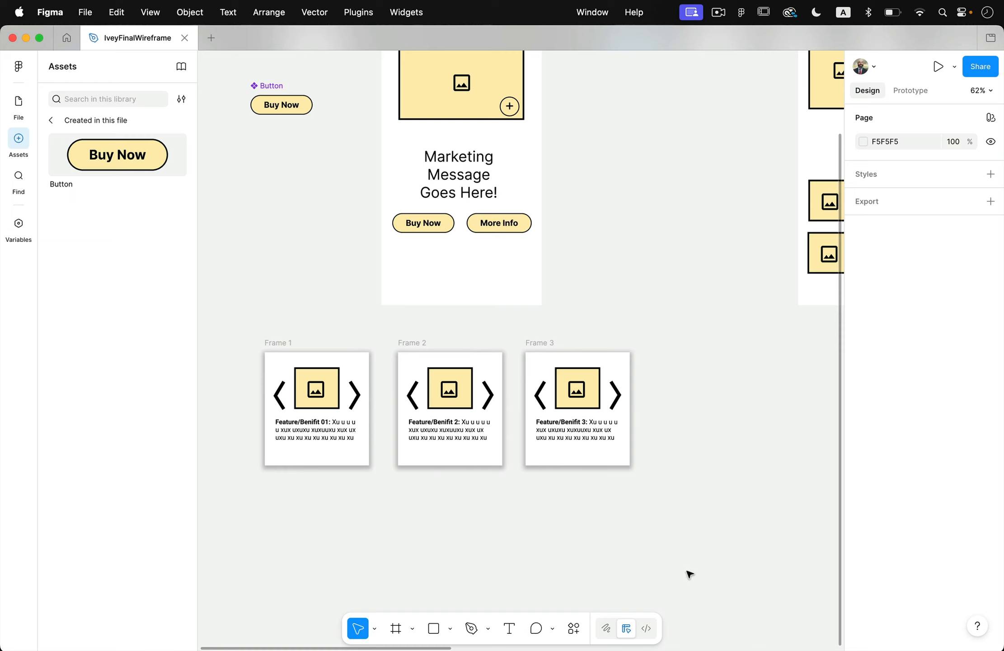
Connect the Homepage's More Info button to Frame 1 with an On tap prototype interaction.
scroll(636, 426, up, 3)
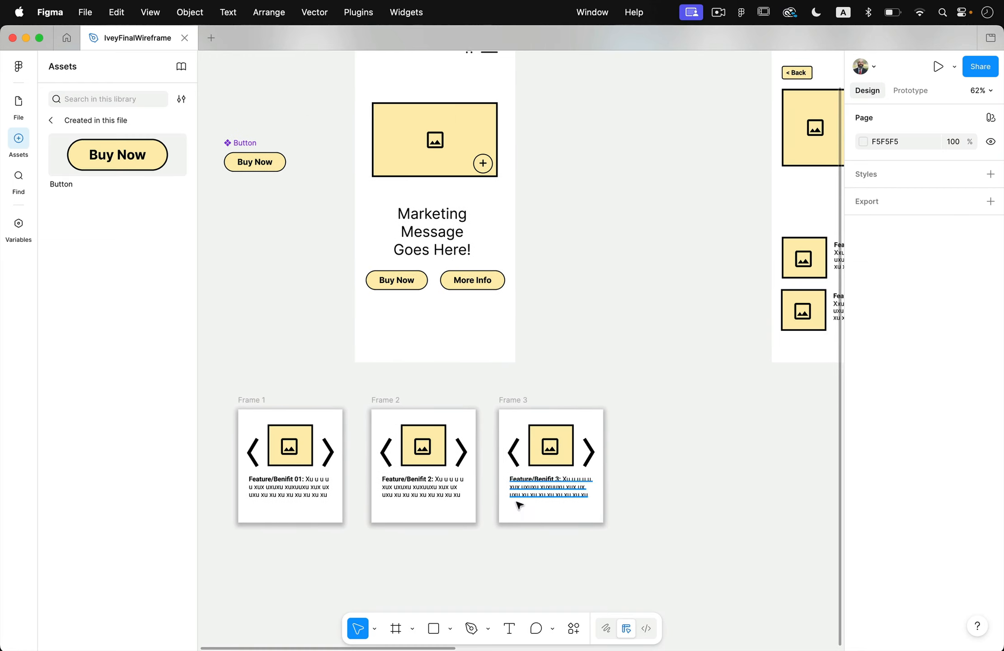
scroll(583, 286, up, 3)
click(477, 330)
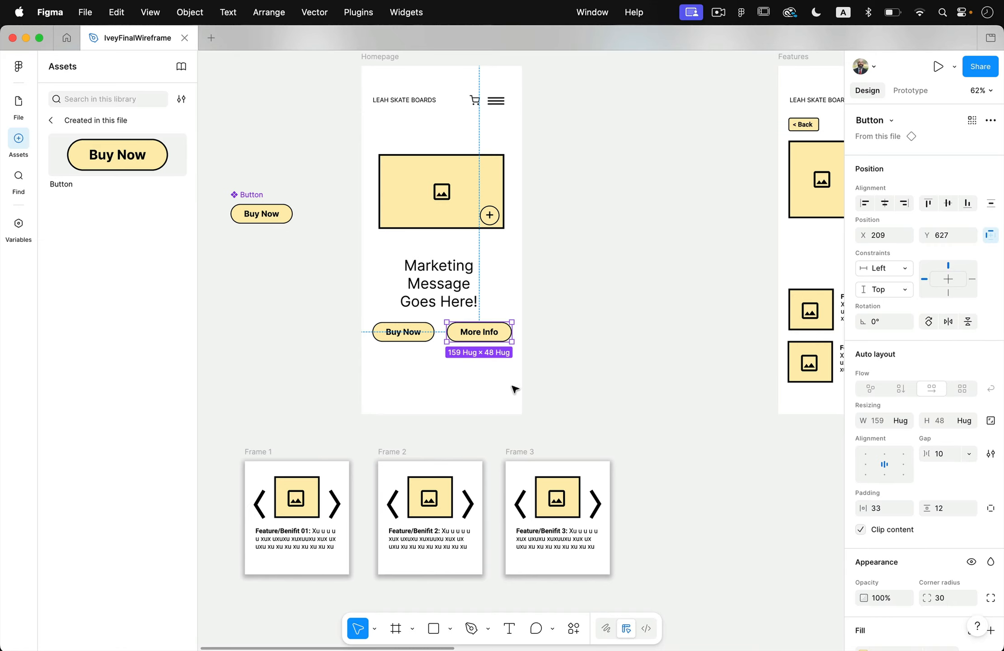
click(911, 88)
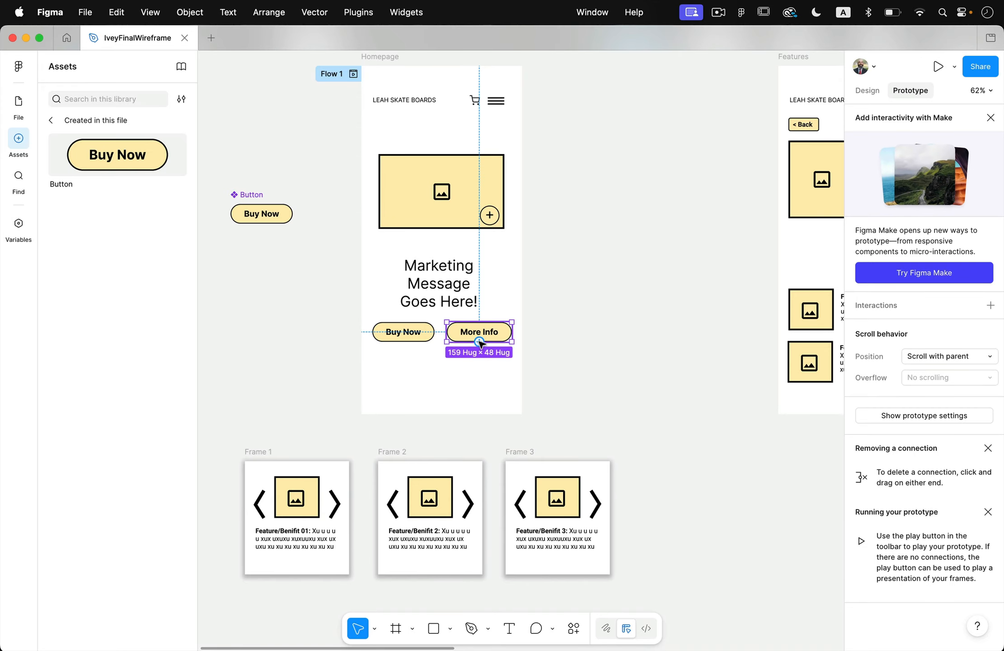
drag(479, 342, 268, 463)
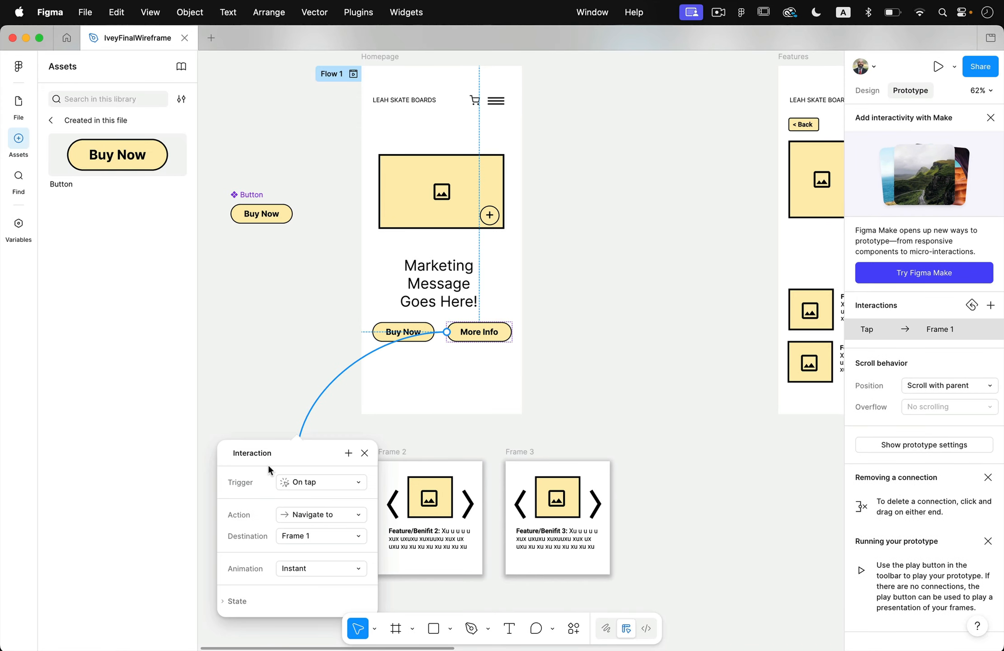
click(319, 482)
click(314, 480)
Make the More Info interaction open Frame 1 as an overlay with a background, closing when clicking outside.
click(319, 514)
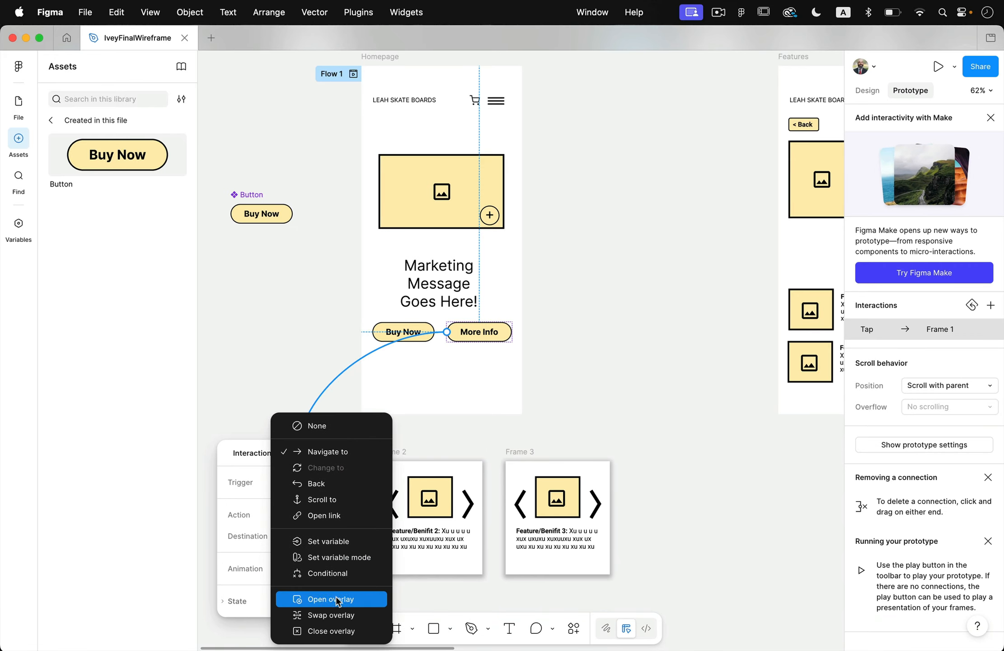
click(336, 597)
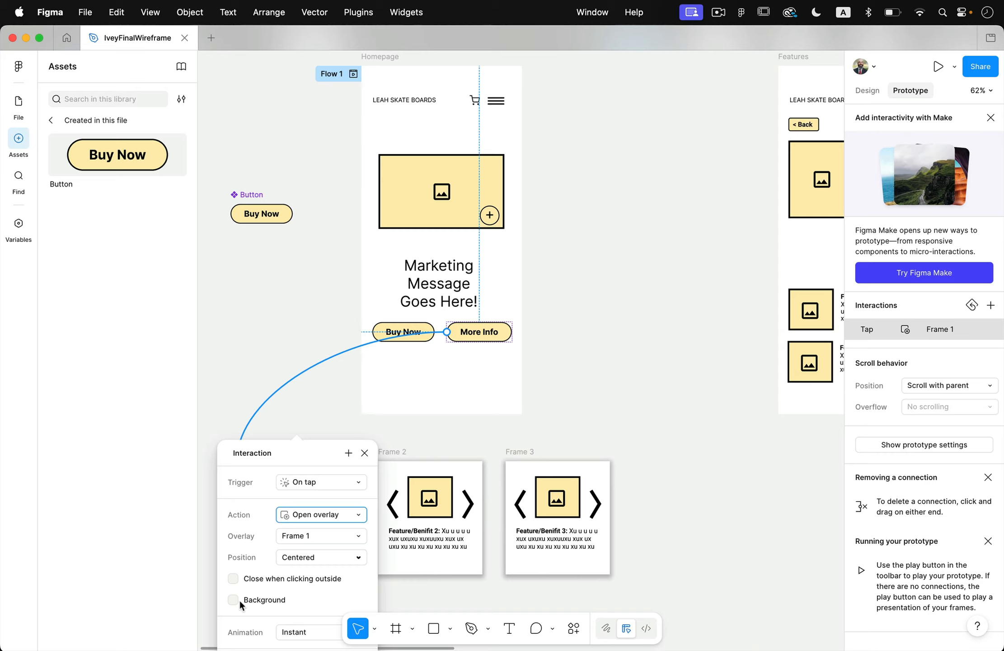
click(255, 596)
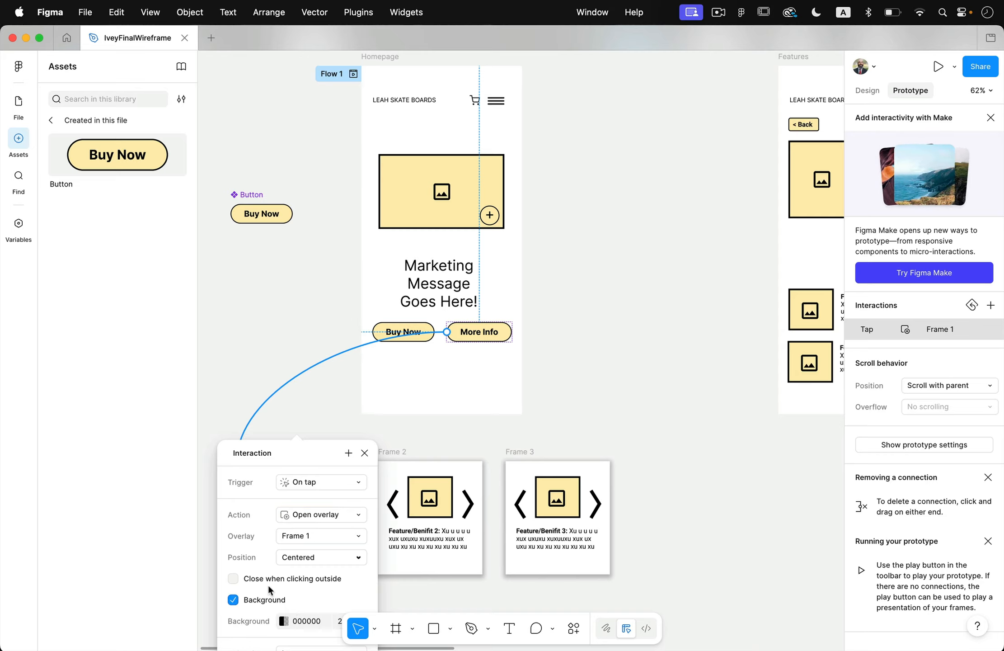
click(286, 580)
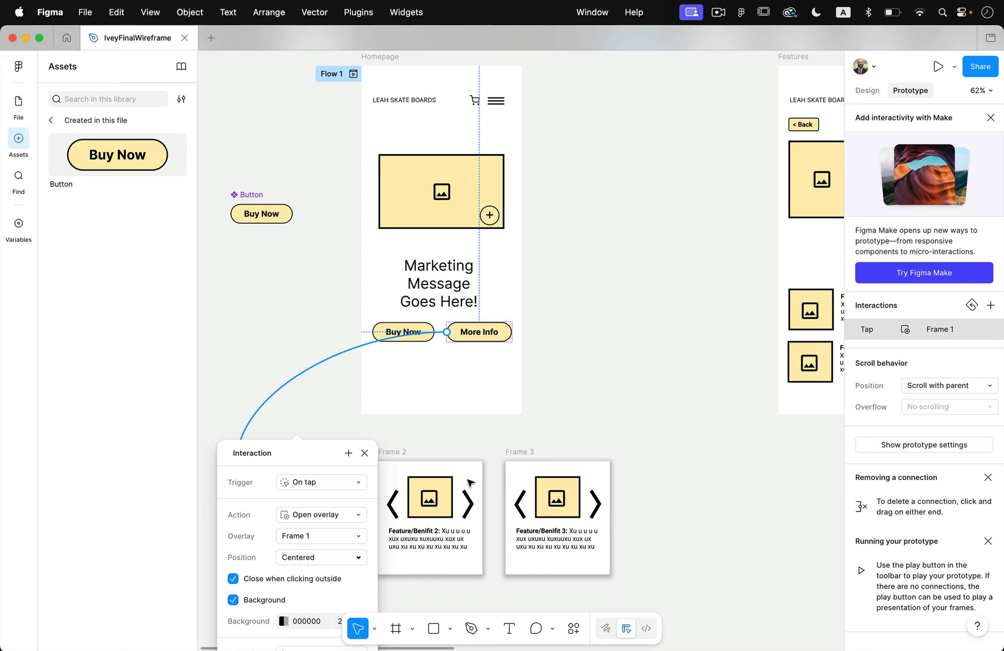
click(314, 420)
Preview the prototype, open the overlay from More Info, dismiss it from outside, and return to the design file.
click(939, 66)
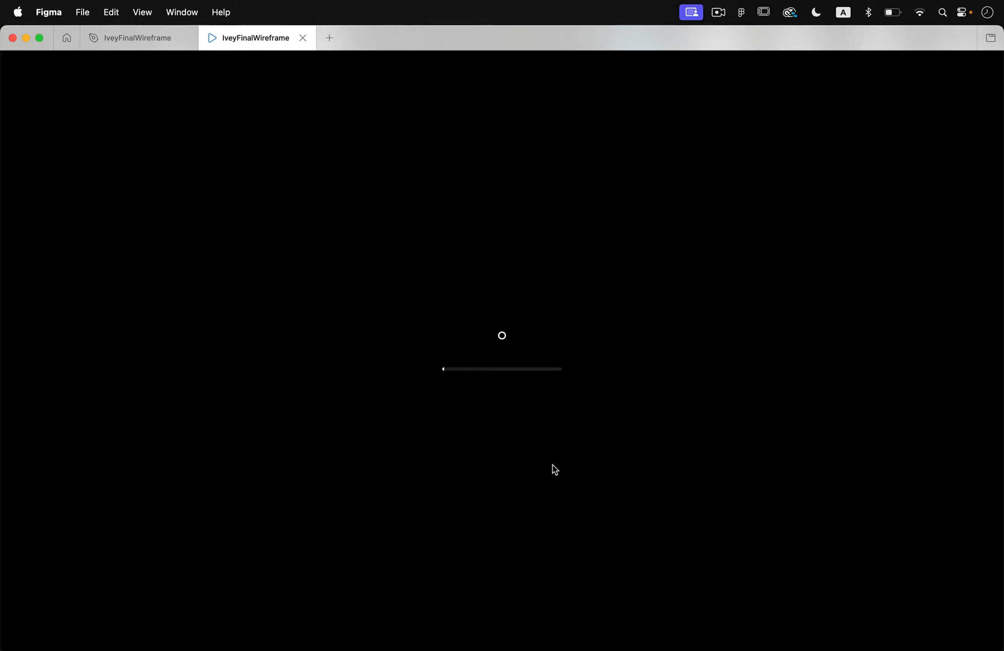
click(557, 483)
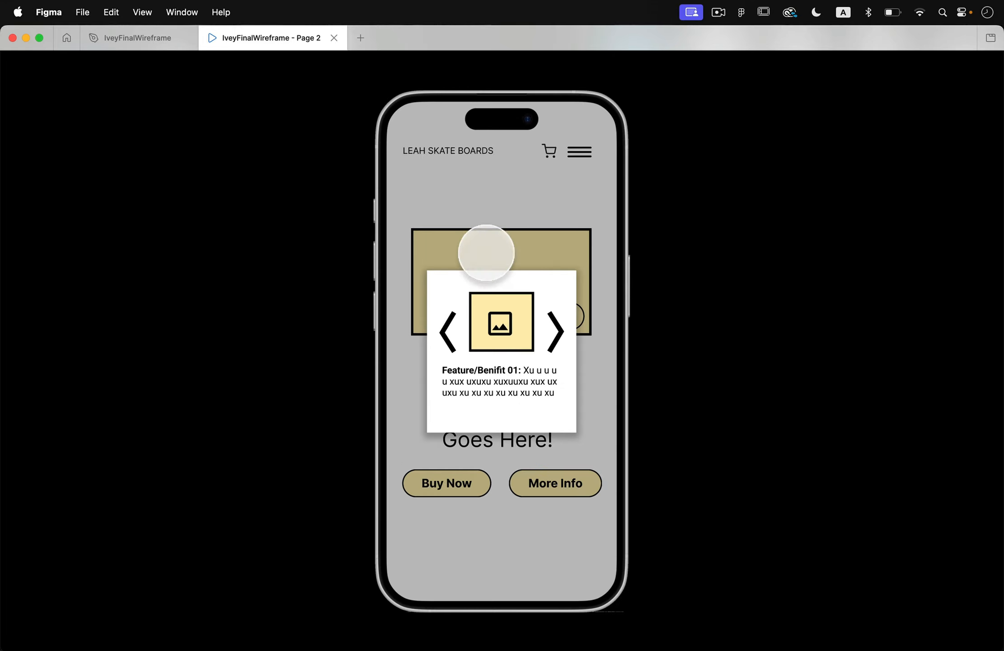
click(691, 357)
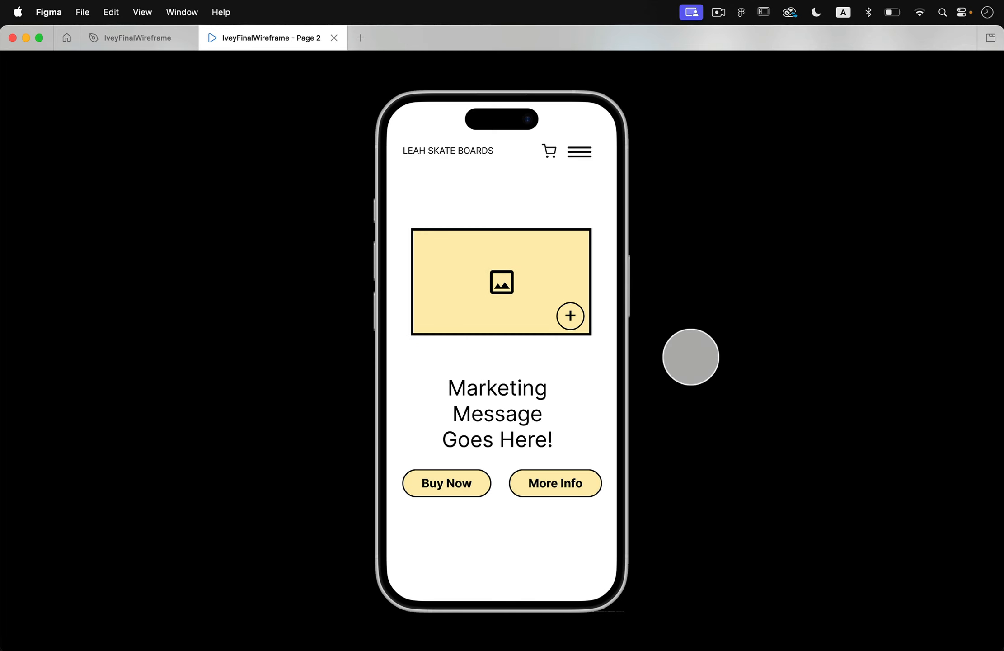
click(149, 29)
Delete the Features screen located between the Homepage and Checkout screens.
scroll(601, 249, down, 3)
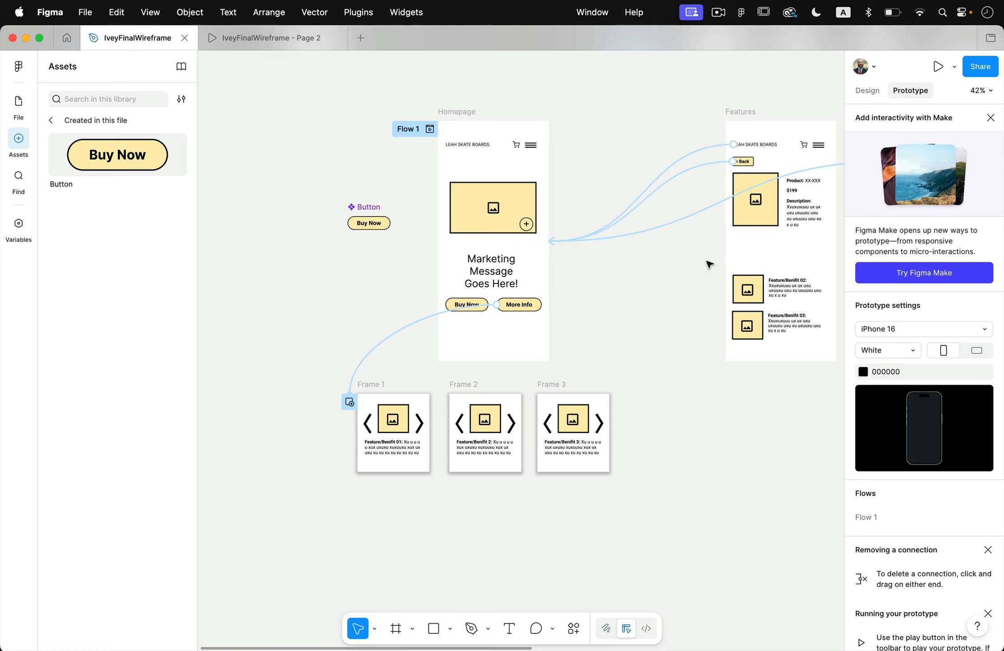
scroll(709, 263, right, 5)
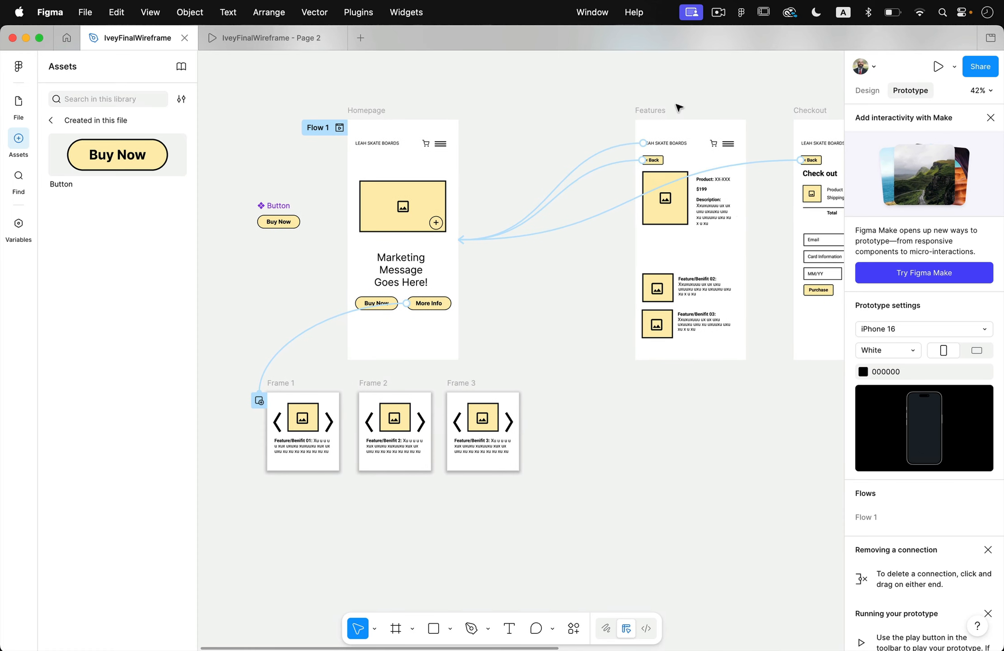
click(861, 92)
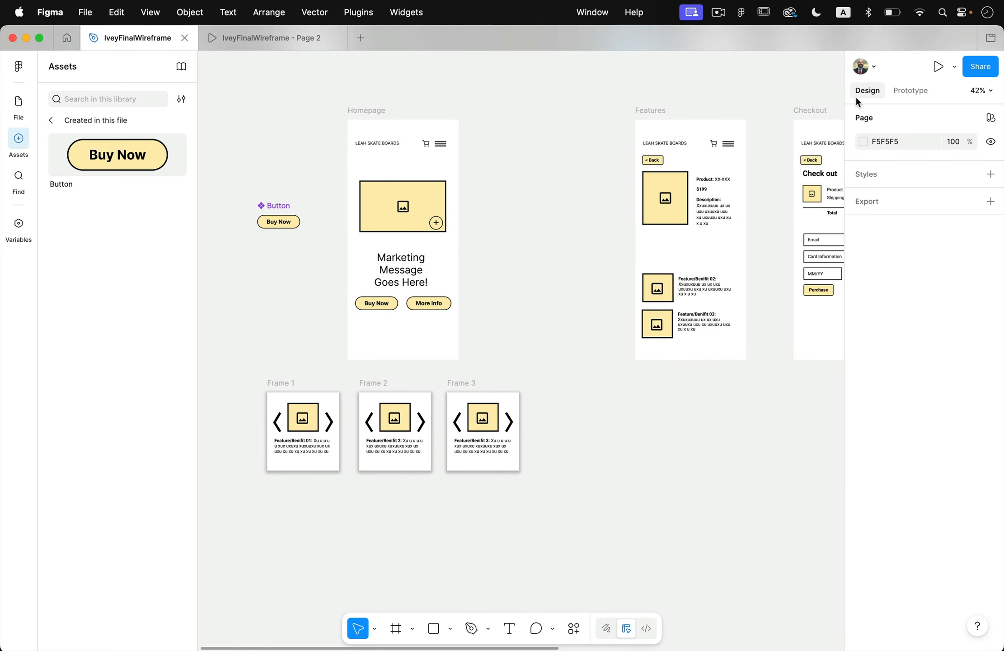
click(663, 113)
key(Delete)
Examine the form fields on the Checkout and Checkout2 screens.
scroll(602, 171, right, 5)
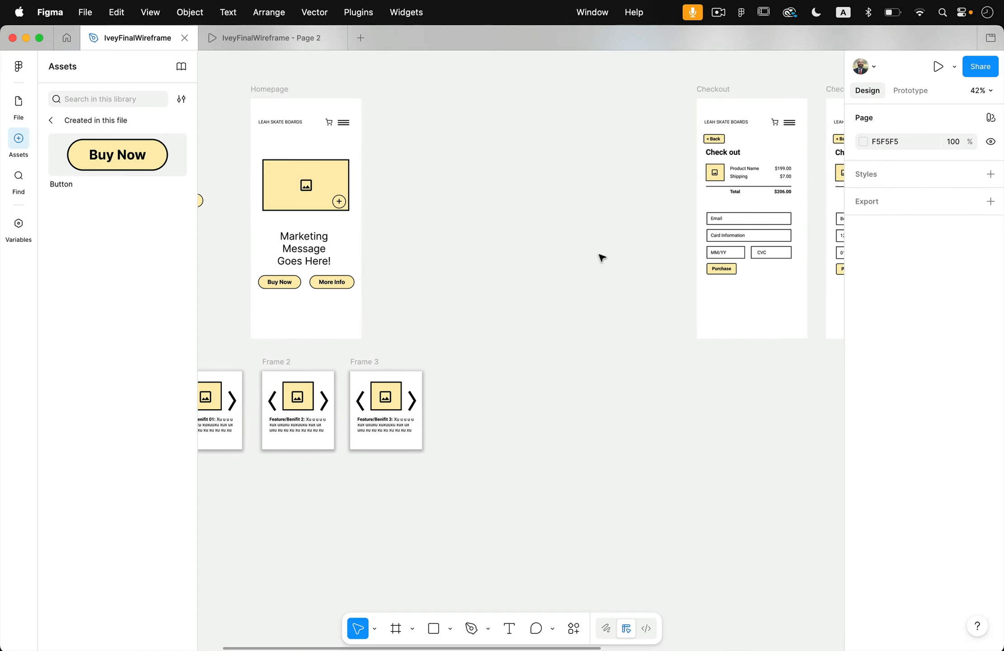
scroll(602, 257, right, 8)
scroll(602, 258, left, 6)
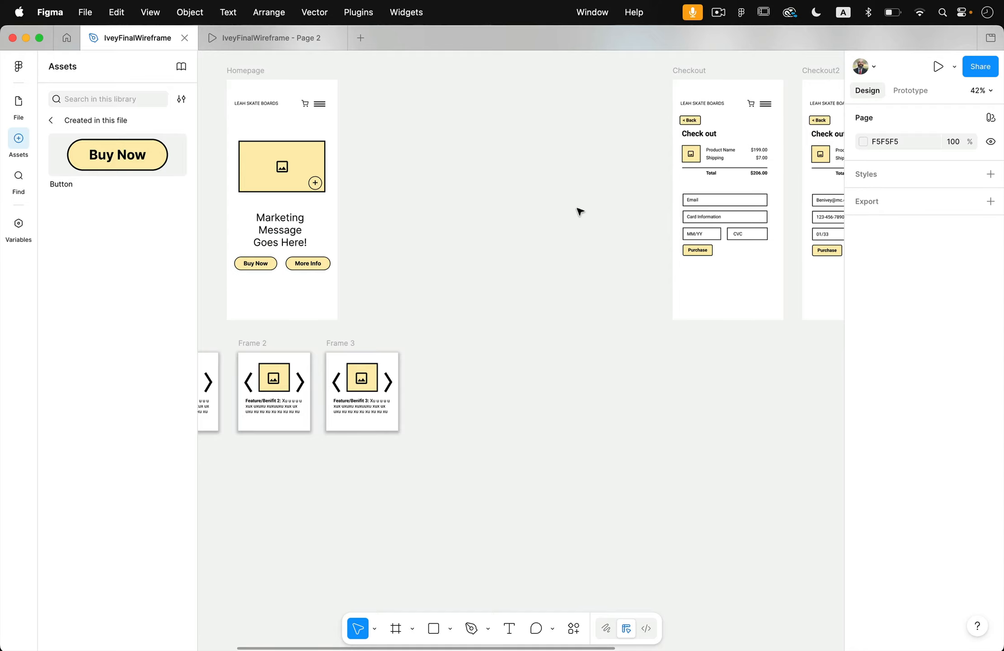
scroll(579, 210, right, 10)
scroll(579, 211, up, 4)
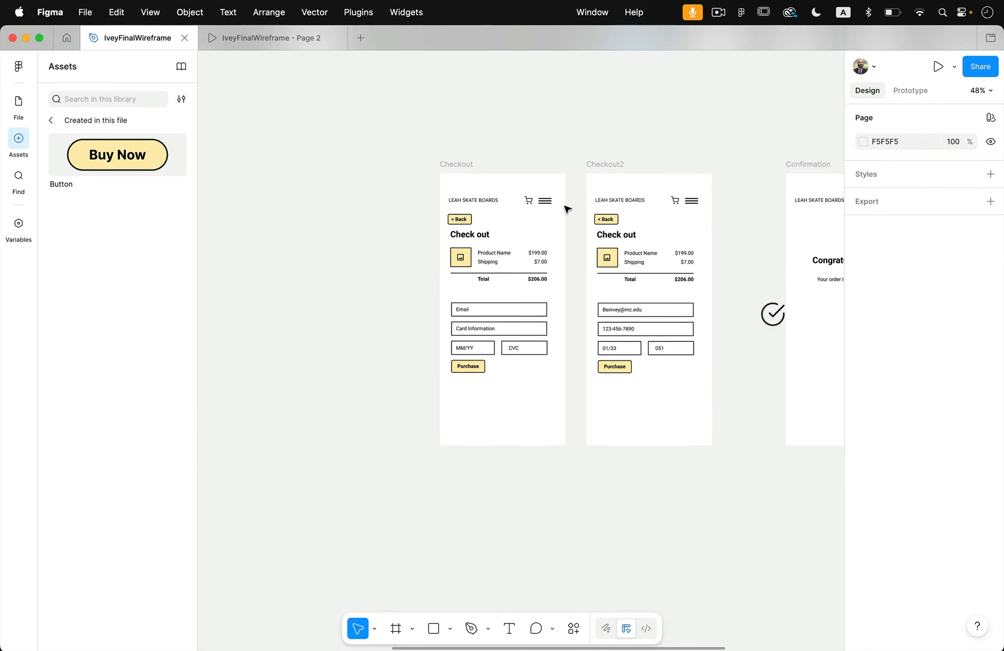
scroll(565, 206, up, 5)
scroll(466, 243, down, 3)
scroll(466, 243, right, 1)
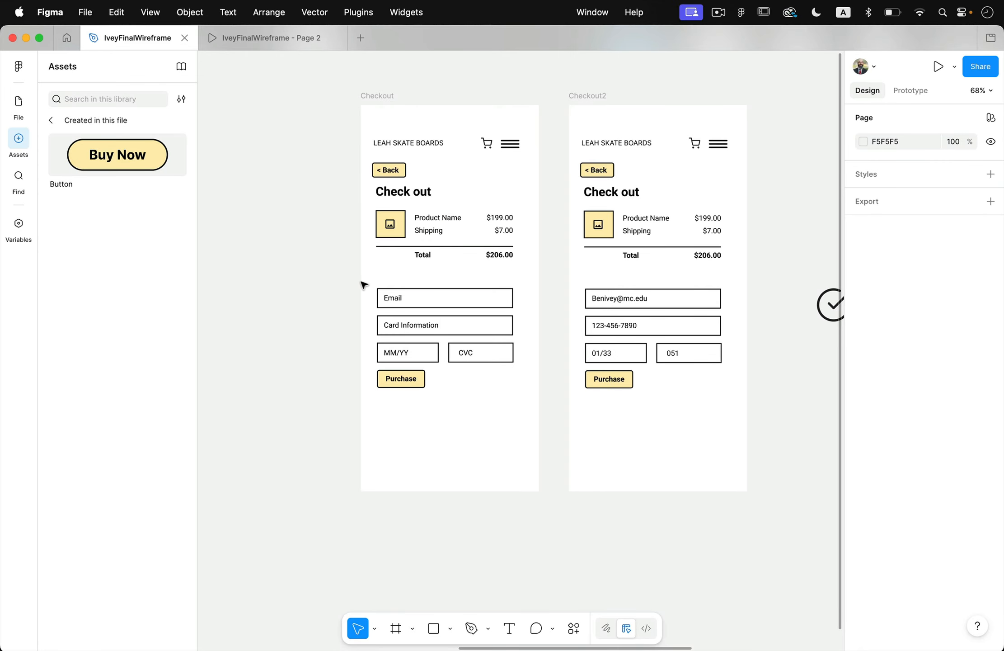
scroll(448, 291, right, 2)
scroll(448, 292, down, 2)
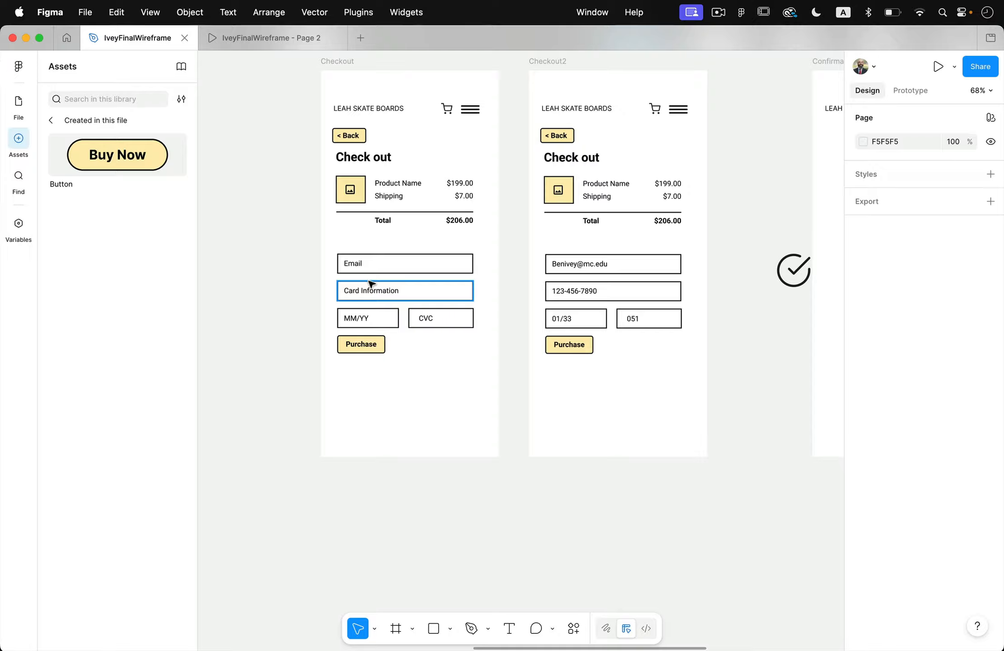
Move the Email, Card Information, MM/YY and CVC fields out of the Checkout screen onto the empty canvas beside it.
click(386, 257)
click(244, 233)
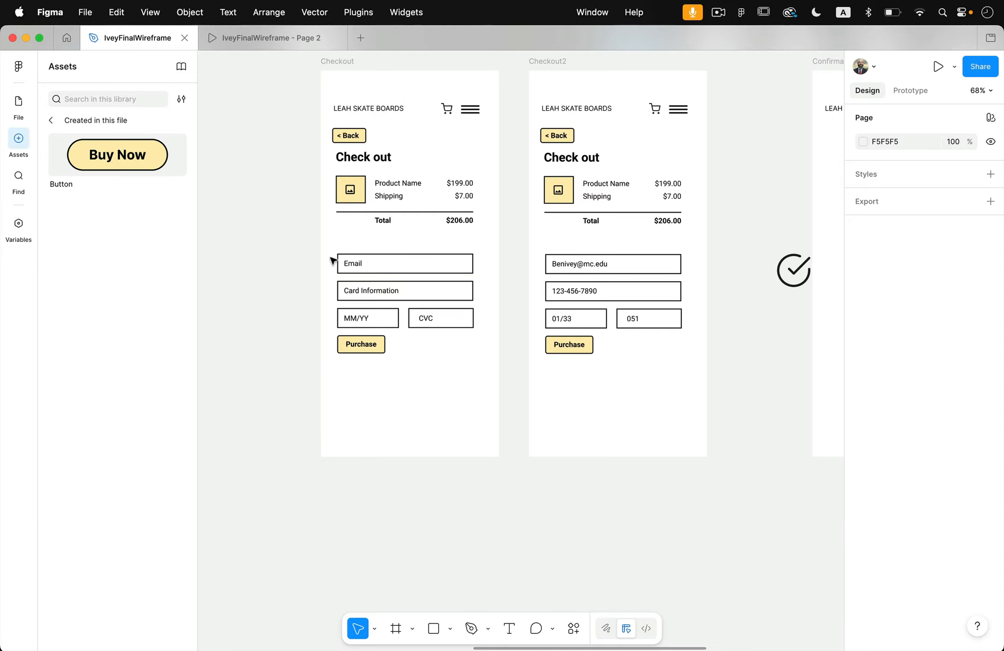
drag(331, 248, 264, 330)
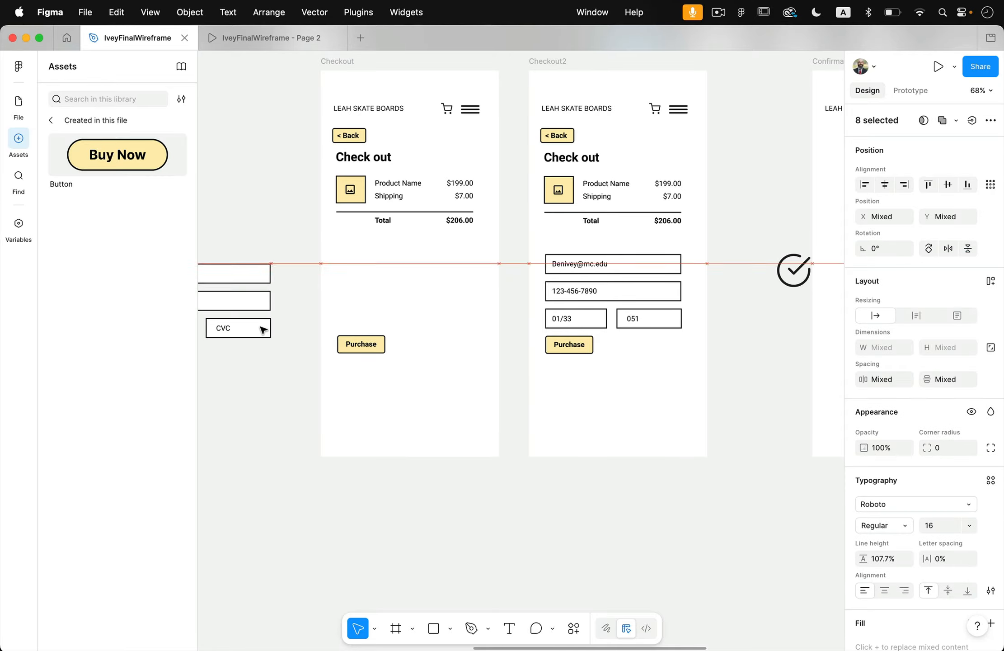
Wrap the selected form fields in a frame and rename the frame "Checkout".
scroll(263, 330, left, 10)
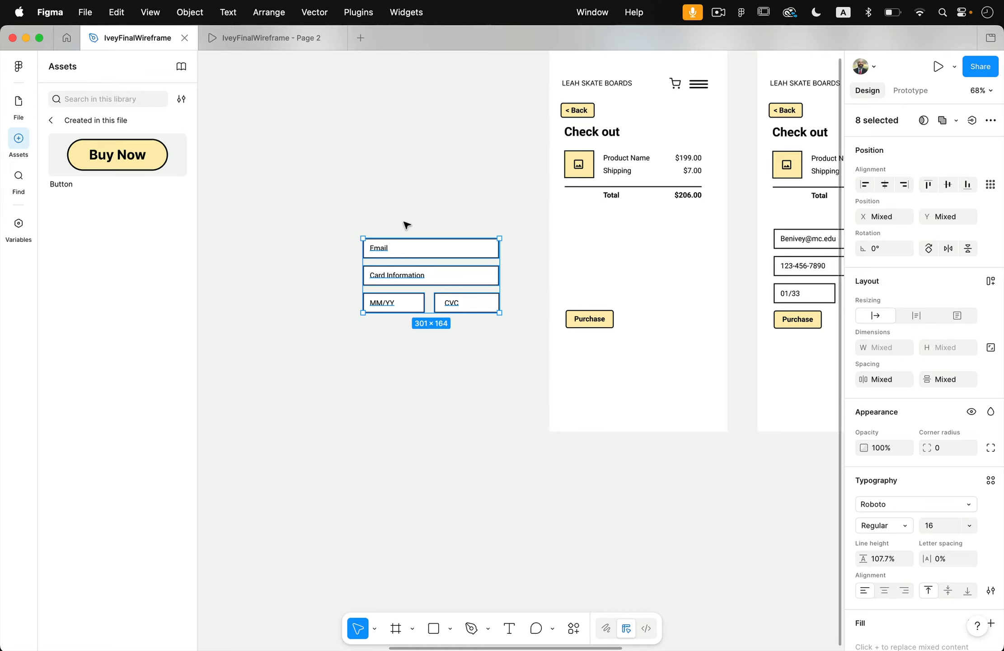
scroll(402, 251, up, 5)
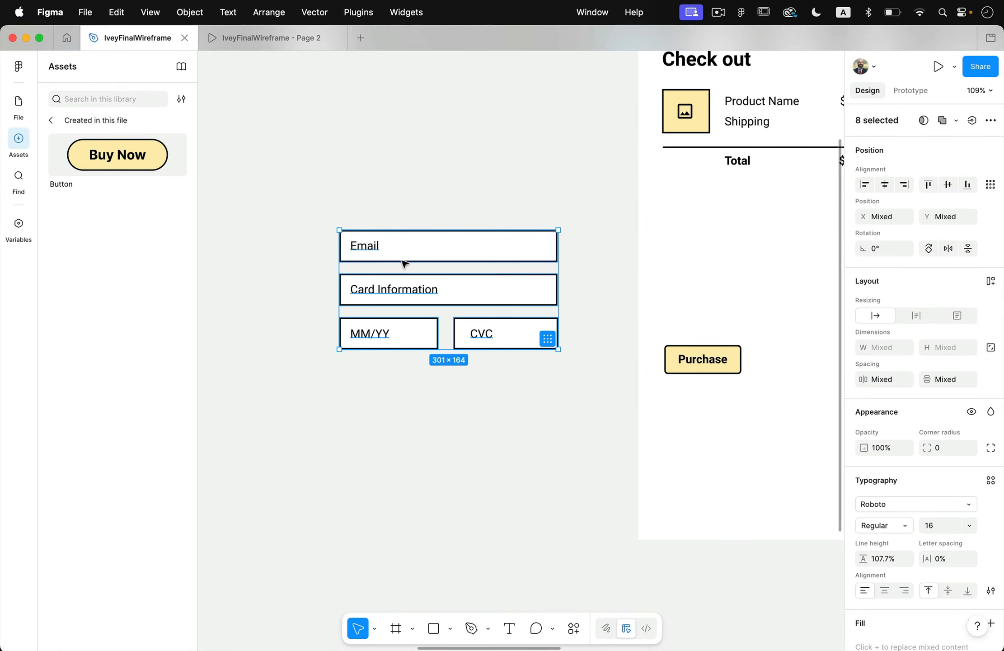
right_click(424, 245)
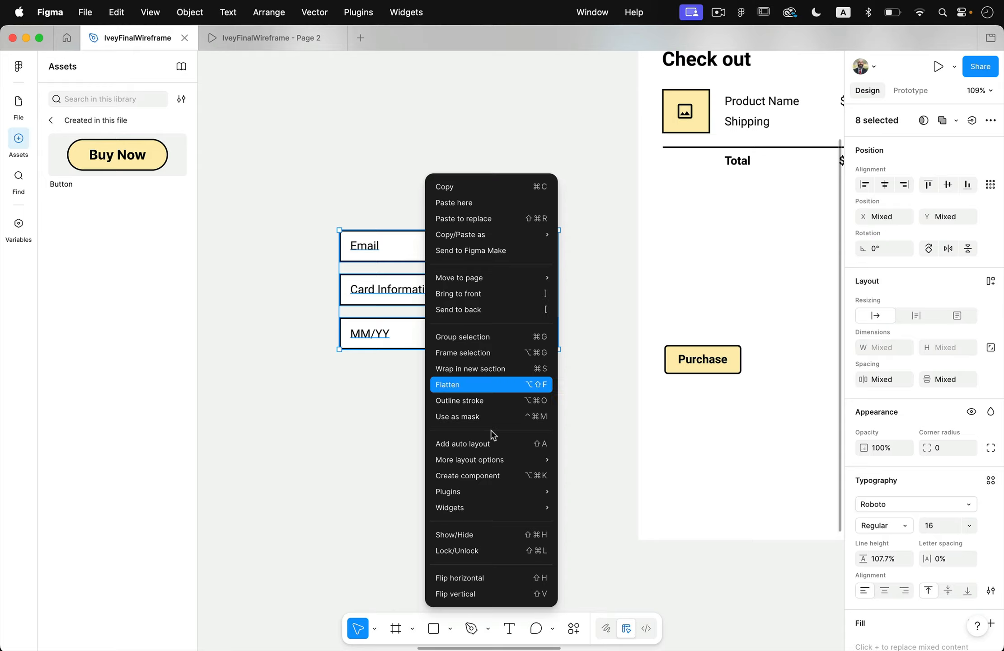
click(499, 353)
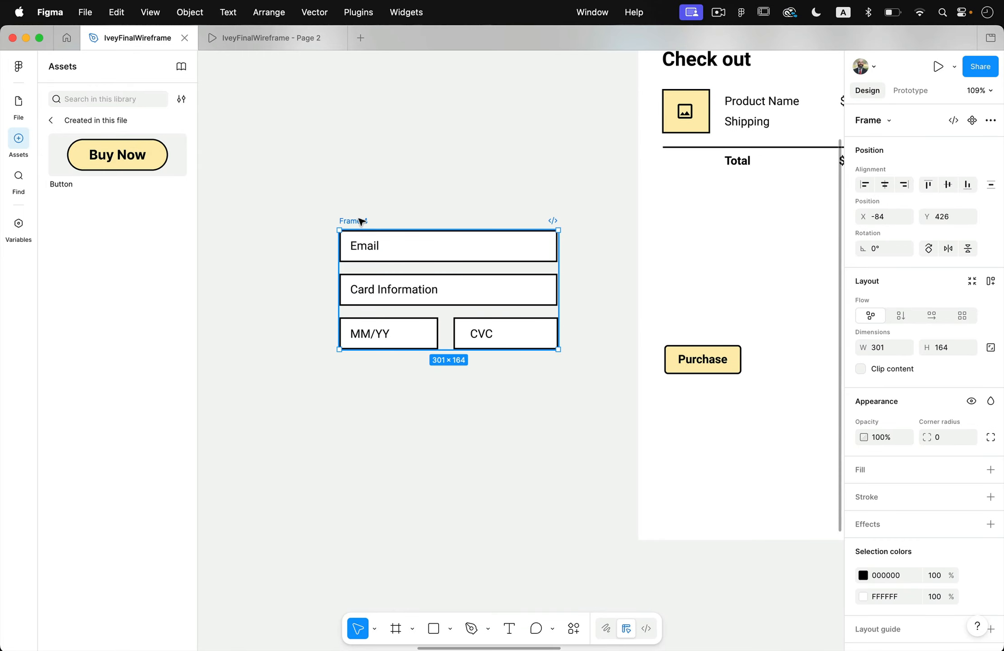
double_click(361, 221)
text(ckout)
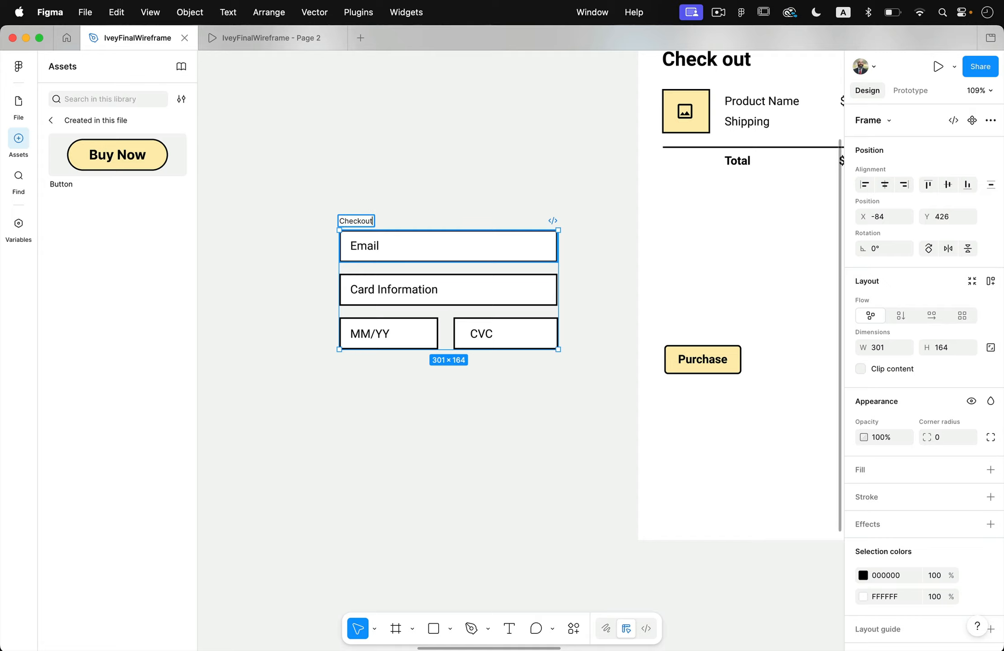
key(Return)
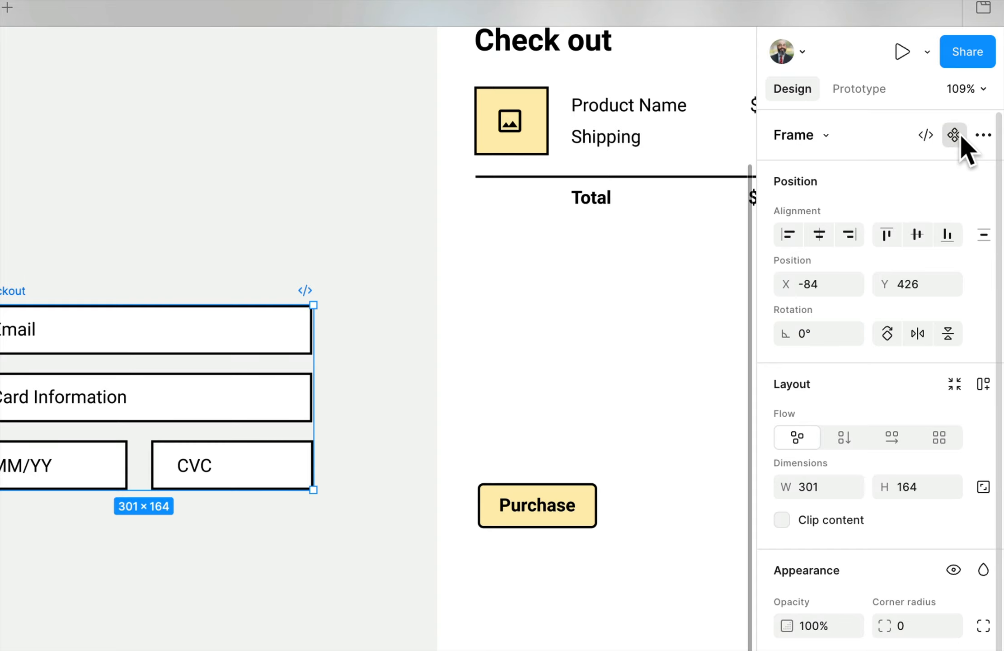
Turn the Checkout form frame into a component and add a variant to it.
click(956, 136)
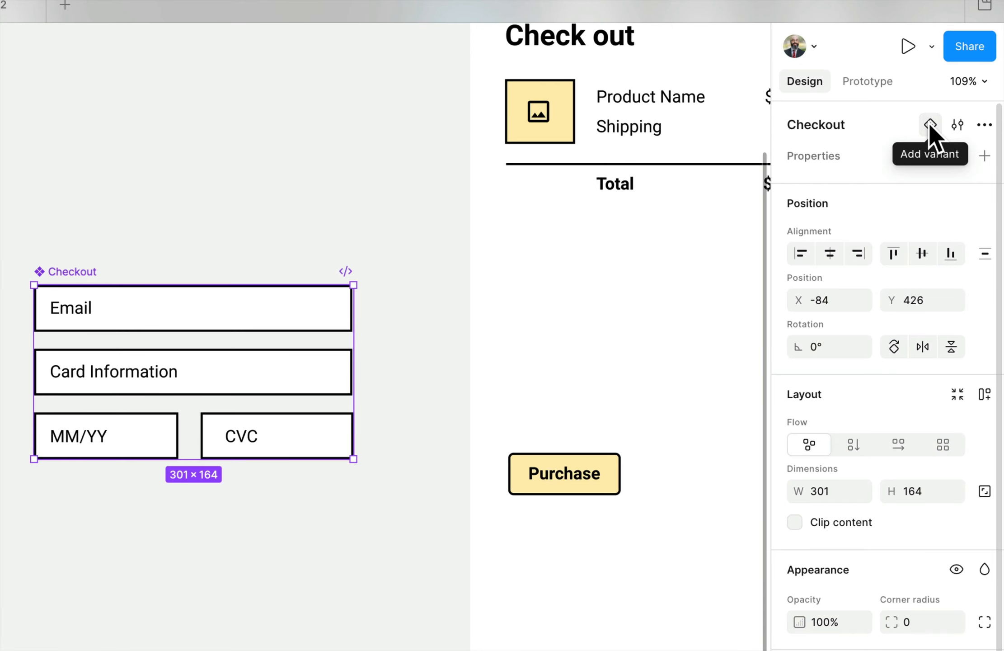
click(930, 124)
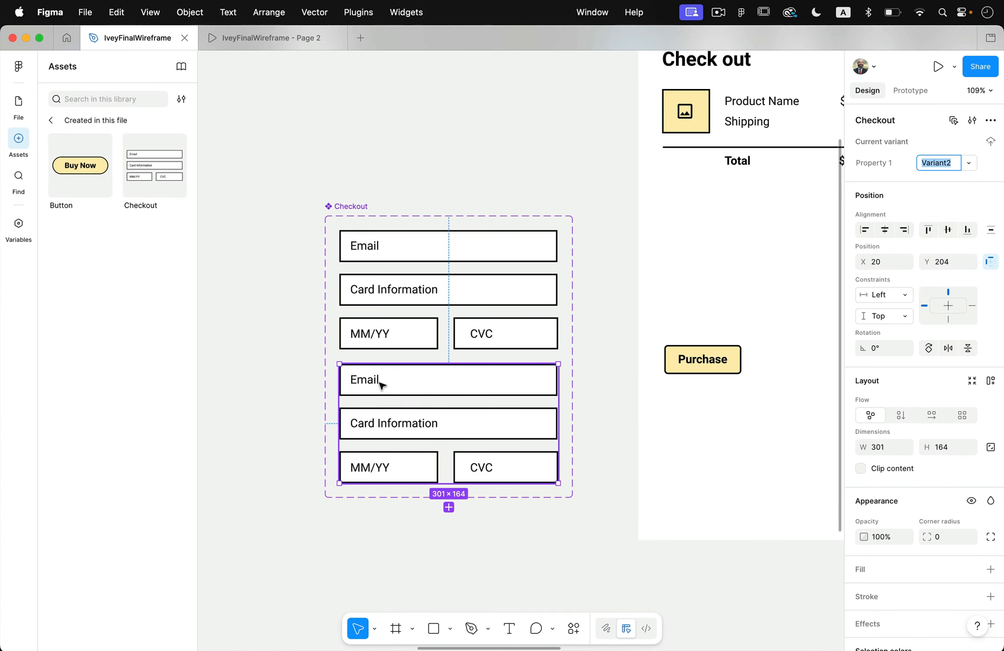
Replace the Email placeholder in the Checkout component's second variant with a sample email address.
double_click(377, 383)
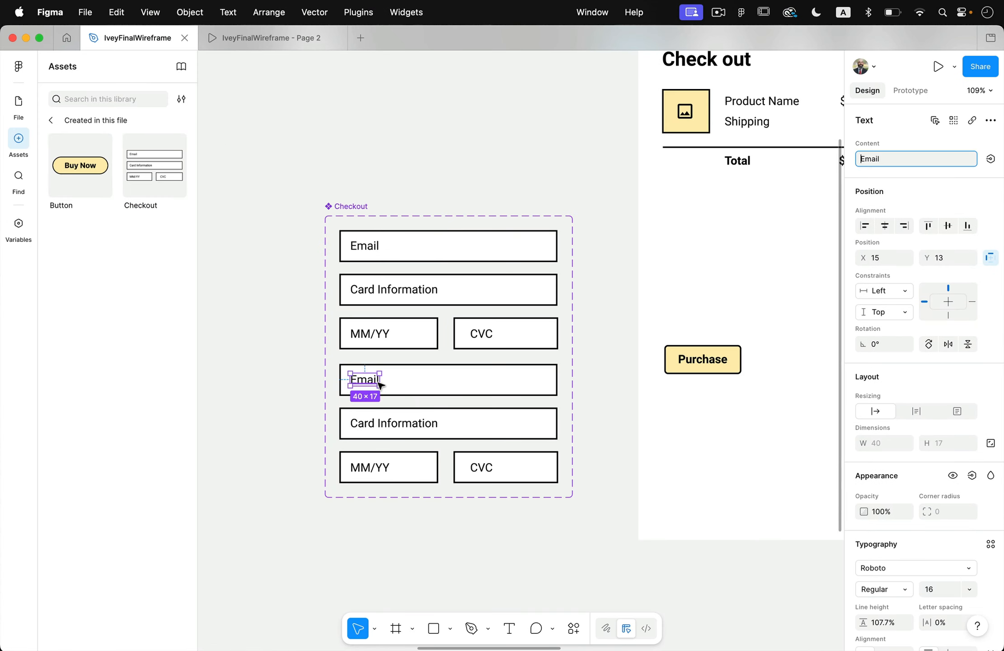
double_click(375, 382)
scroll(455, 377, right, 3)
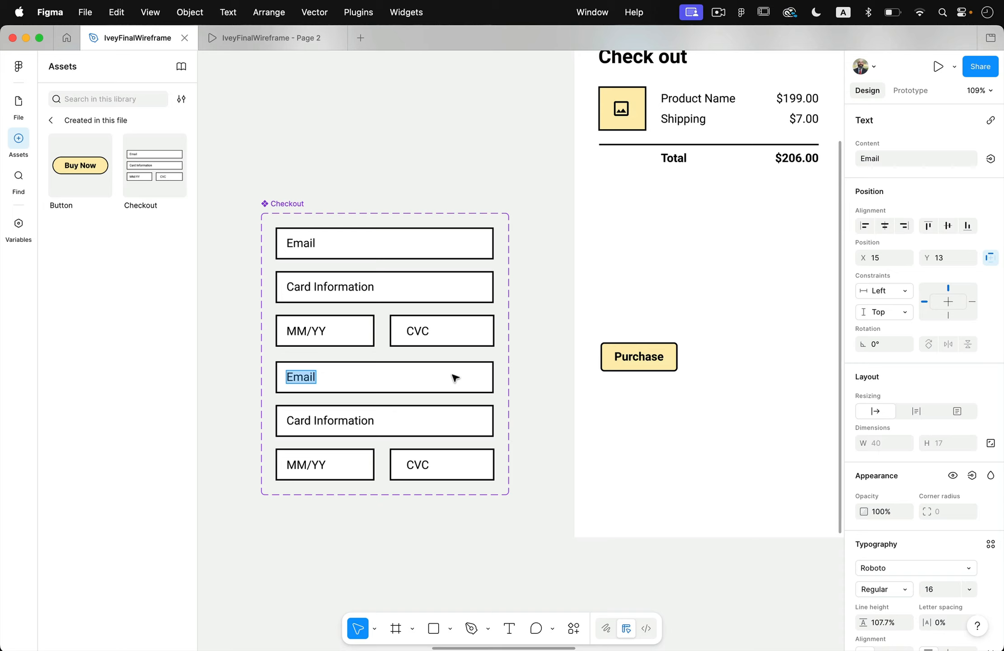
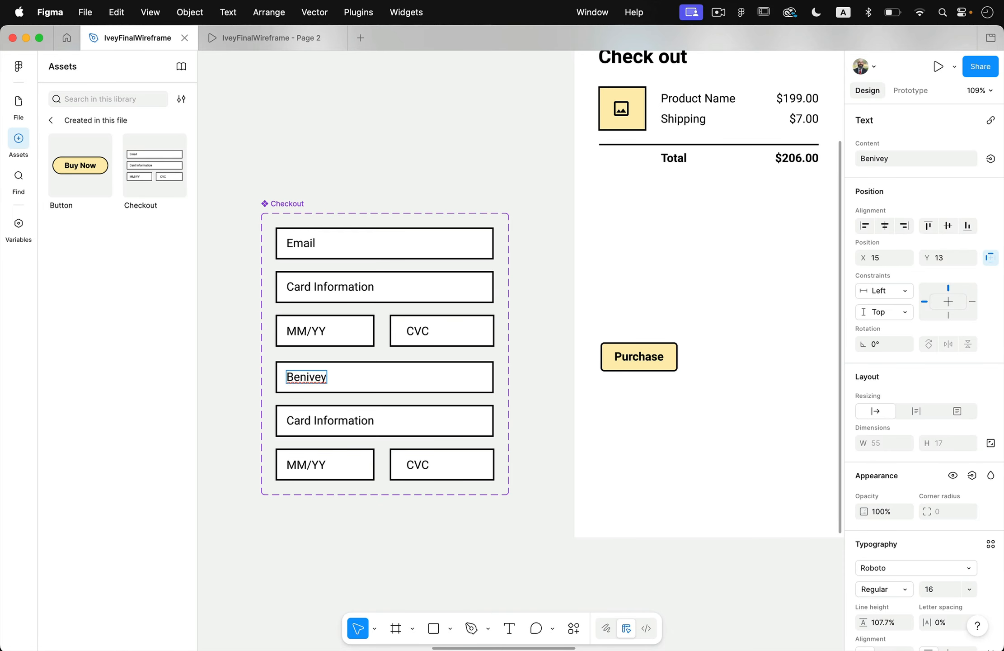
Replace the Card Information placeholder in the second variant with a sample card number.
triple_click(348, 421)
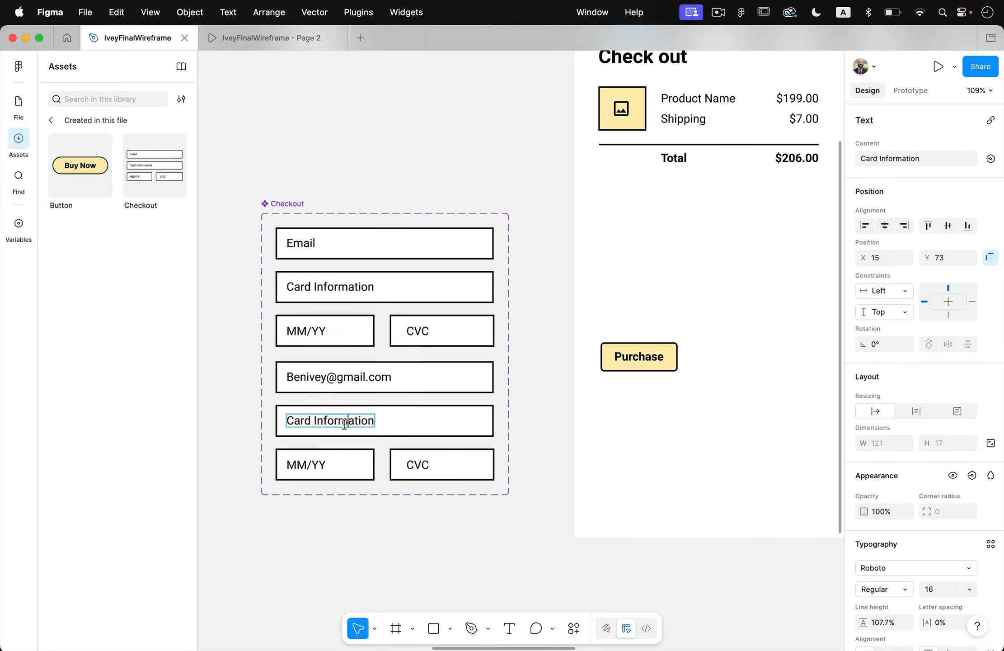
text(123)
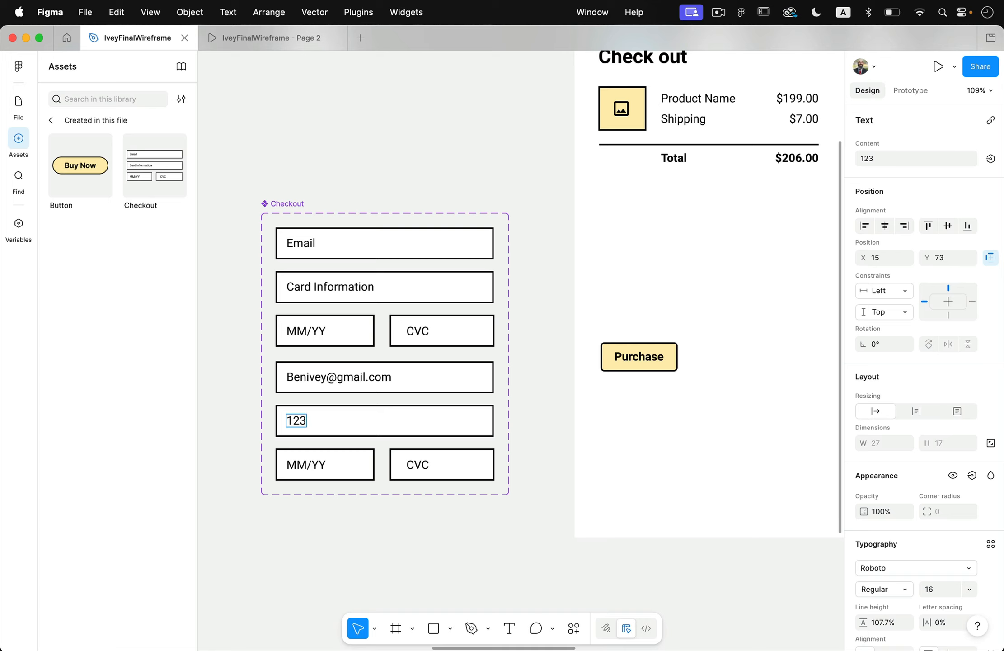
text(-21324-012132)
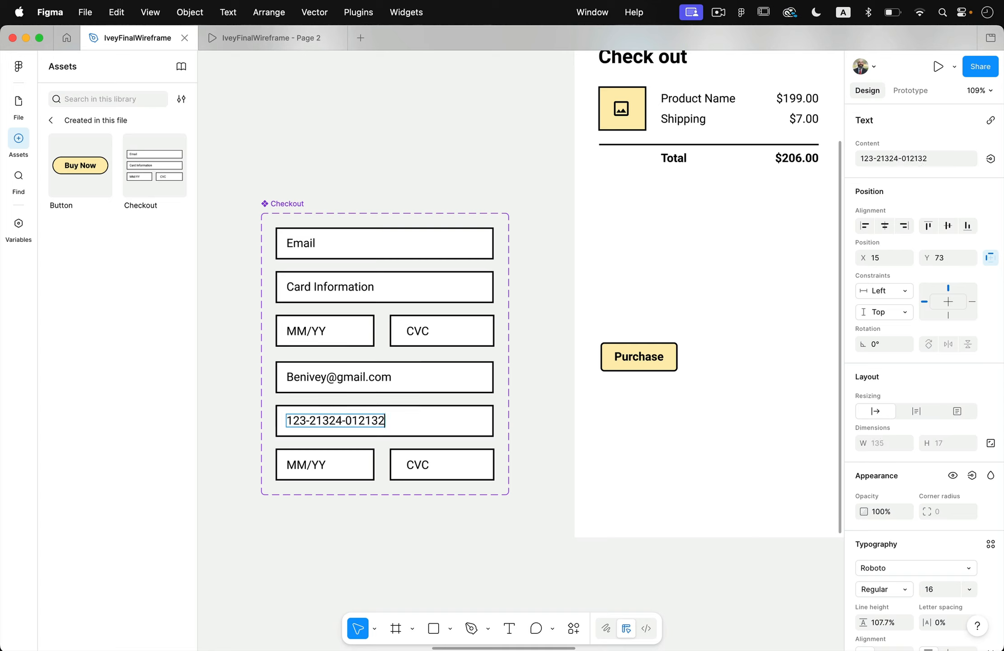
Change the second variant's MM/YY placeholder to 11-23 and its CVC placeholder to a sample security code.
double_click(302, 465)
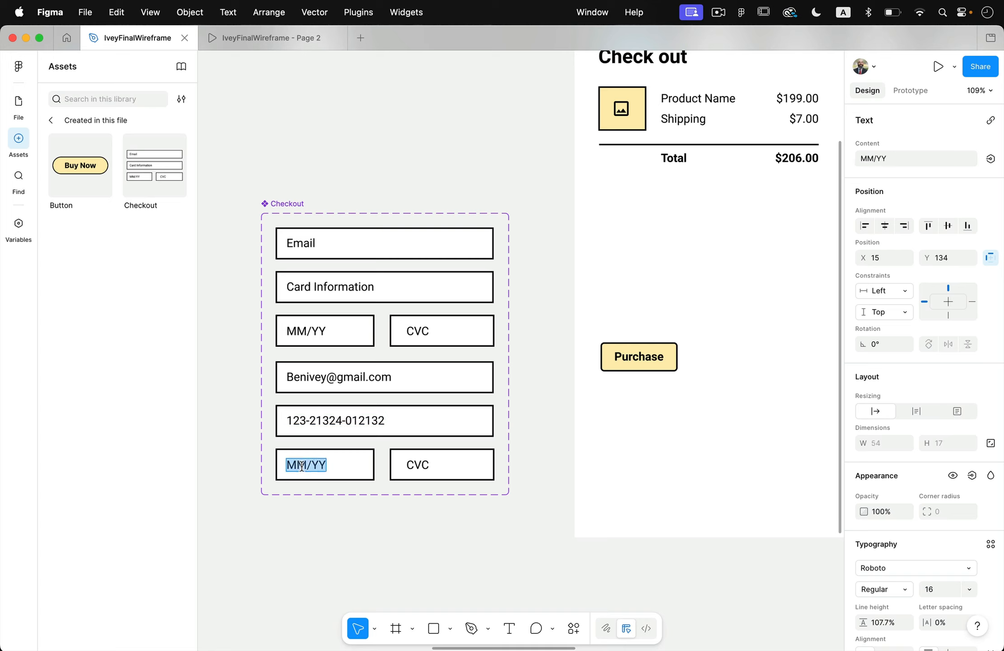
text(11-23)
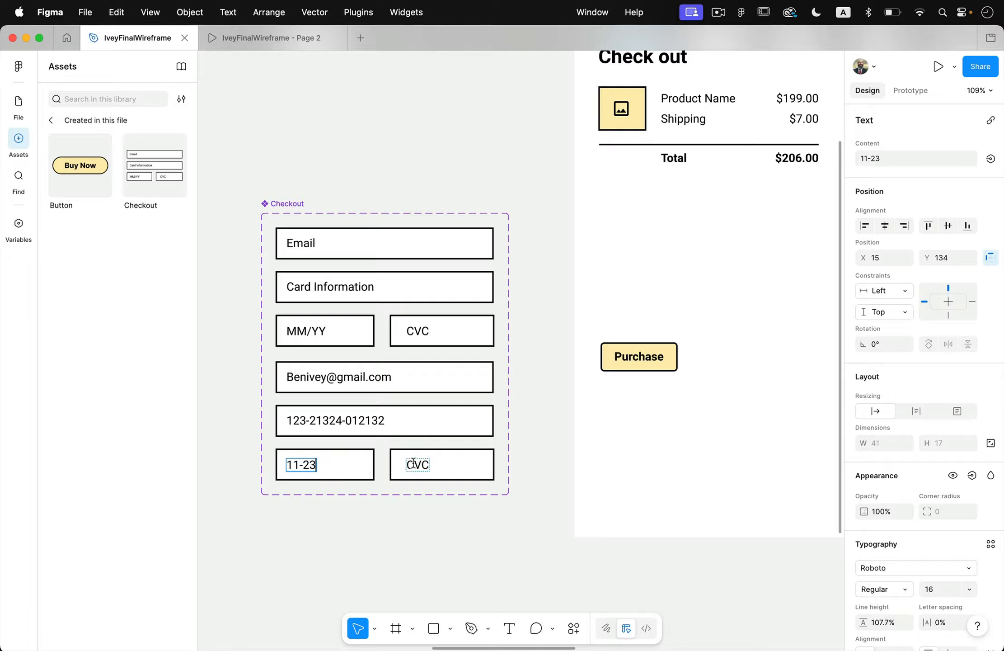
double_click(414, 463)
text(98780)
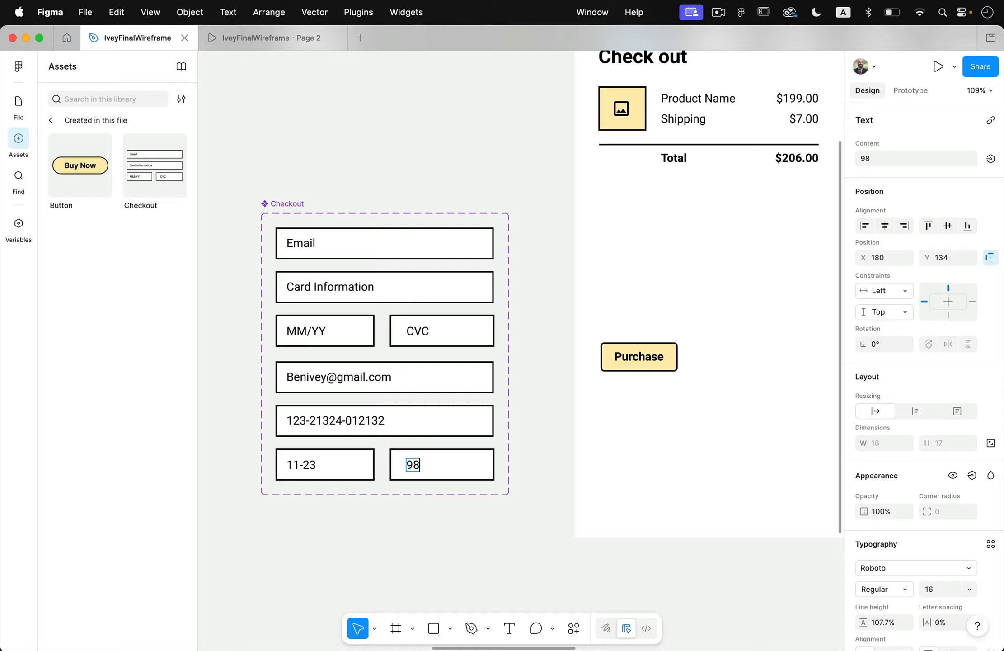
key(Escape)
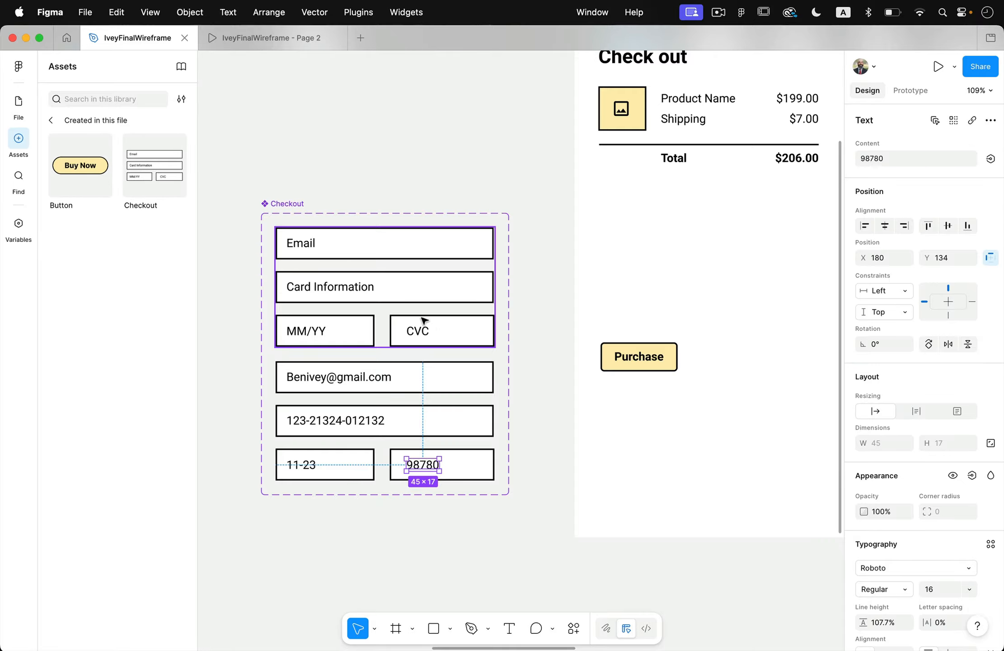
Link the Checkout component's first variant to Variant2 with an on-tap, instant Change to interaction.
click(908, 91)
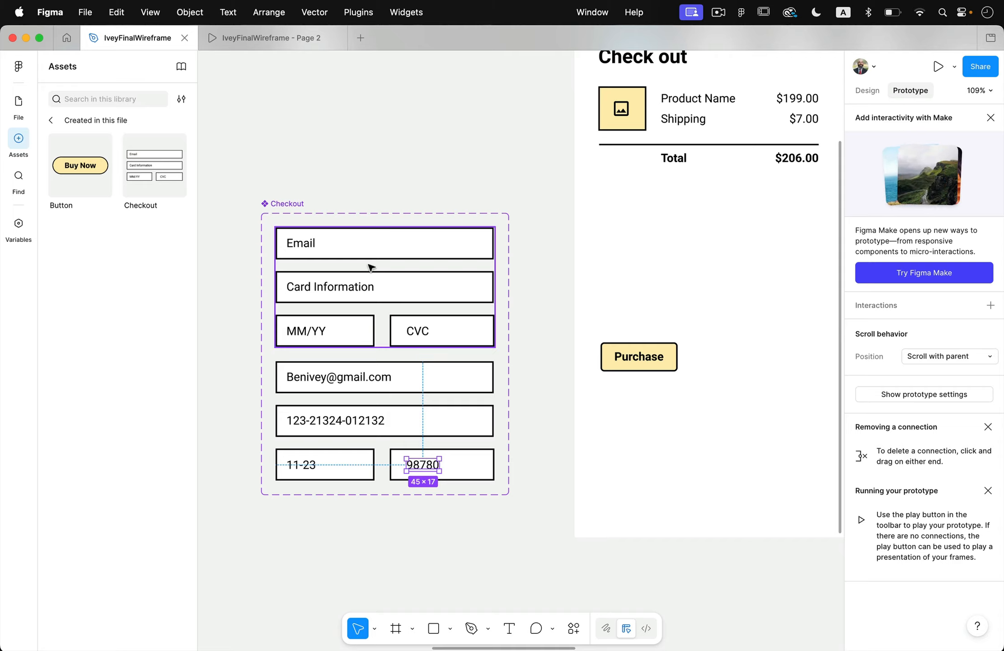
click(385, 340)
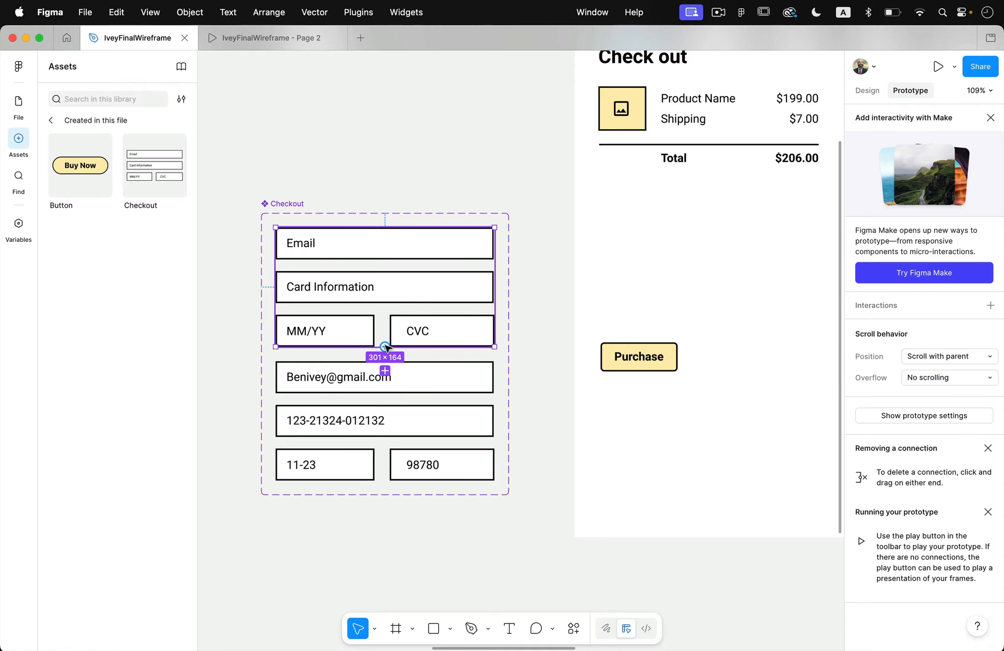
drag(385, 347, 406, 392)
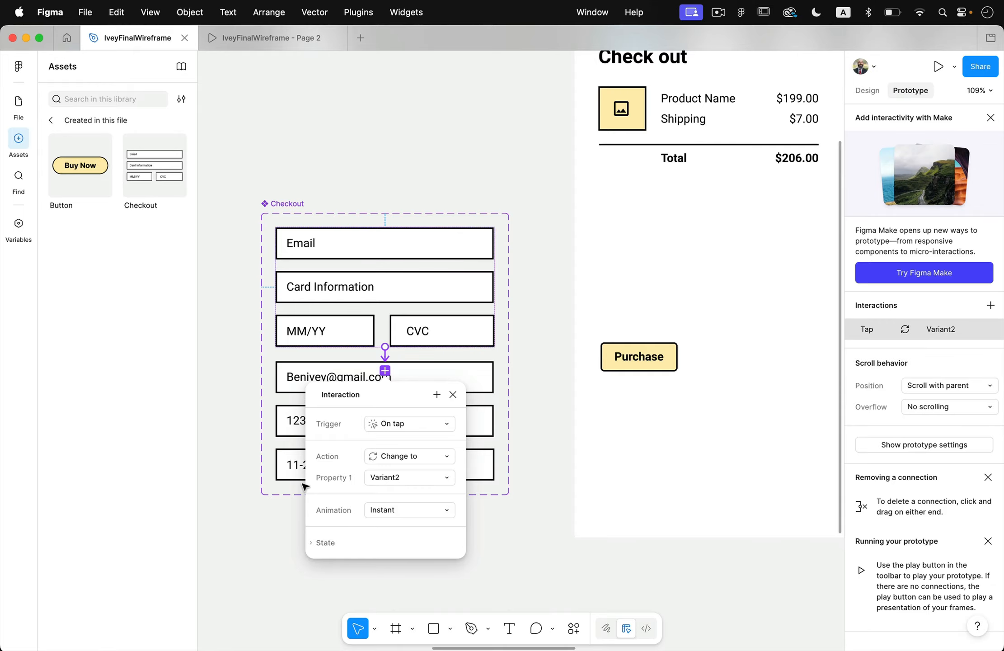
click(243, 461)
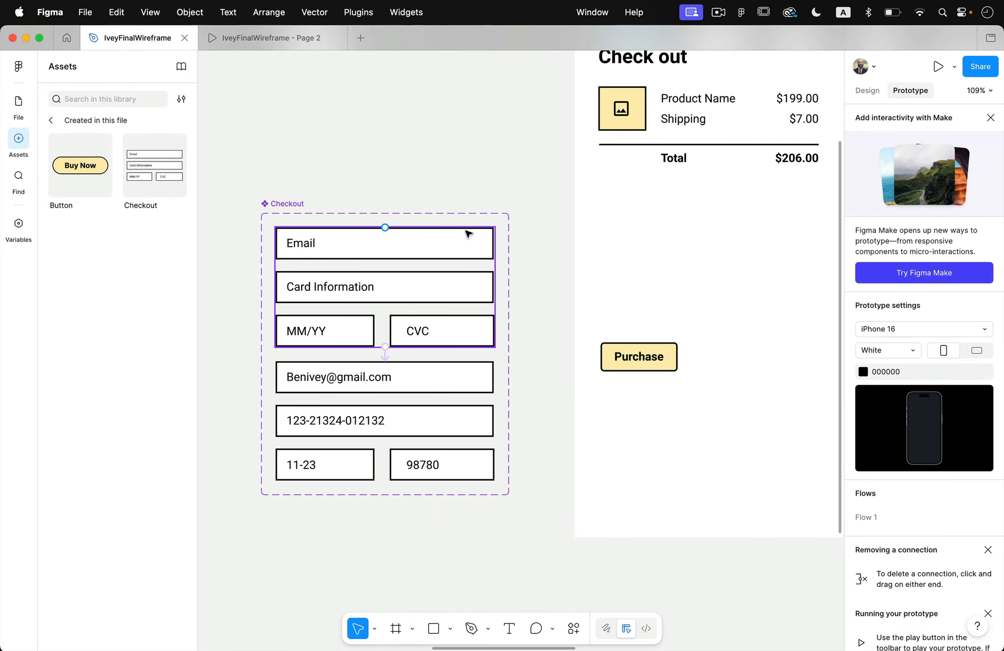
Place an instance of the Checkout component in the Checkout frame, between the order total and the Purchase button.
scroll(469, 234, down, 3)
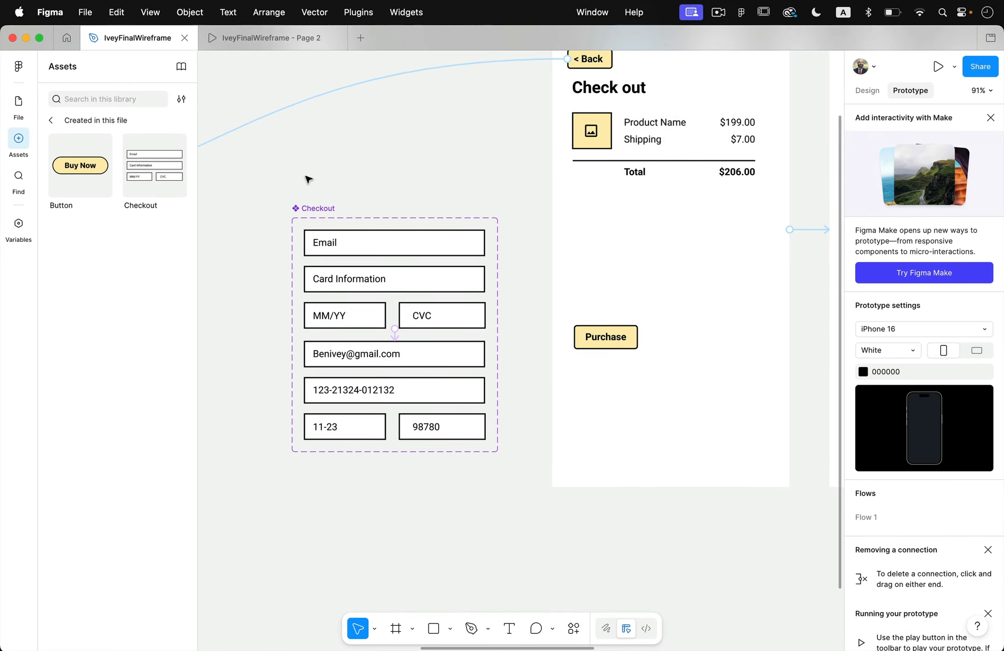
scroll(308, 180, right, 2)
drag(150, 165, 623, 270)
scroll(623, 271, right, 5)
scroll(623, 271, up, 3)
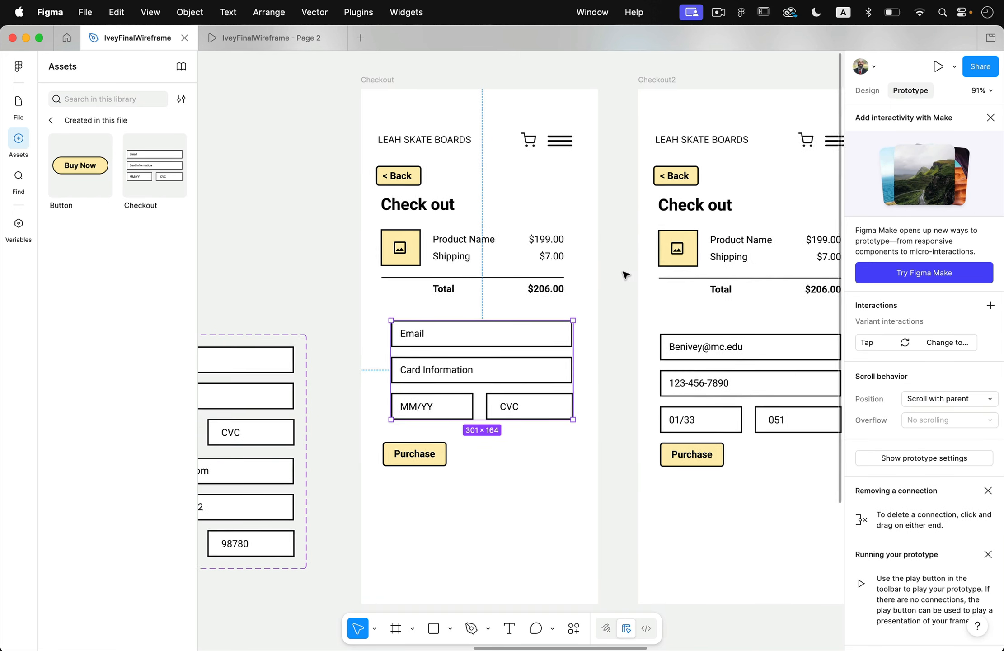
scroll(625, 274, up, 1)
scroll(625, 274, right, 1)
Try the Buy Now button in the already open prototype preview and return to the Checkout frame.
click(366, 102)
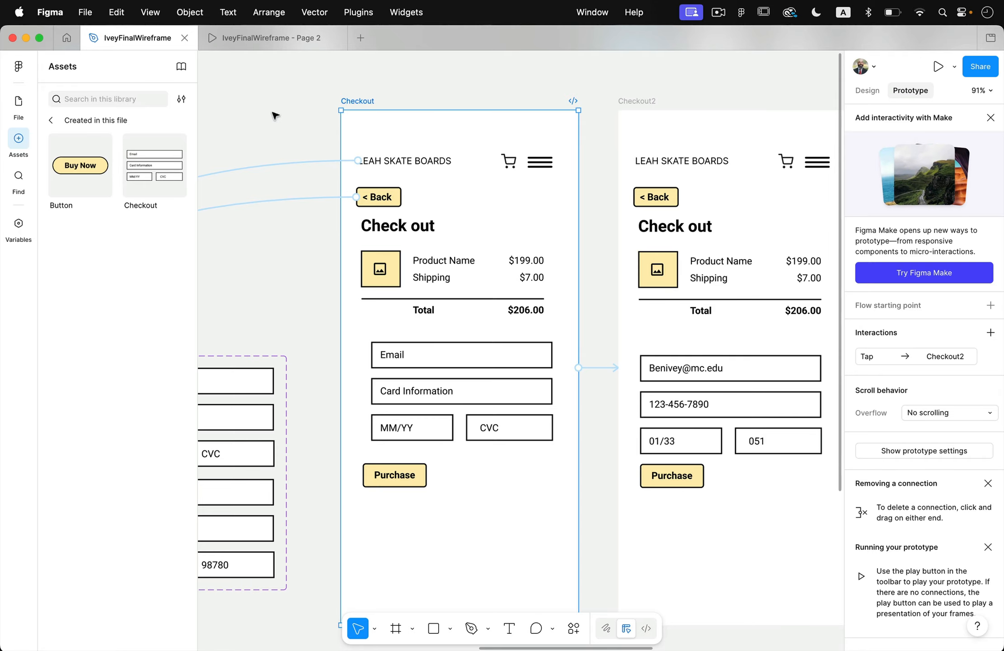
click(269, 40)
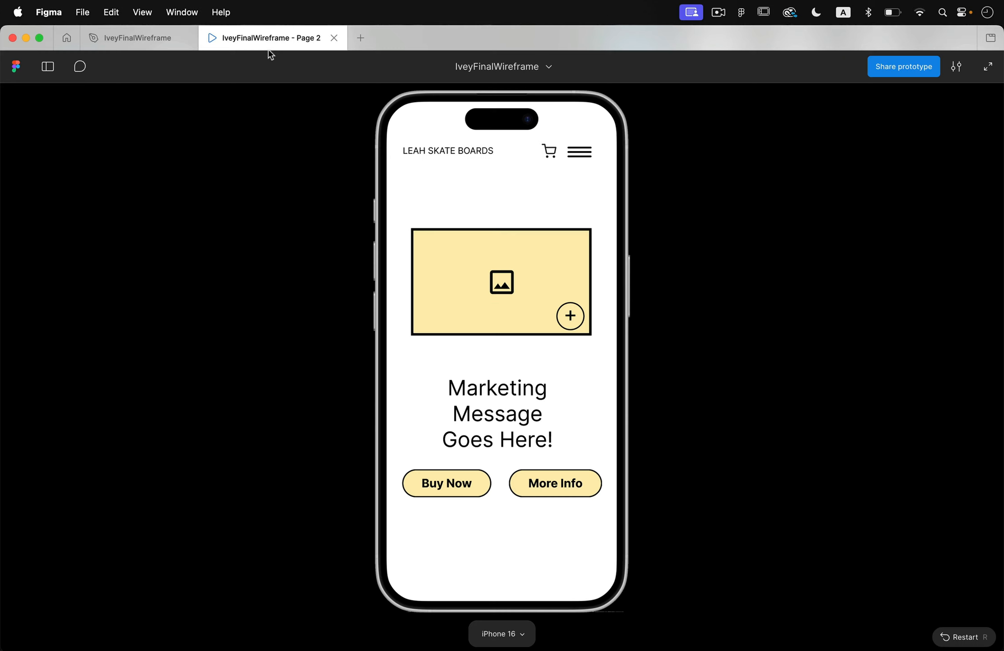
click(457, 486)
click(469, 485)
click(172, 40)
click(368, 101)
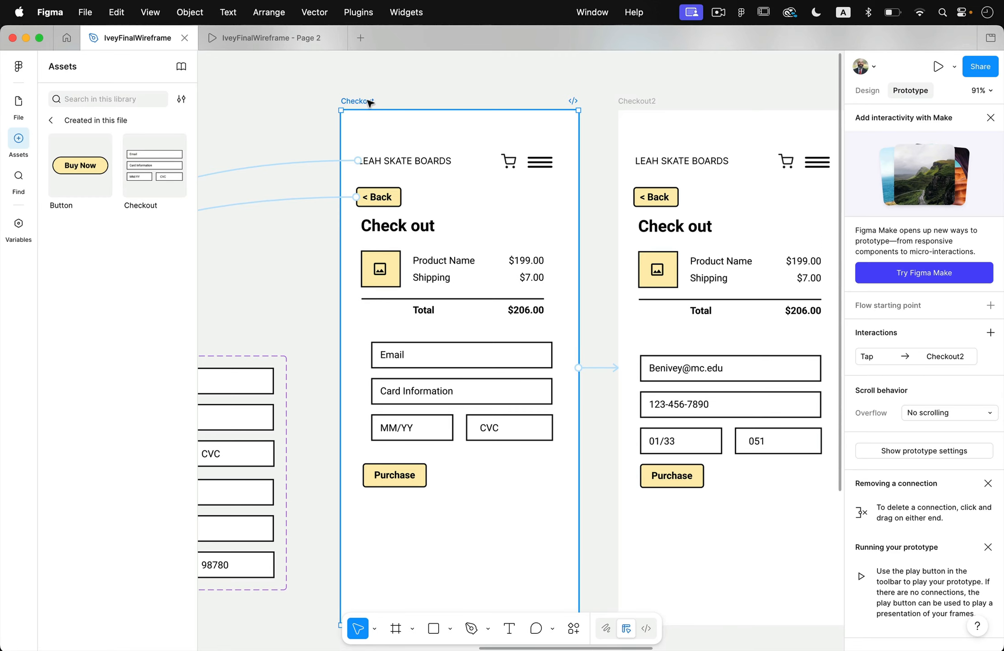
Close the old preview, run the prototype from the Checkout frame and tap the form to test its variant change.
click(335, 37)
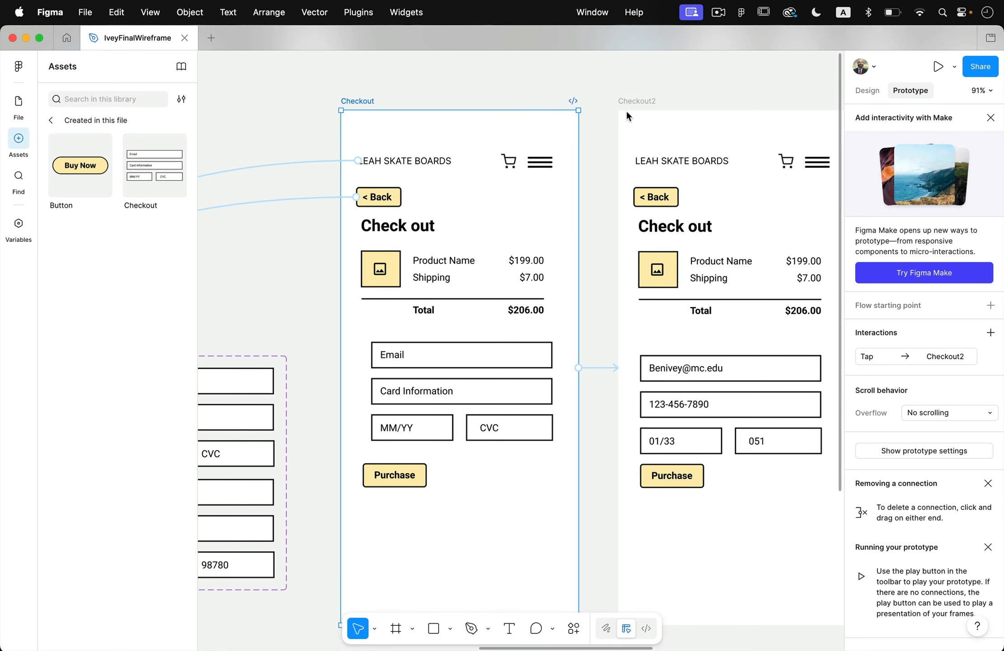
click(938, 67)
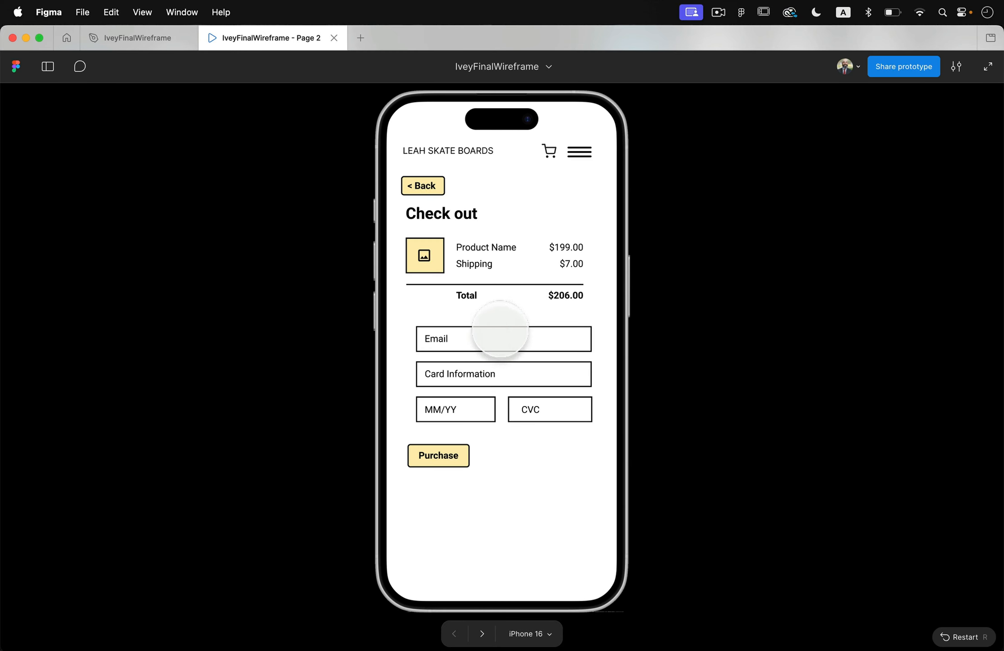
click(495, 331)
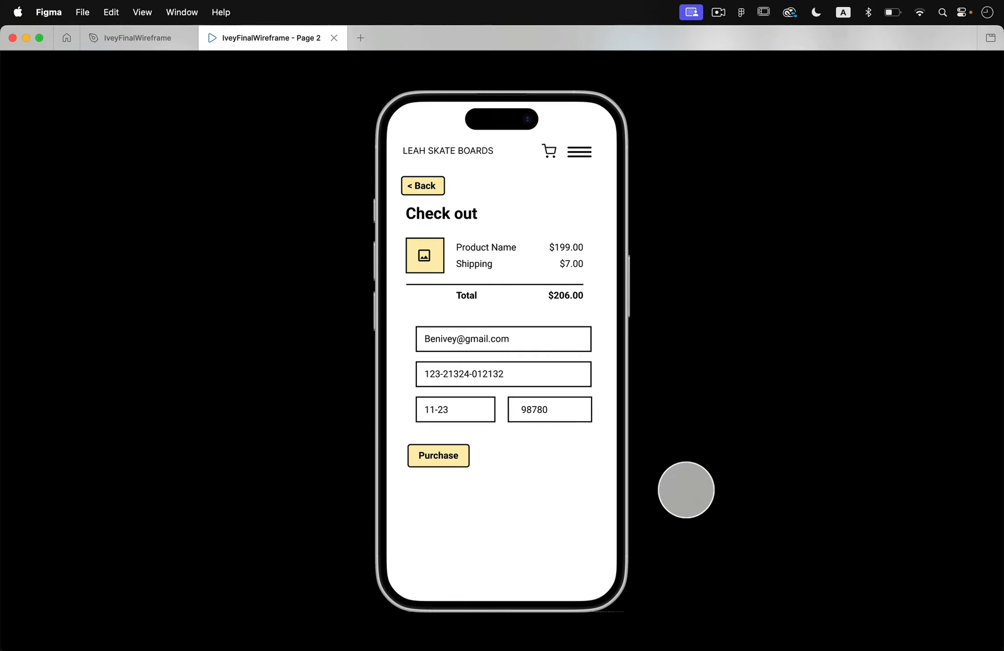
click(108, 38)
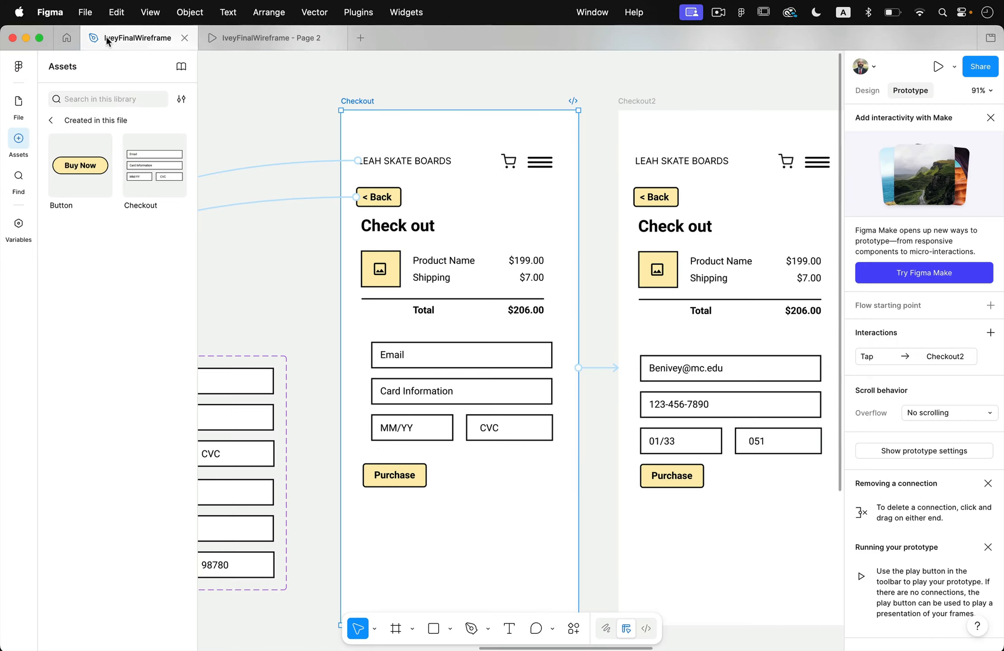
Delete the redundant Checkout2 frame from the wireframe.
scroll(514, 484, down, 3)
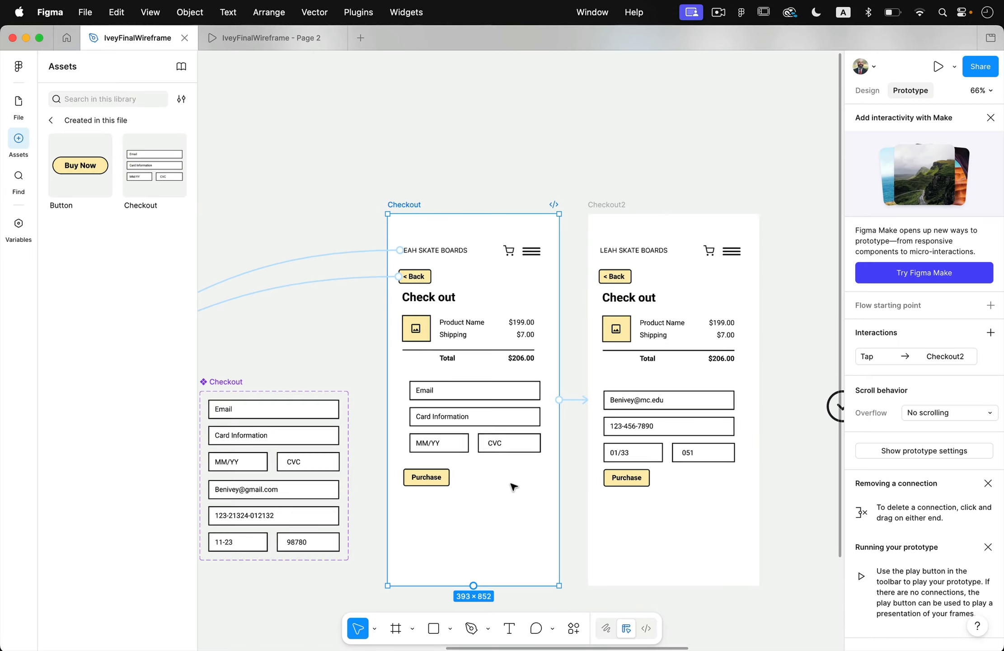
scroll(320, 467, down, 5)
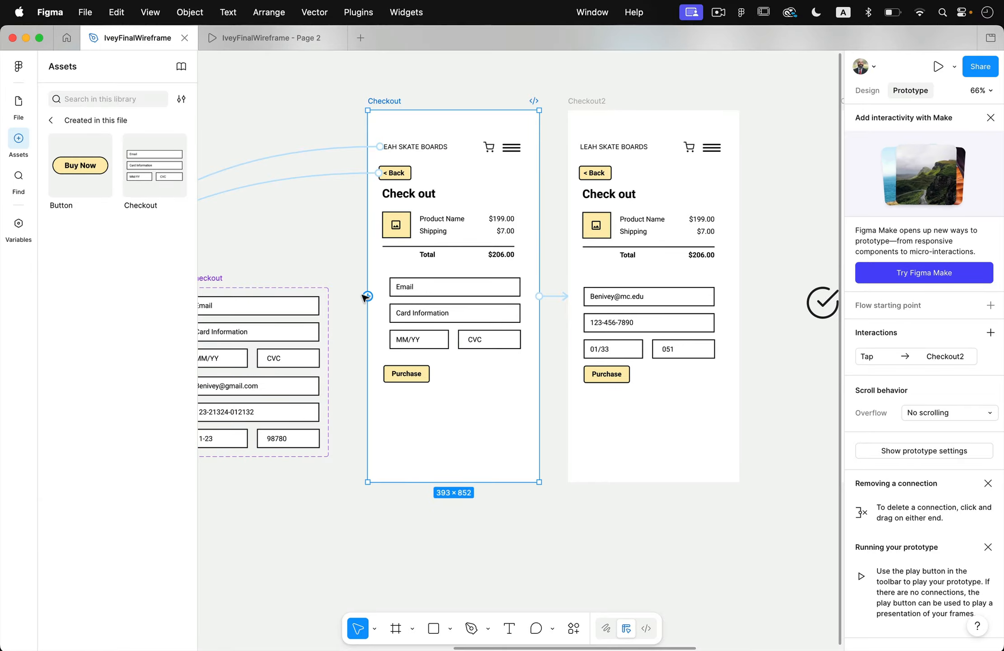
click(603, 98)
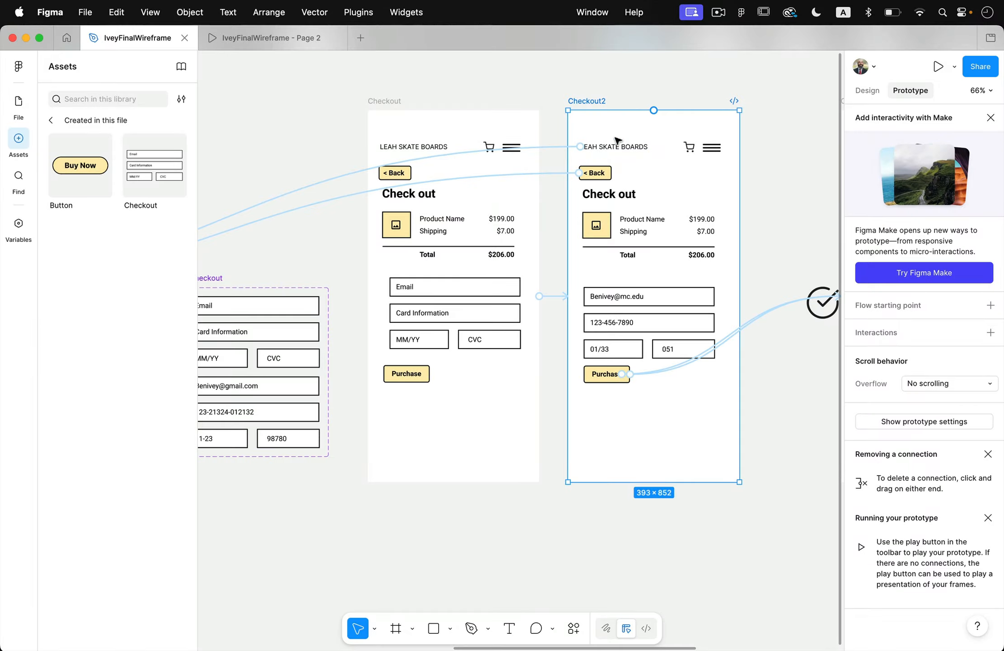
key(Delete)
scroll(554, 427, left, 2)
scroll(554, 426, down, 1)
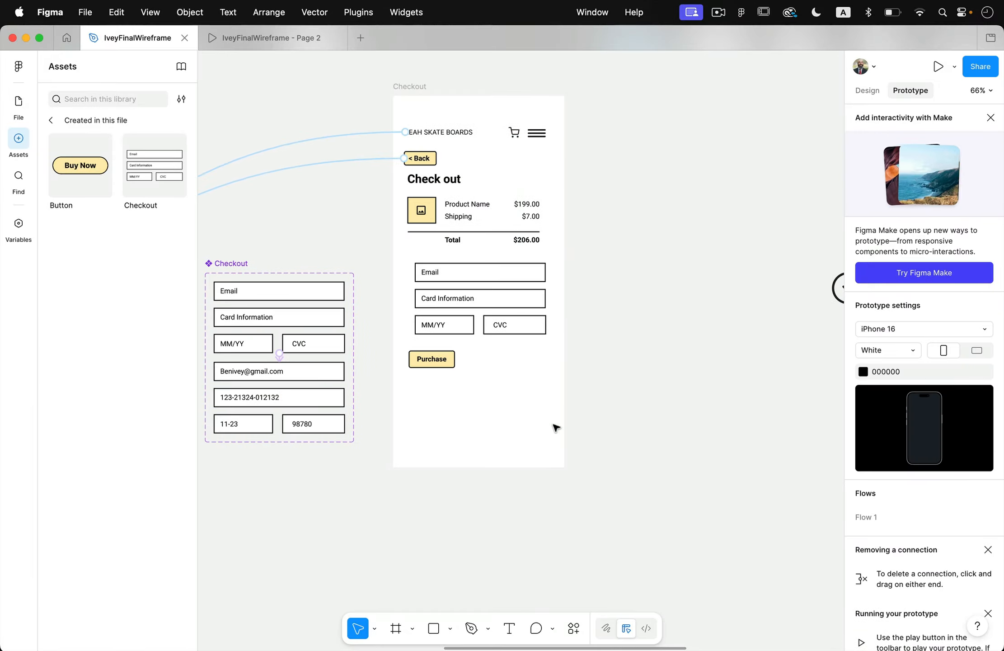
Examine the Confirmation and Confirmation2 frames and how they connect to the rest of the flow.
scroll(453, 375, right, 20)
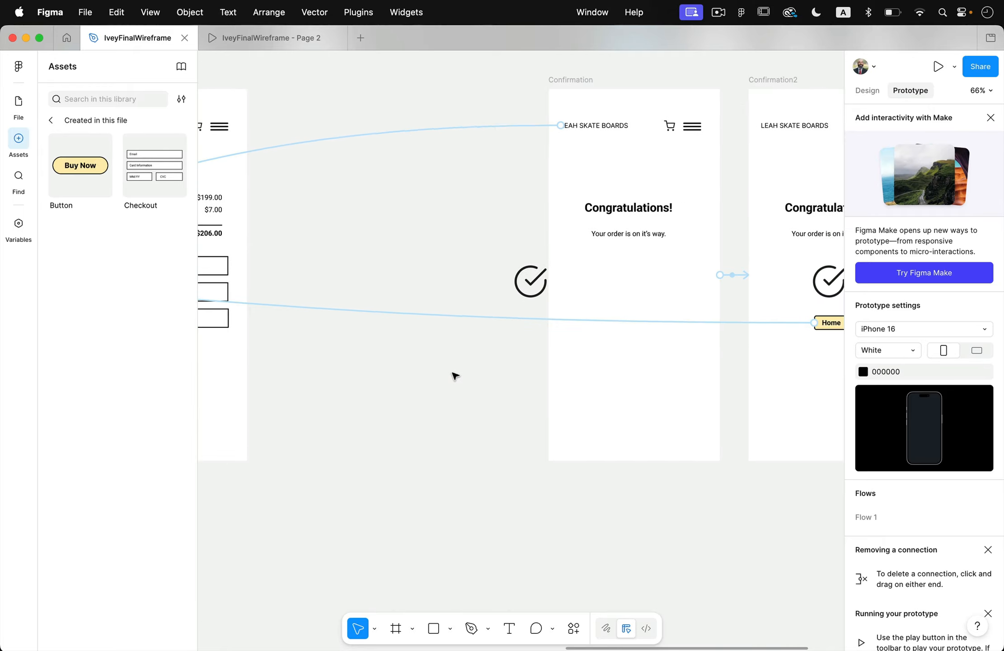
scroll(454, 374, up, 2)
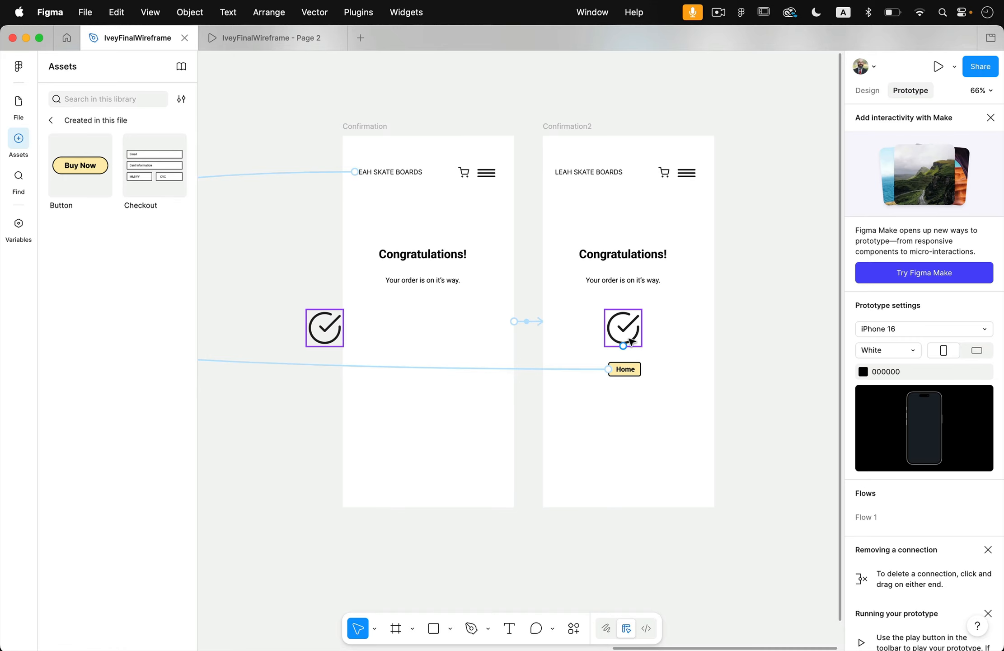
scroll(632, 341, down, 5)
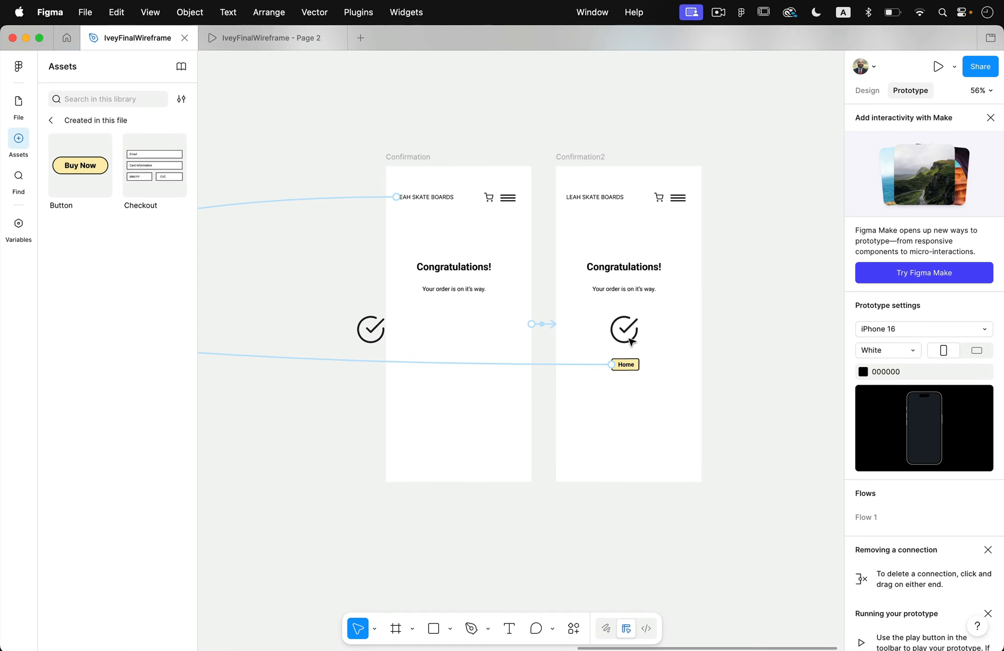
scroll(632, 342, right, 5)
scroll(631, 342, down, 3)
scroll(631, 342, right, 3)
scroll(631, 342, up, 2)
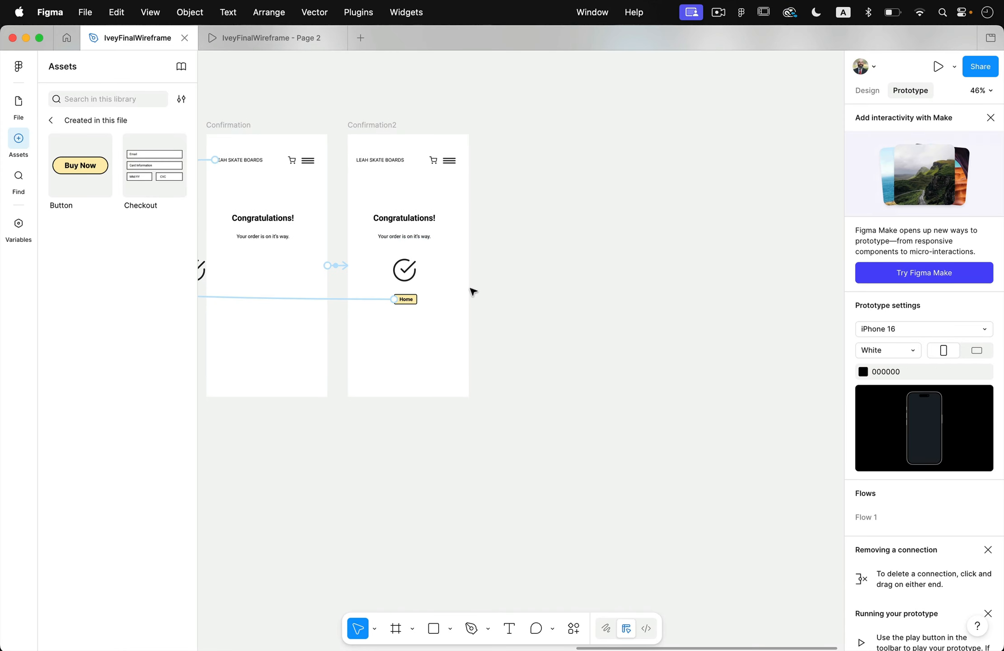
scroll(485, 307, left, 7)
scroll(484, 303, up, 1)
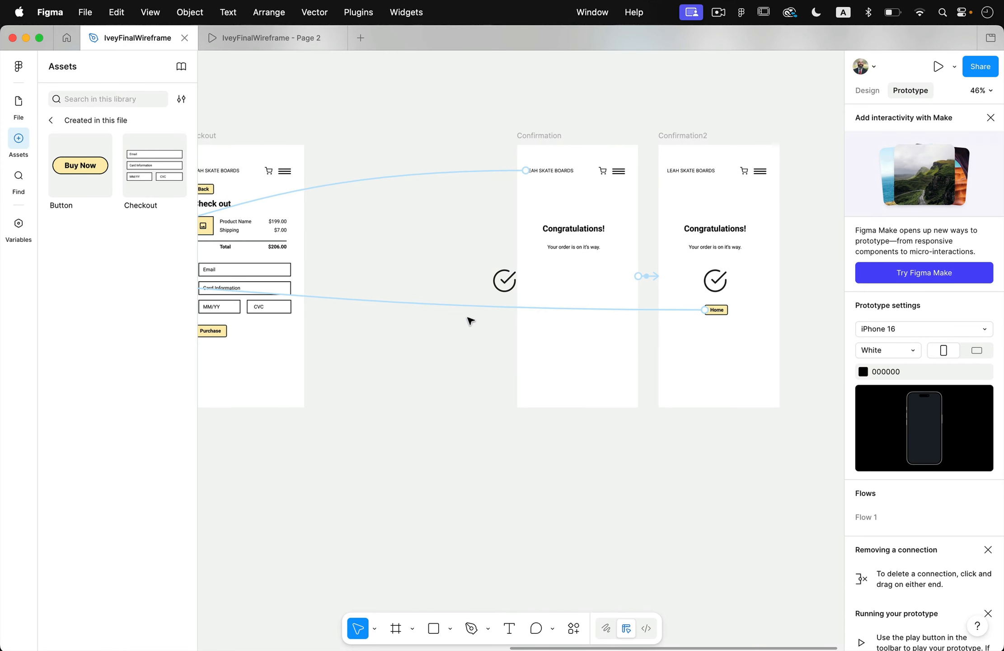
Draw a new frame of about 338 × 394 between the Checkout and Confirmation frames.
click(866, 92)
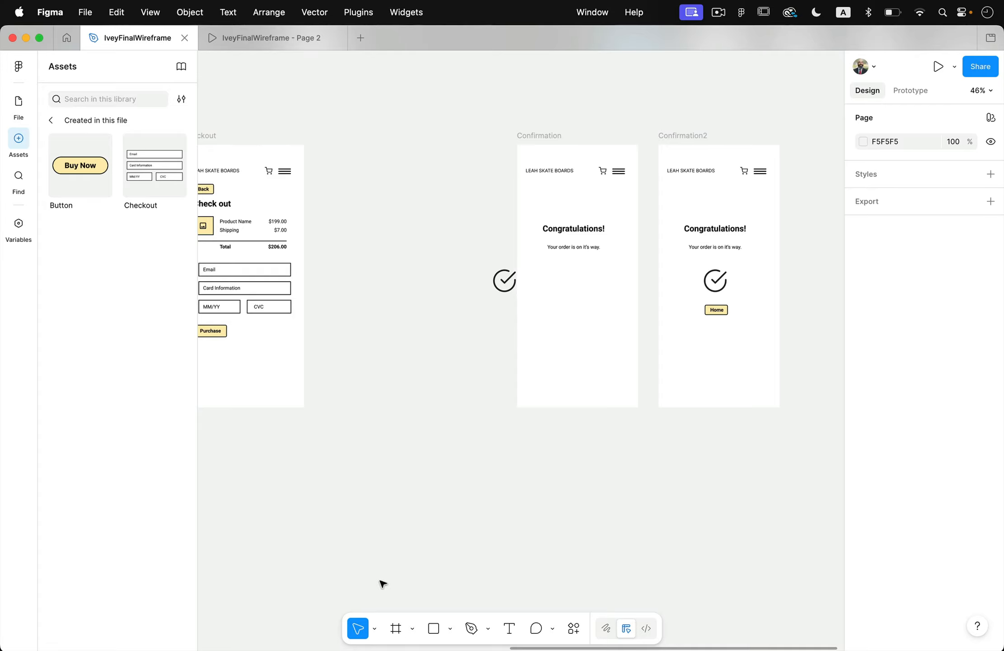
click(395, 629)
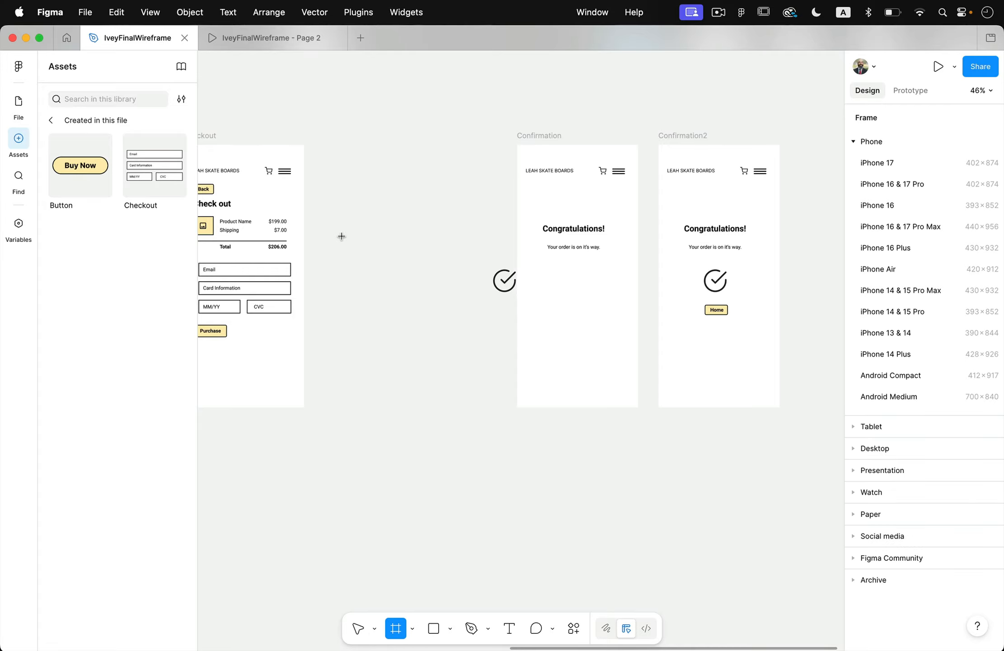
mouse_move(341, 222)
mouse_down()
mouse_move(412, 354)
mouse_move(432, 340)
mouse_move(444, 346)
mouse_up()
scroll(447, 349, left, 2)
scroll(447, 349, up, 1)
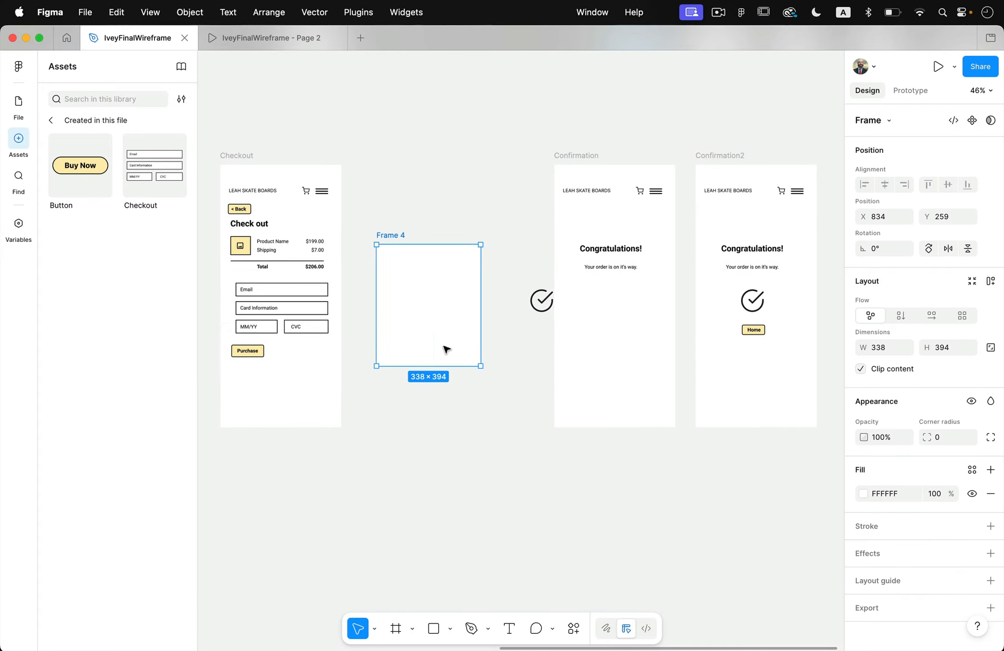
Move the Congratulations heading, order message, check icon and Home button from Confirmation2 into the new frame.
scroll(447, 349, down, 2)
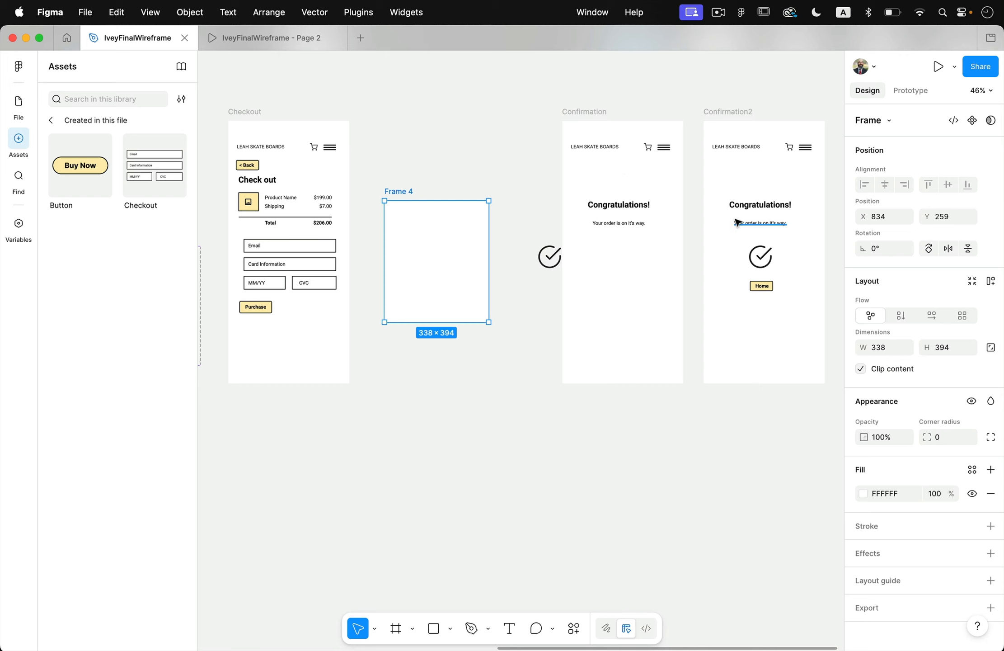
drag(740, 196, 438, 274)
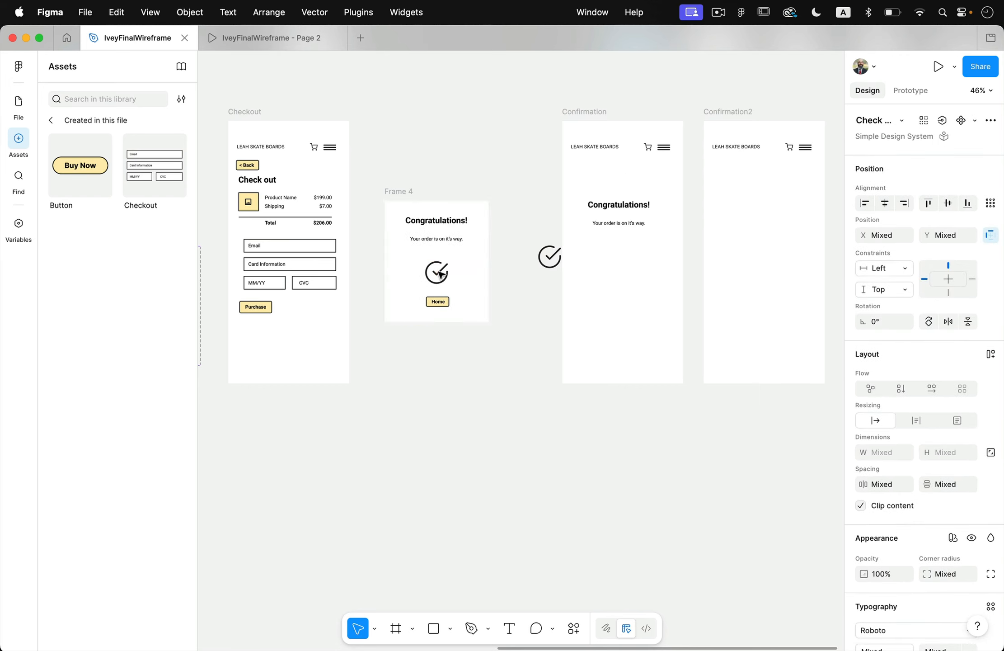
click(513, 371)
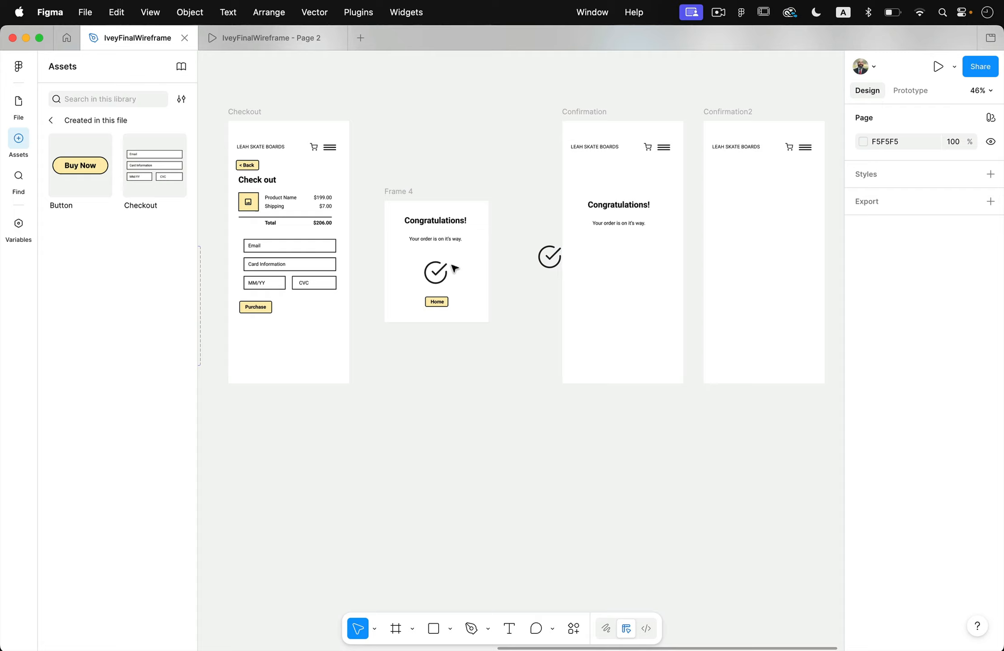
Fill the new confirmation frame with the page's light yellow, FFEEB3.
click(400, 193)
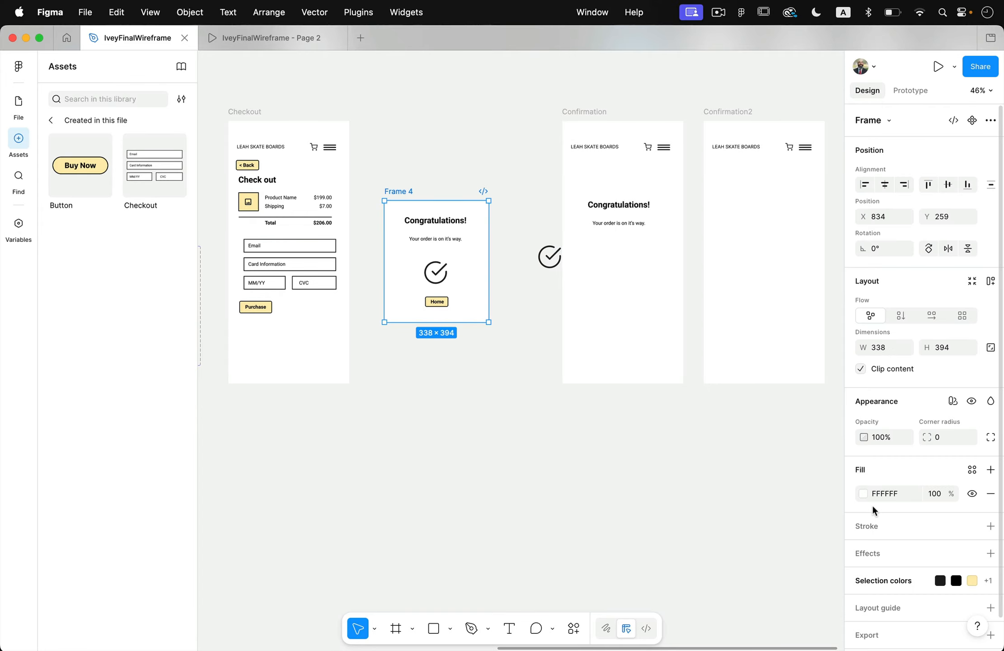
click(863, 493)
click(734, 625)
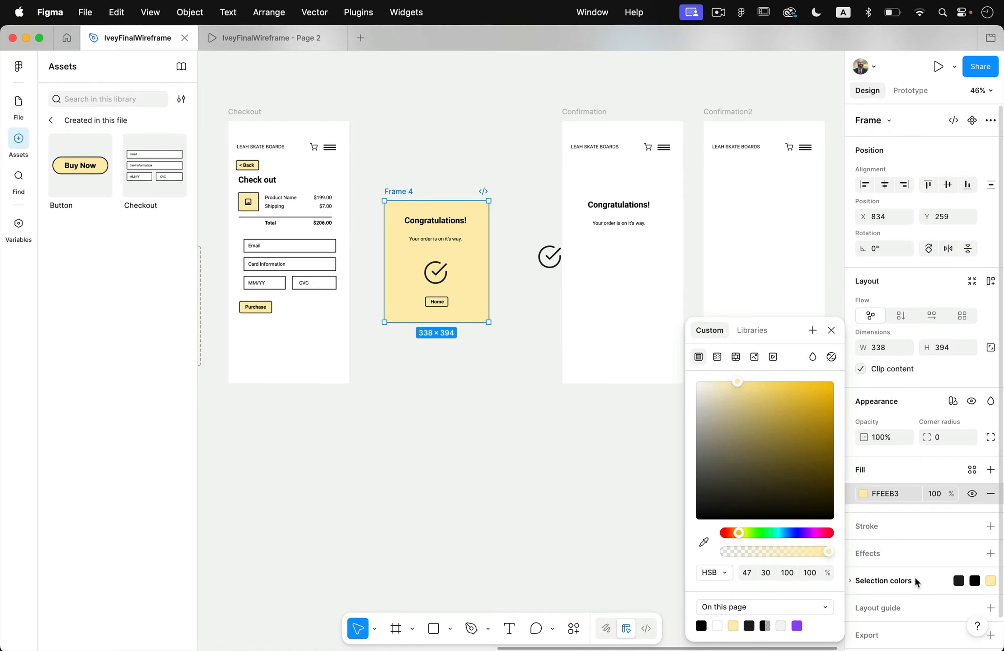
Give the confirmation frame a black stroke of weight 8 and a corner radius of 7.
click(991, 525)
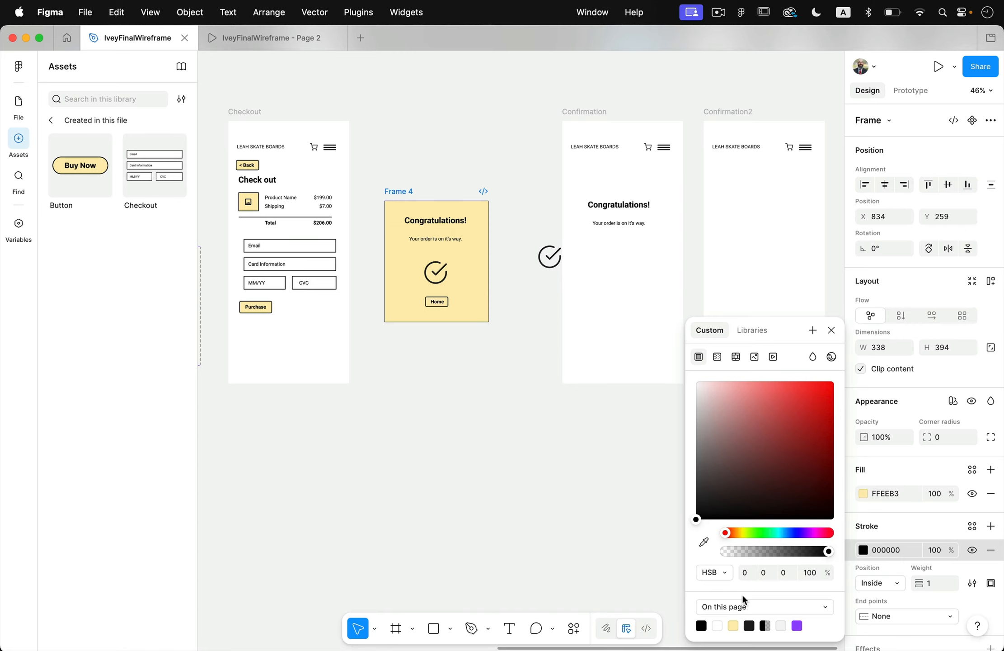
click(919, 519)
mouse_move(925, 583)
mouse_down()
mouse_move(935, 583)
mouse_move(924, 583)
mouse_up()
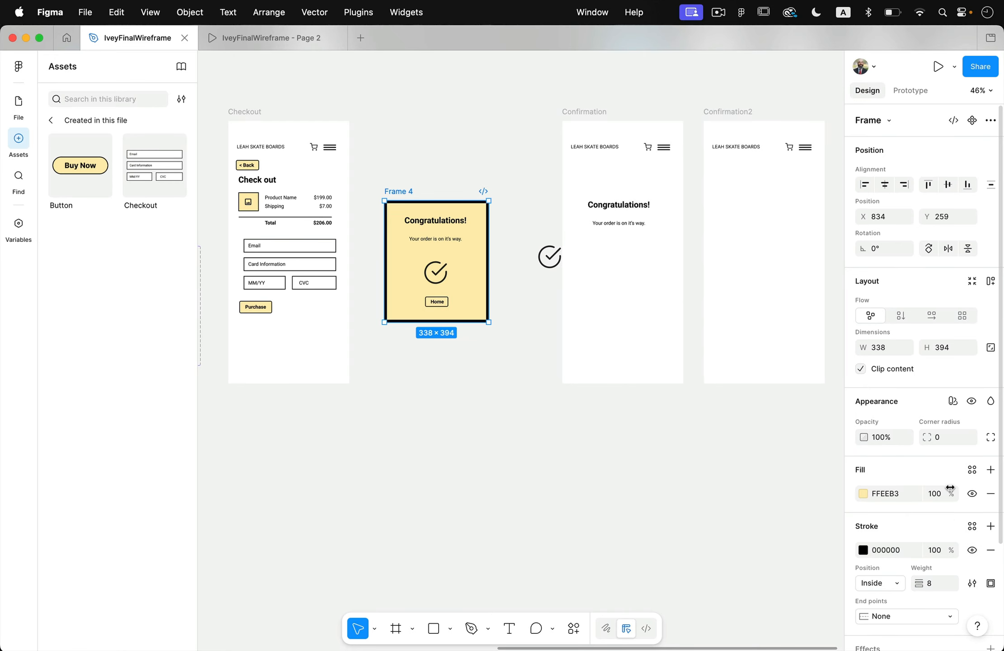
drag(930, 435, 927, 436)
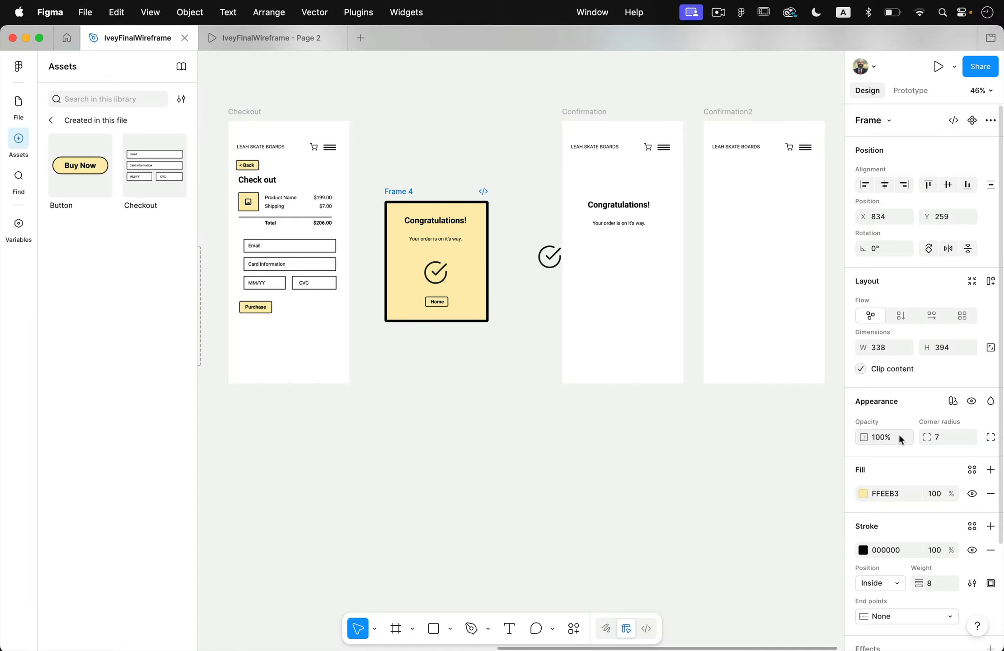
click(543, 366)
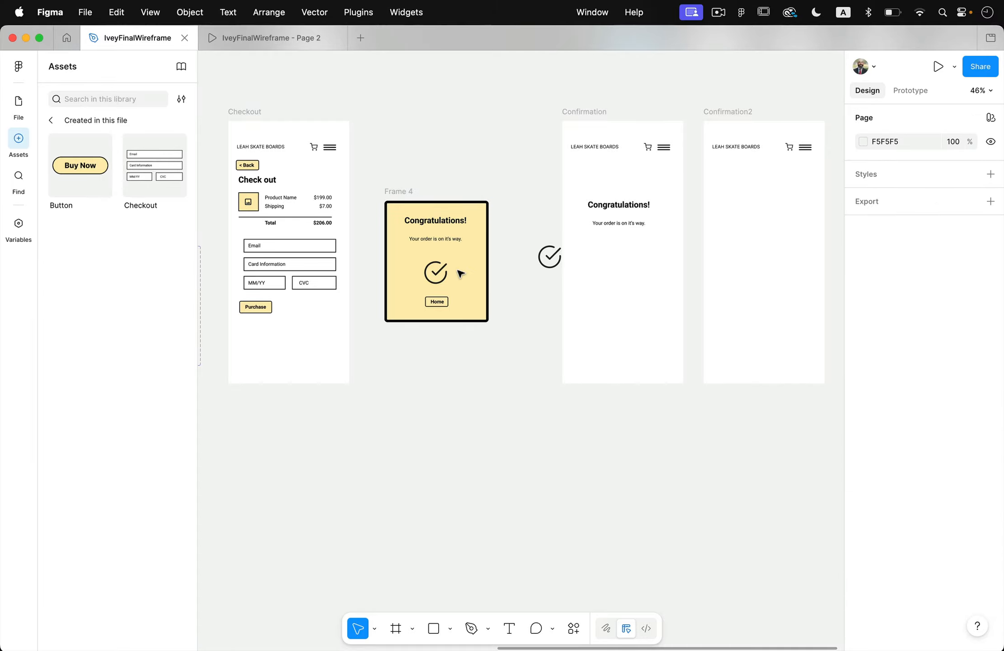
scroll(460, 273, up, 5)
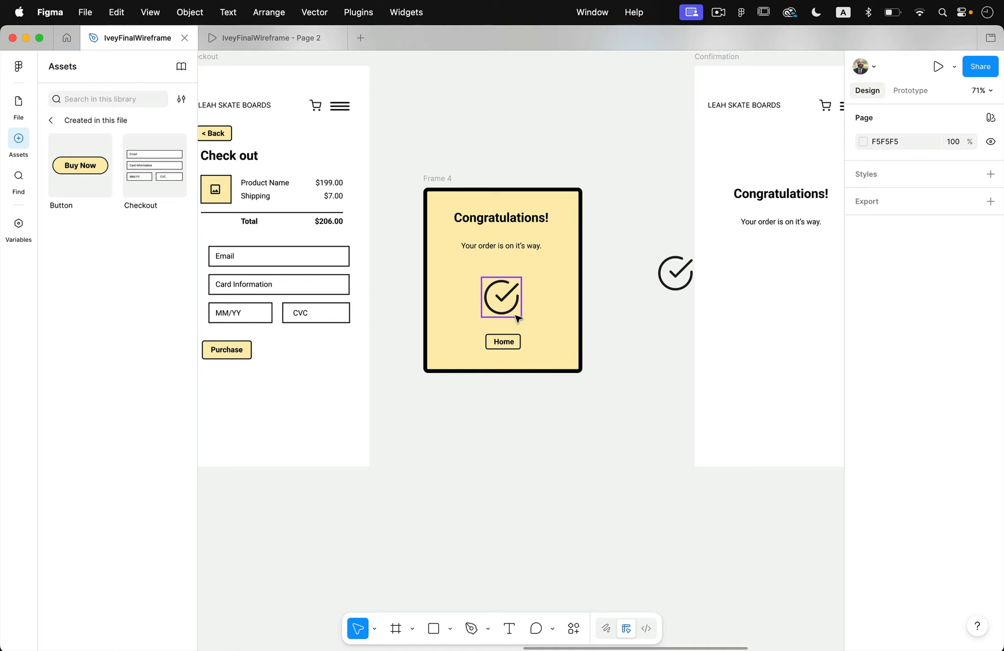
Delete the old Home label and its button outline from the Congratulations card.
click(515, 346)
key(Delete)
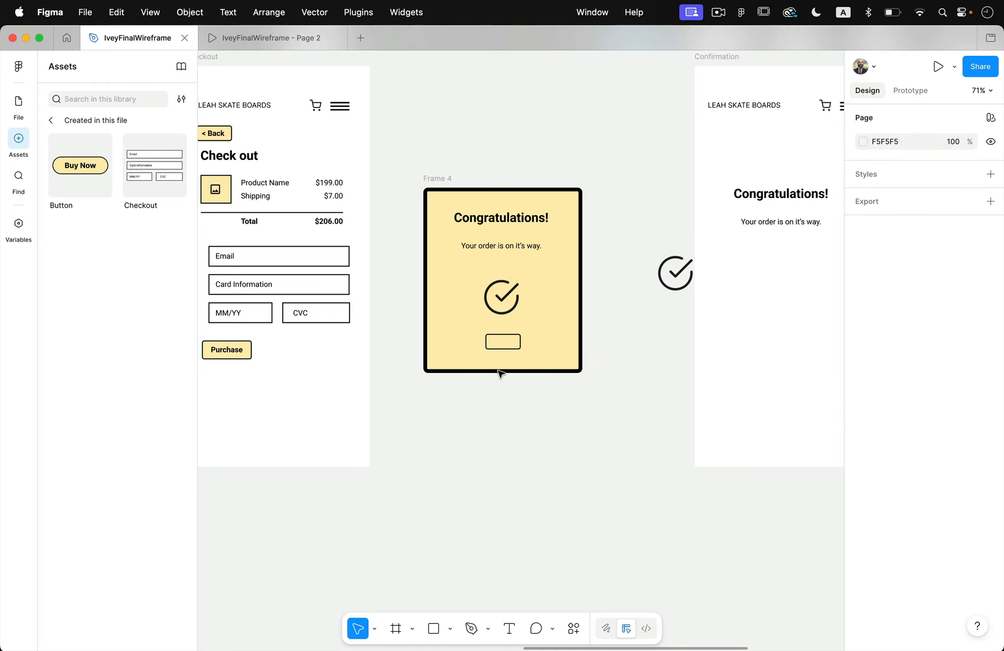
click(505, 351)
key(Delete)
Place an instance of the Button component below the card's check icon and change its label to Home.
scroll(504, 359, down, 5)
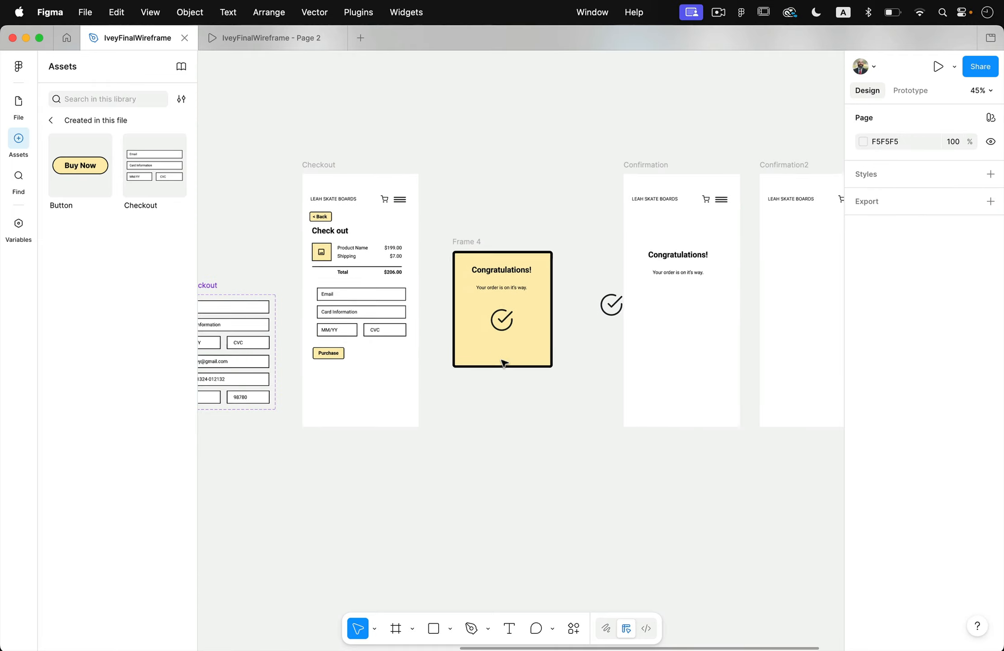
scroll(505, 359, left, 15)
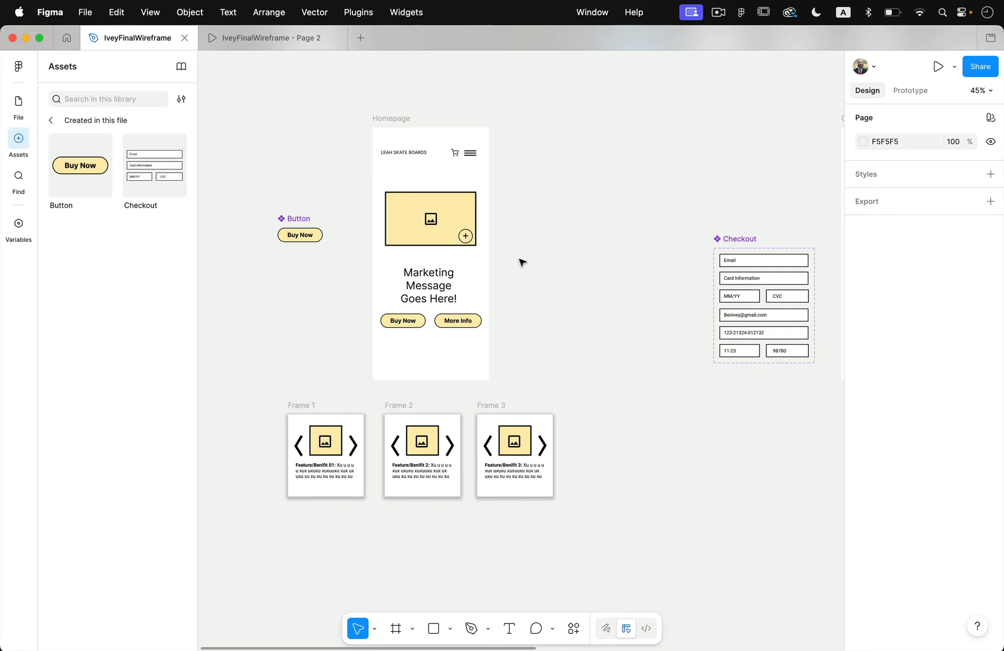
scroll(522, 262, right, 20)
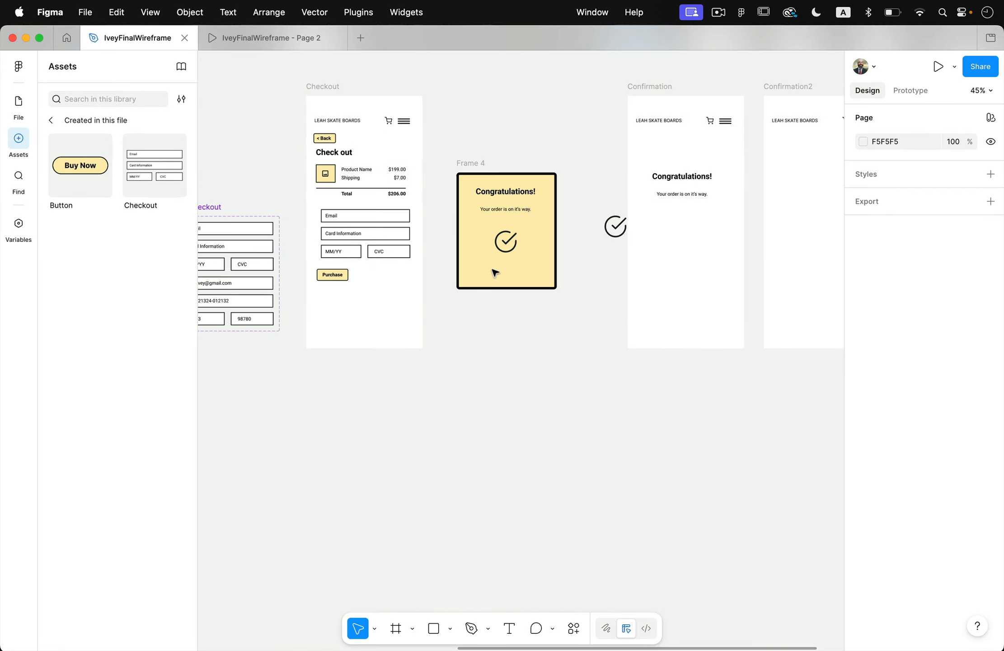
scroll(495, 273, up, 5)
drag(80, 165, 469, 365)
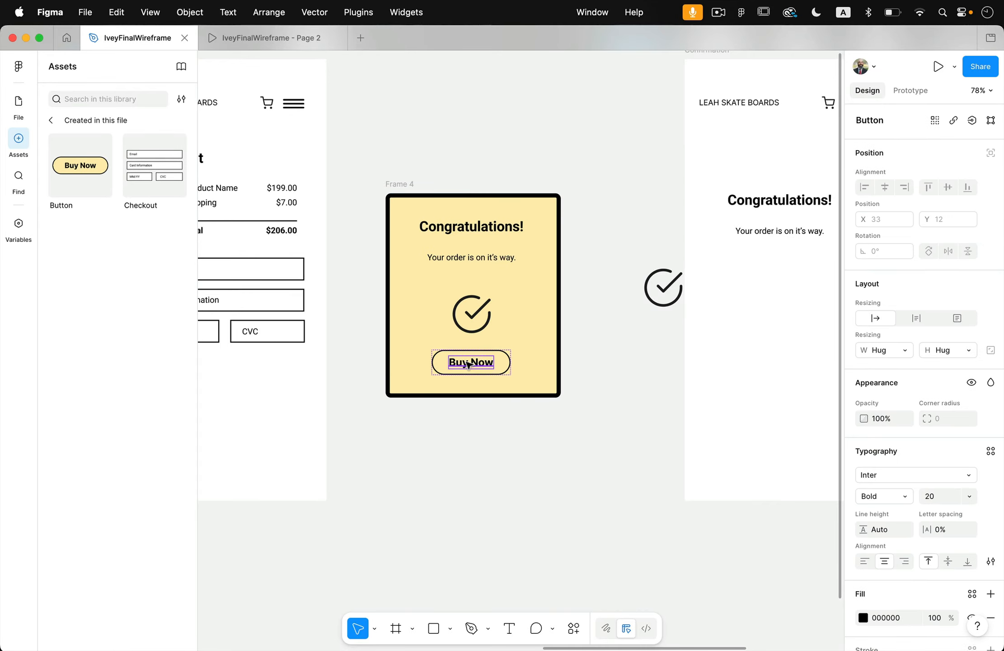
double_click(469, 365)
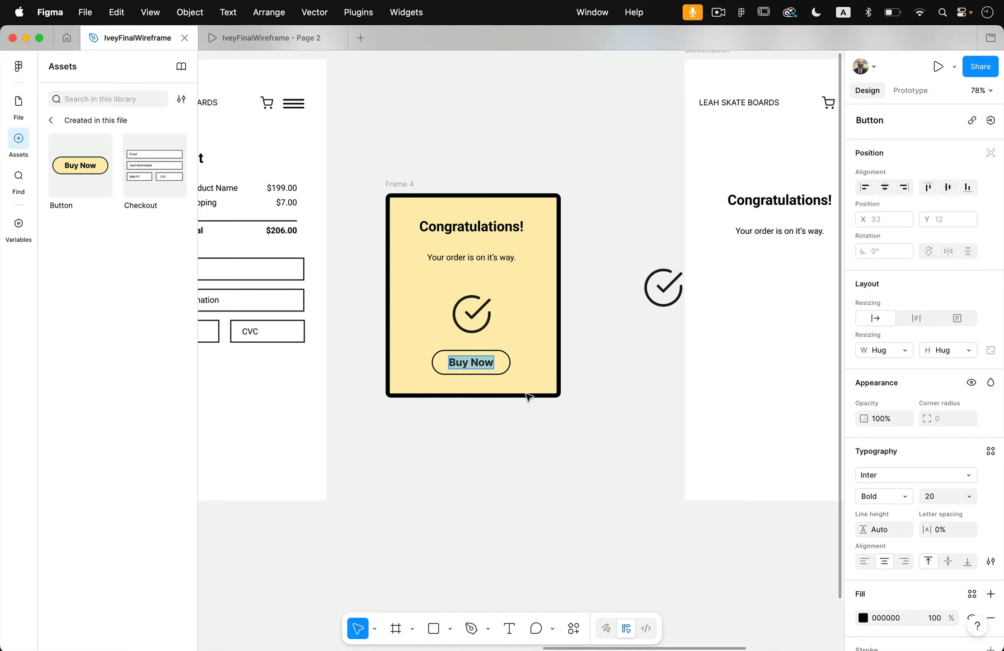
text(Home)
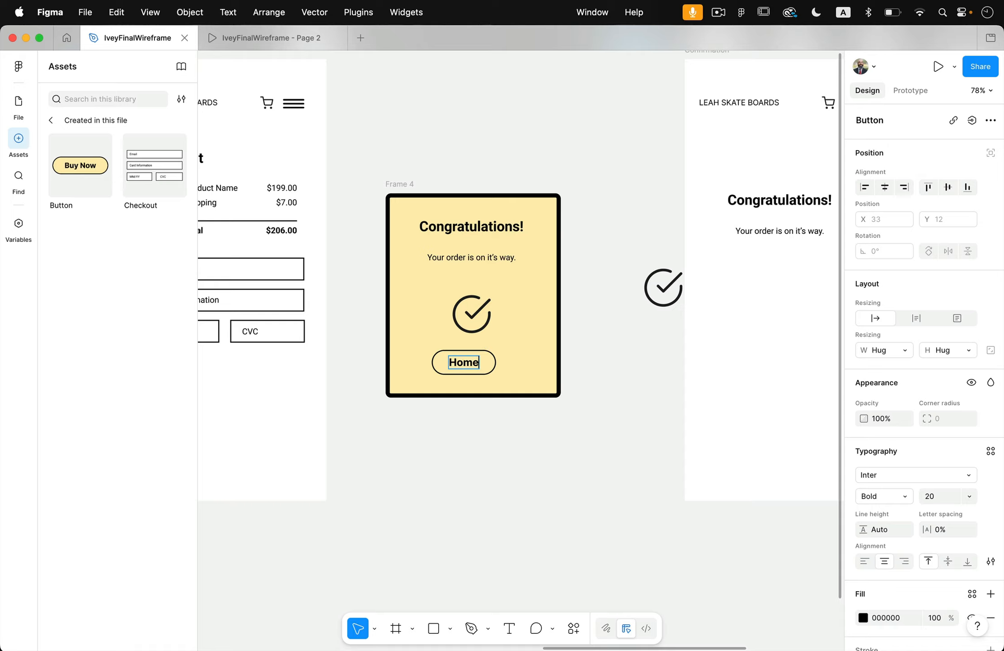
click(497, 413)
Centre the Home button horizontally under the check icon and change its fill to white.
click(490, 363)
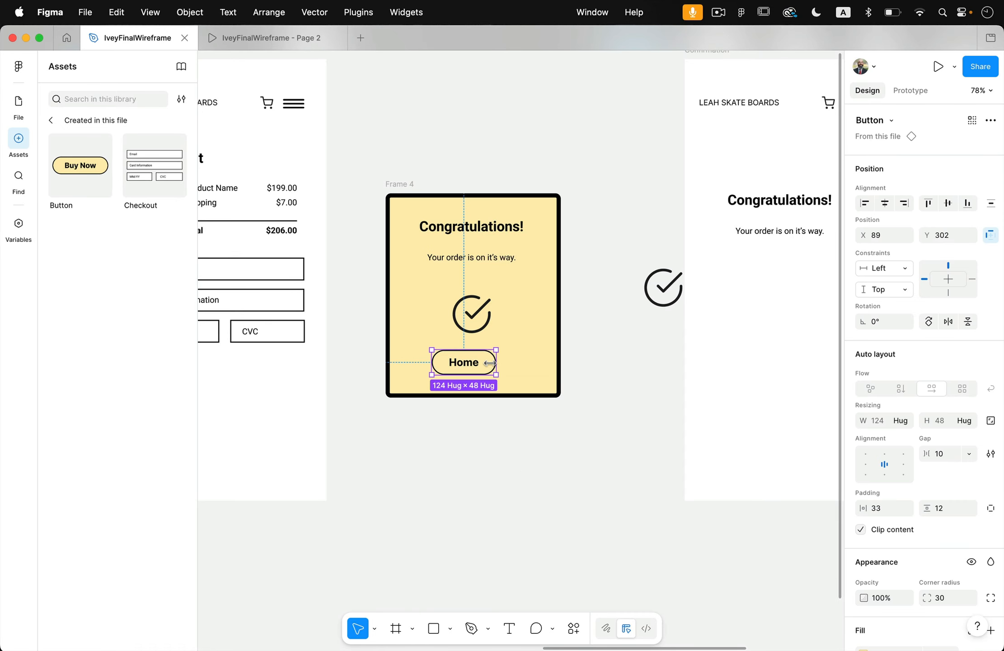
drag(490, 363, 498, 363)
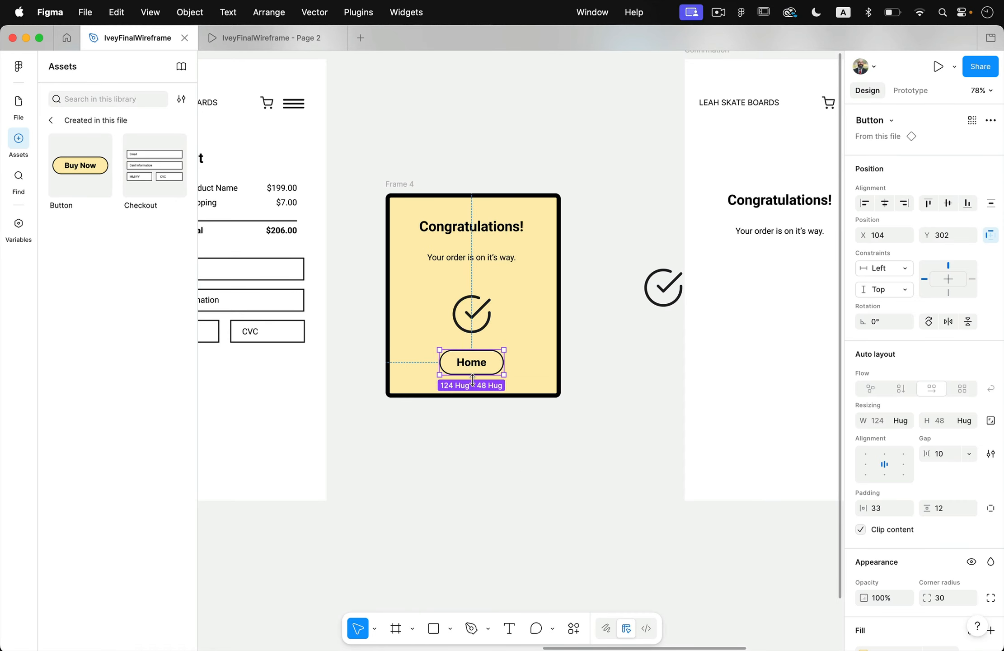
scroll(895, 547, down, 5)
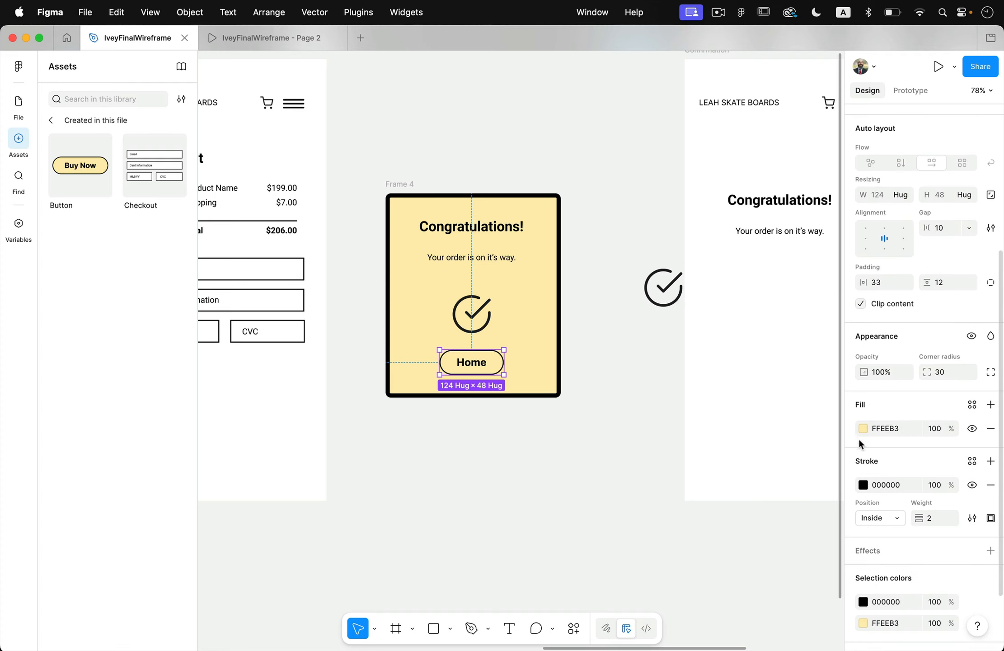
click(863, 429)
click(626, 476)
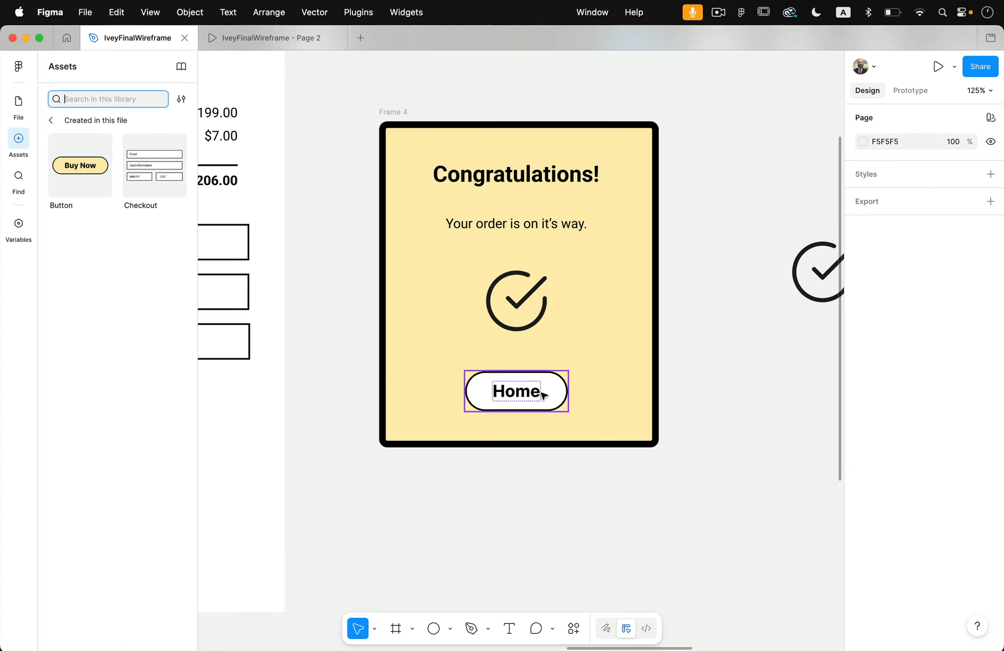
Move the check icon out of the card onto the empty canvas below and place a duplicate directly beneath it.
click(528, 302)
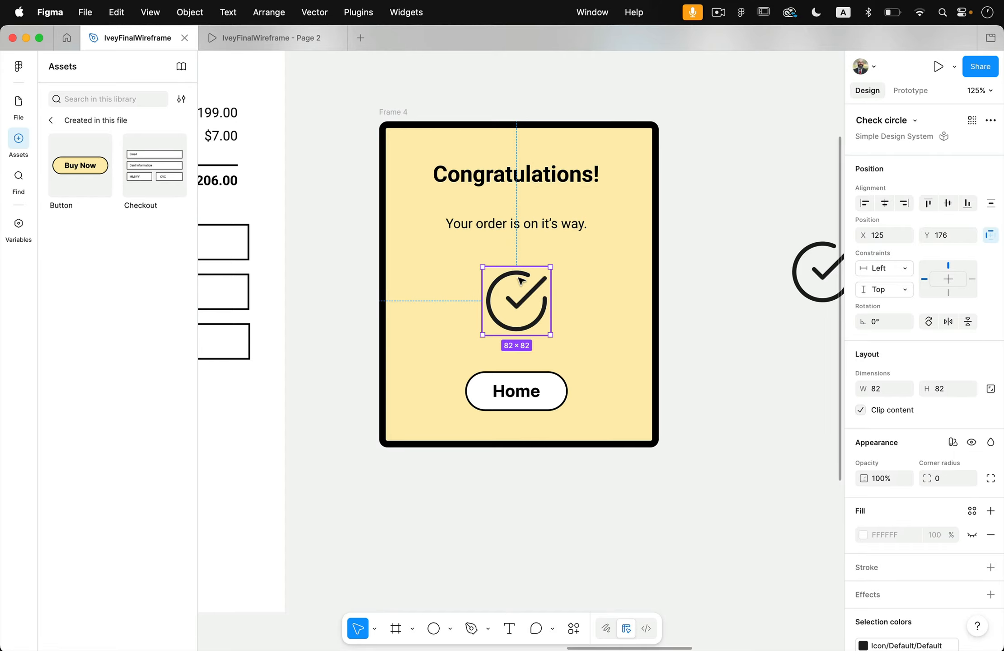
drag(525, 277, 512, 523)
scroll(513, 530, down, 3)
scroll(513, 530, down, 3)
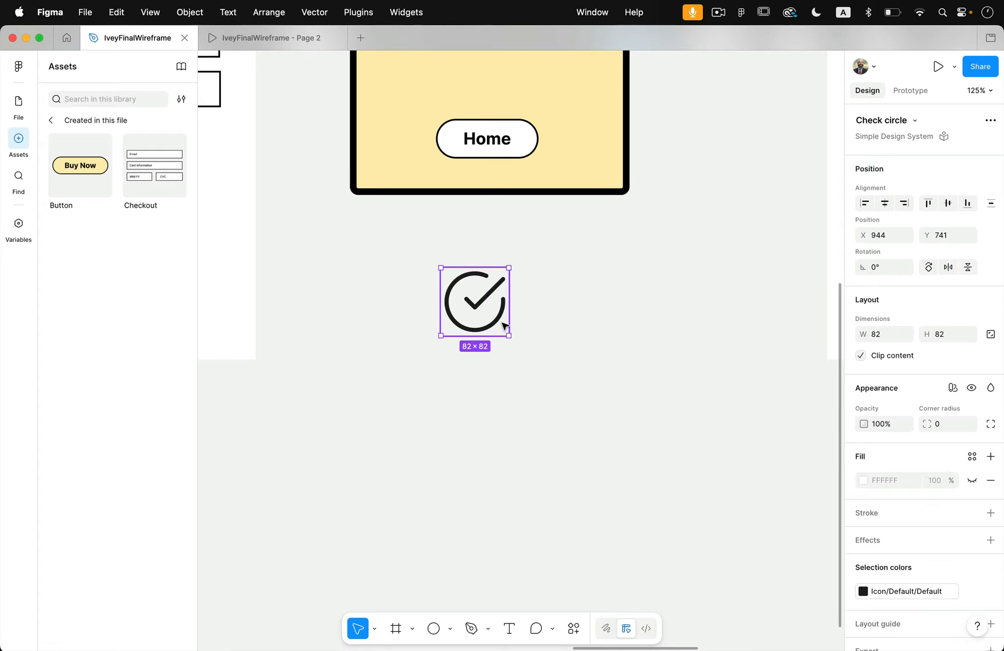
drag(504, 326, 505, 425)
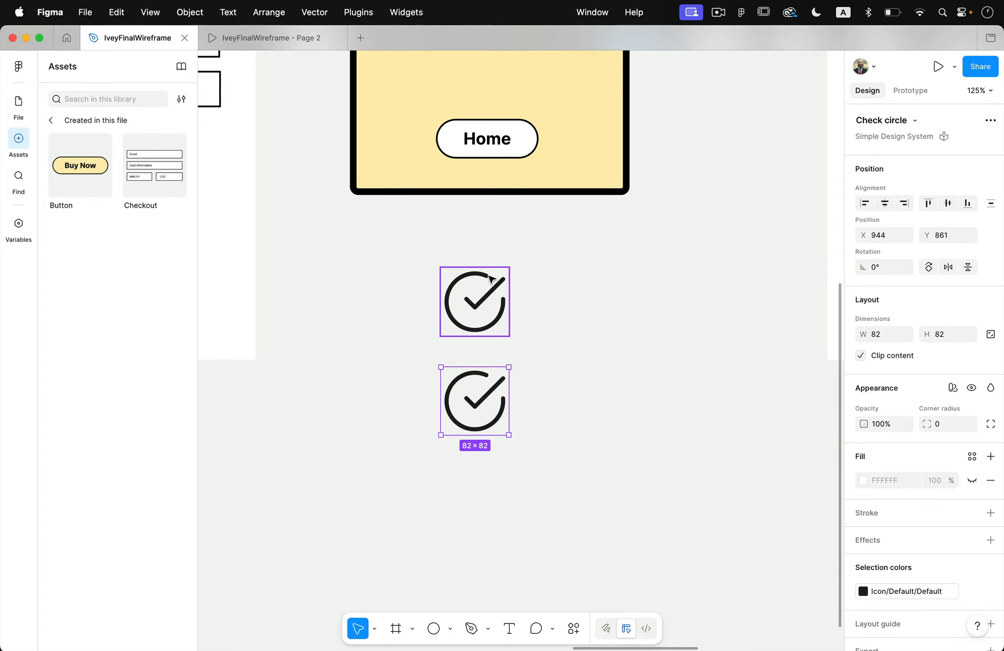
click(581, 366)
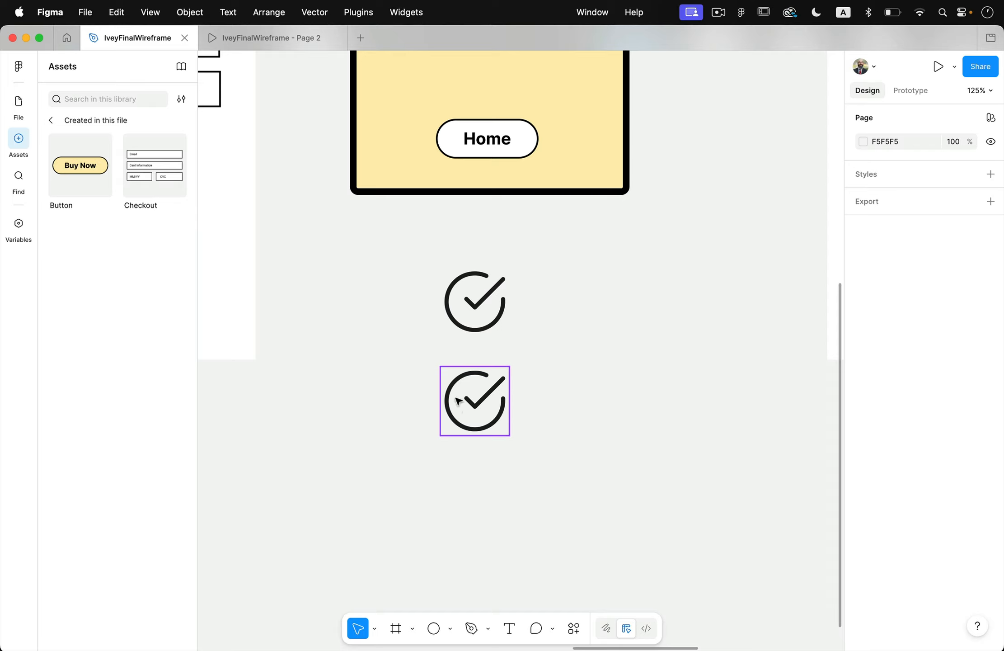
Wrap each of the two check icons in its own frame.
click(484, 385)
click(483, 311)
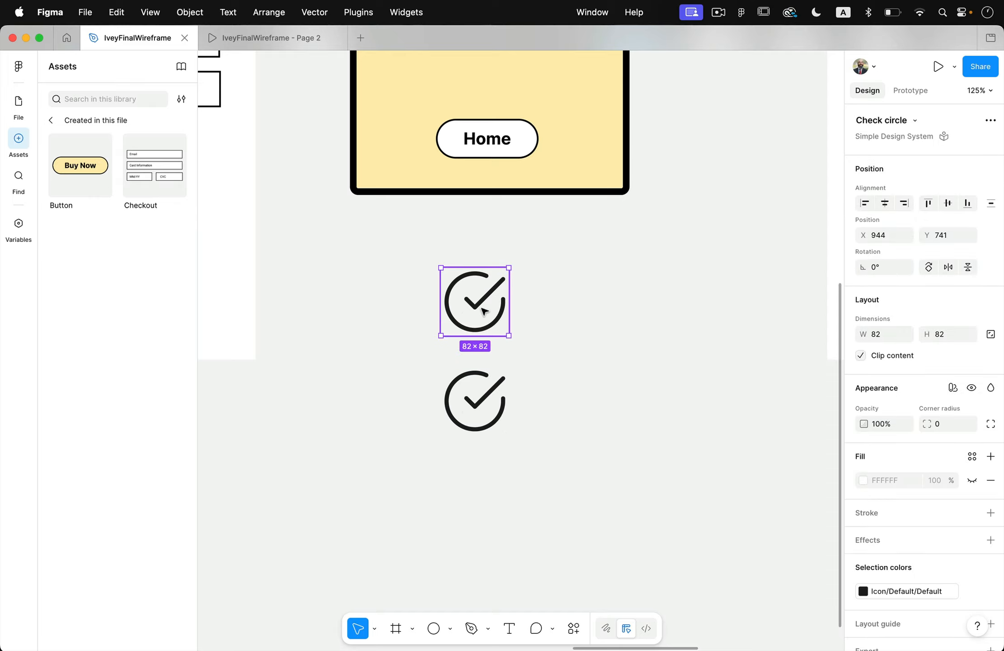
right_click(483, 305)
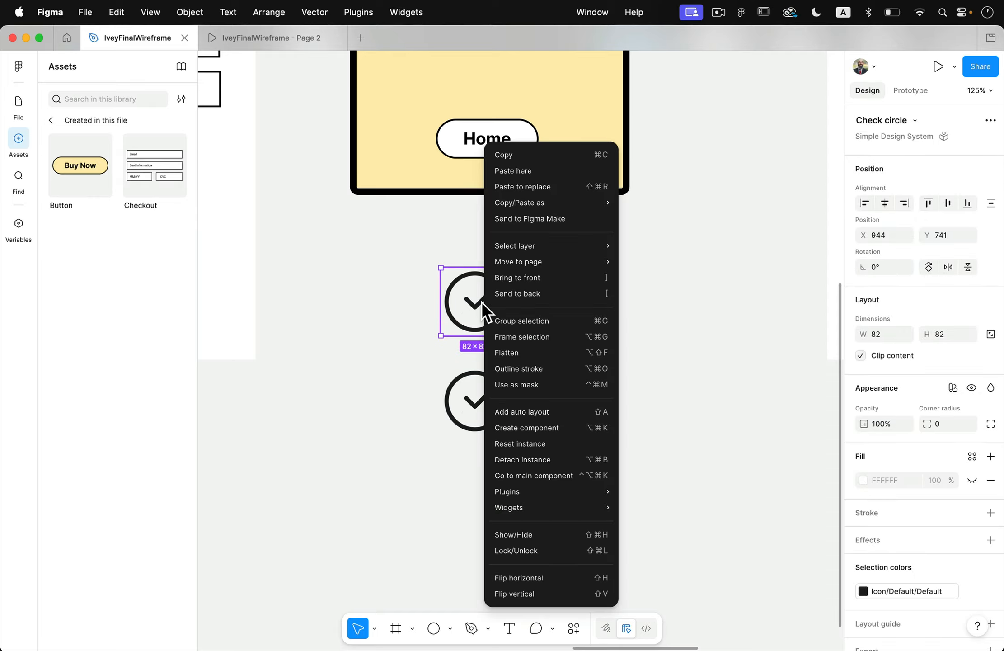
click(514, 339)
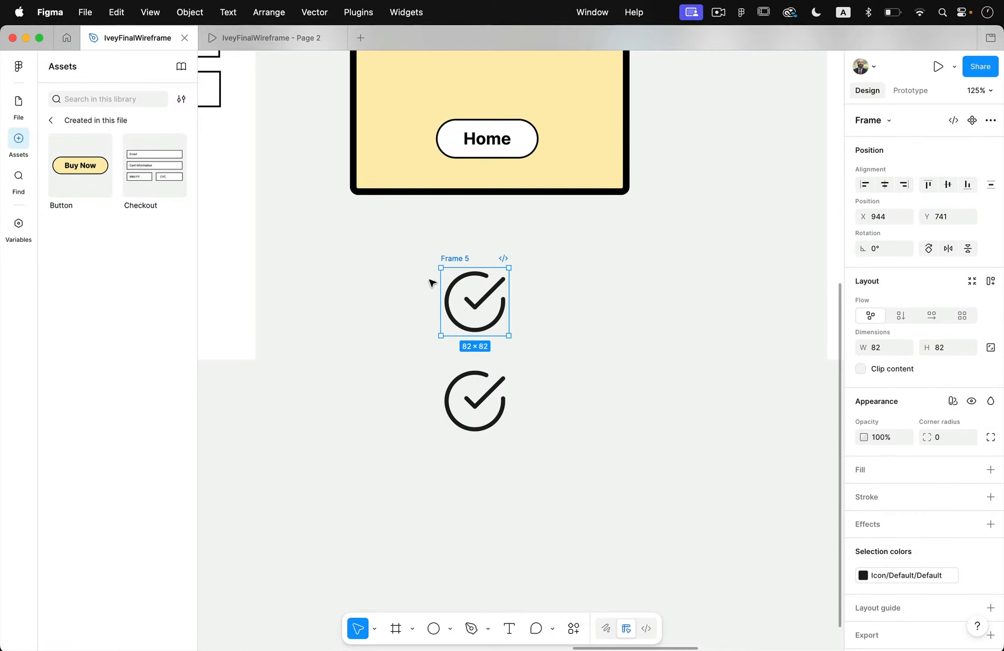
click(483, 379)
right_click(482, 378)
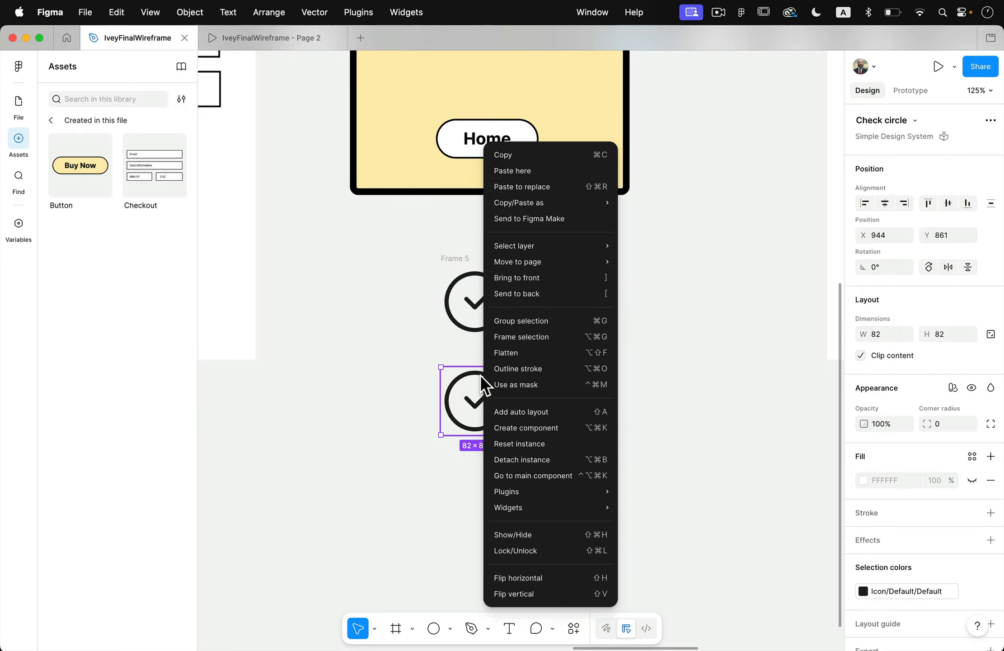
click(513, 333)
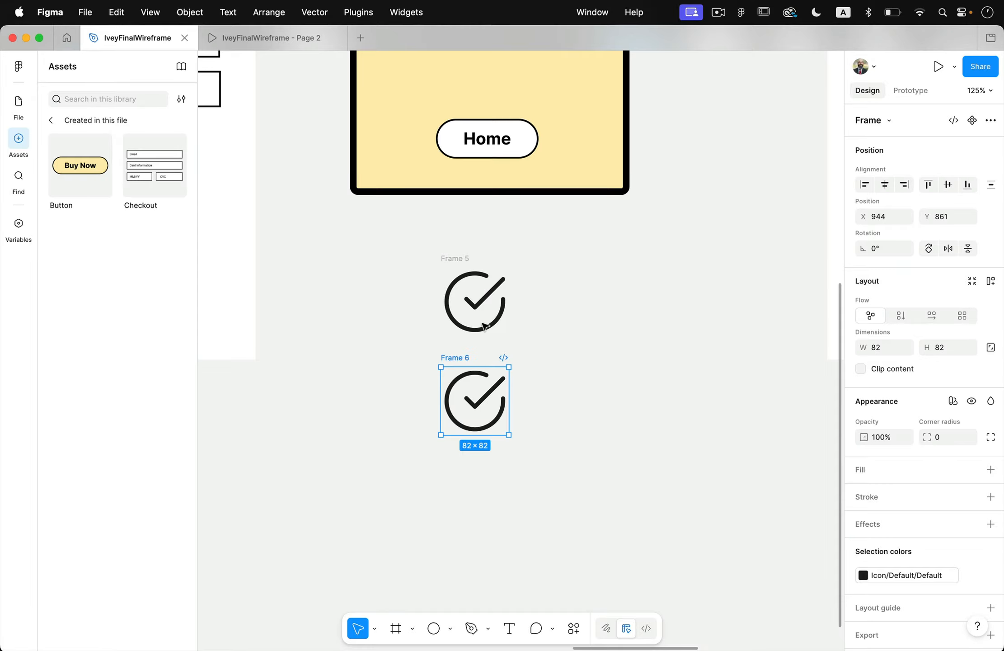
Combine the two framed check icons into a component set.
drag(400, 259, 521, 442)
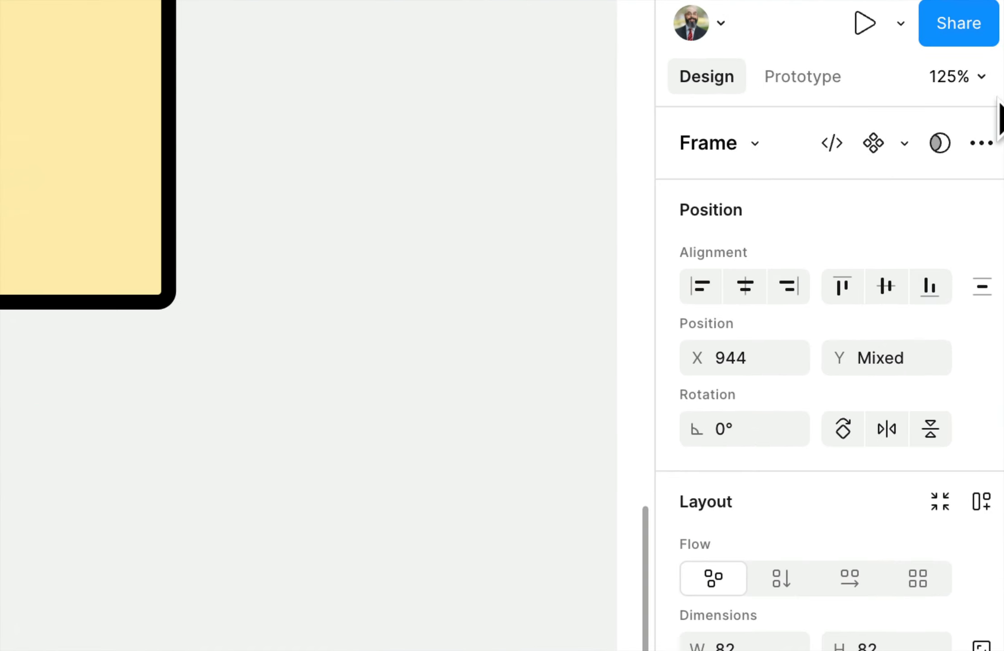
click(904, 144)
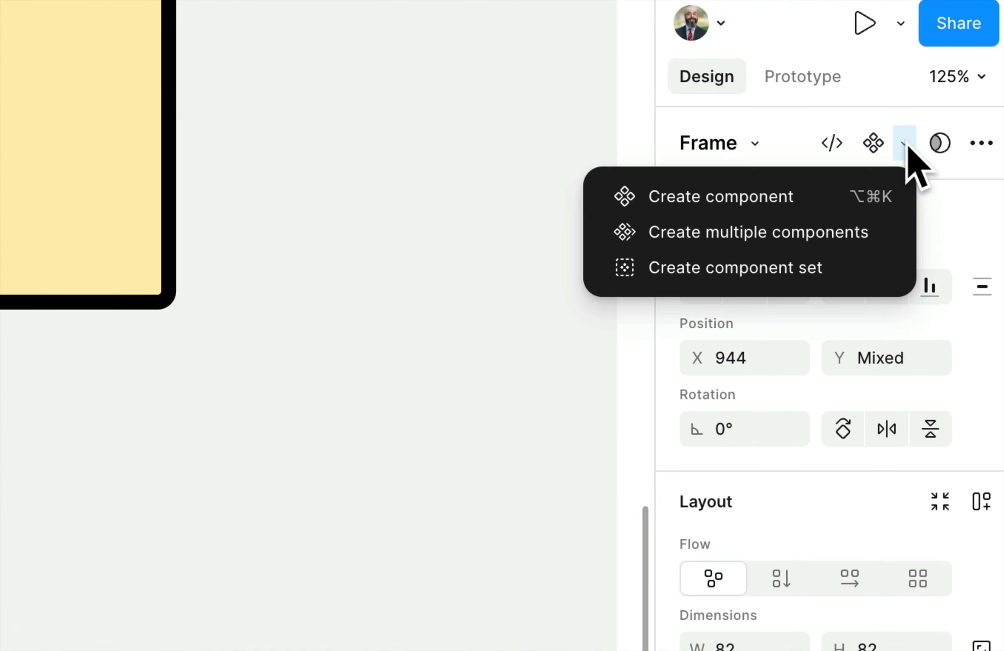
click(742, 267)
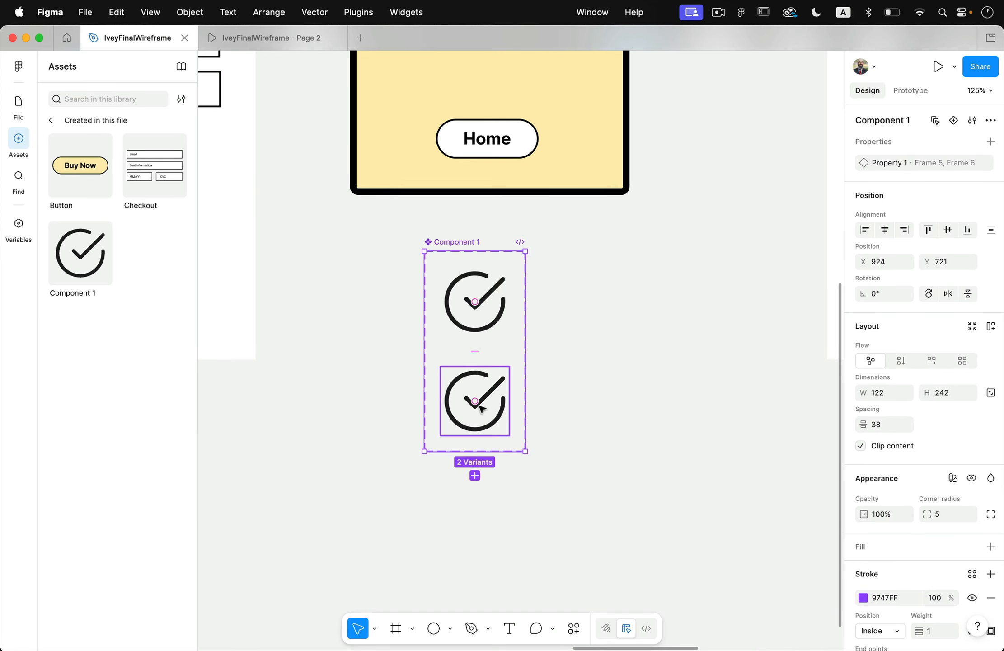
click(499, 320)
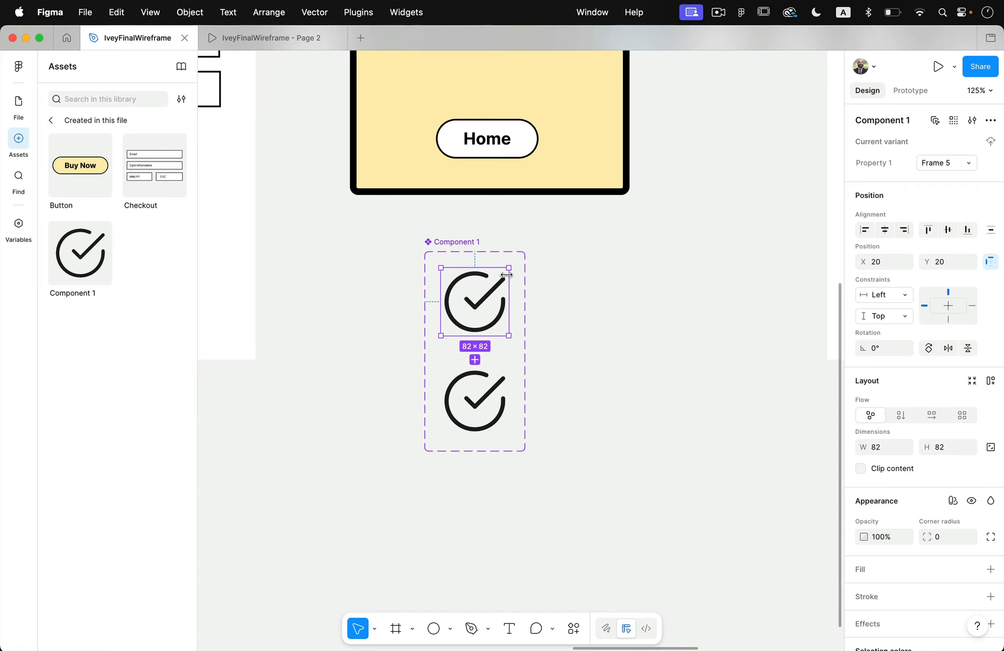
drag(508, 267, 491, 291)
key(super+z)
Shrink the Check circle inside the upper variant, Frame 5, to 10 × 10 about its centre, keeping the variant frame's size.
double_click(490, 280)
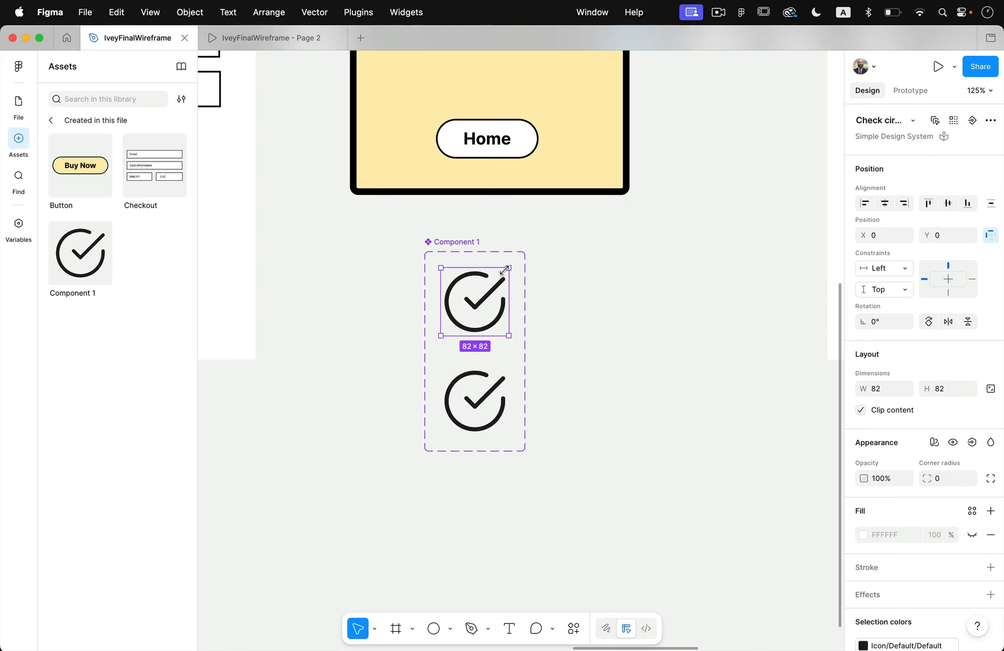
click(18, 102)
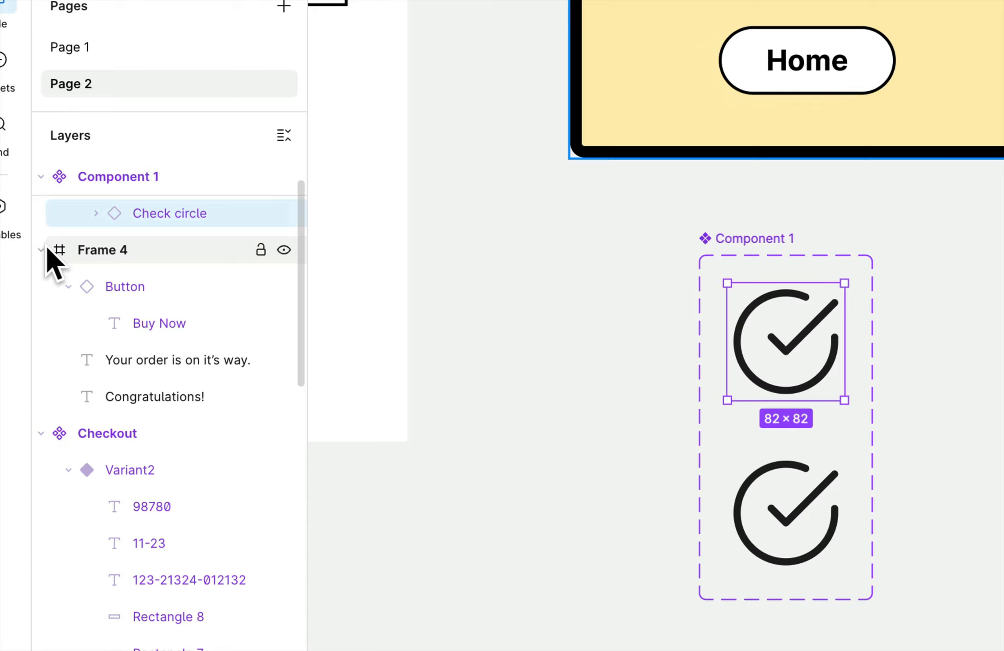
scroll(106, 242, up, 1)
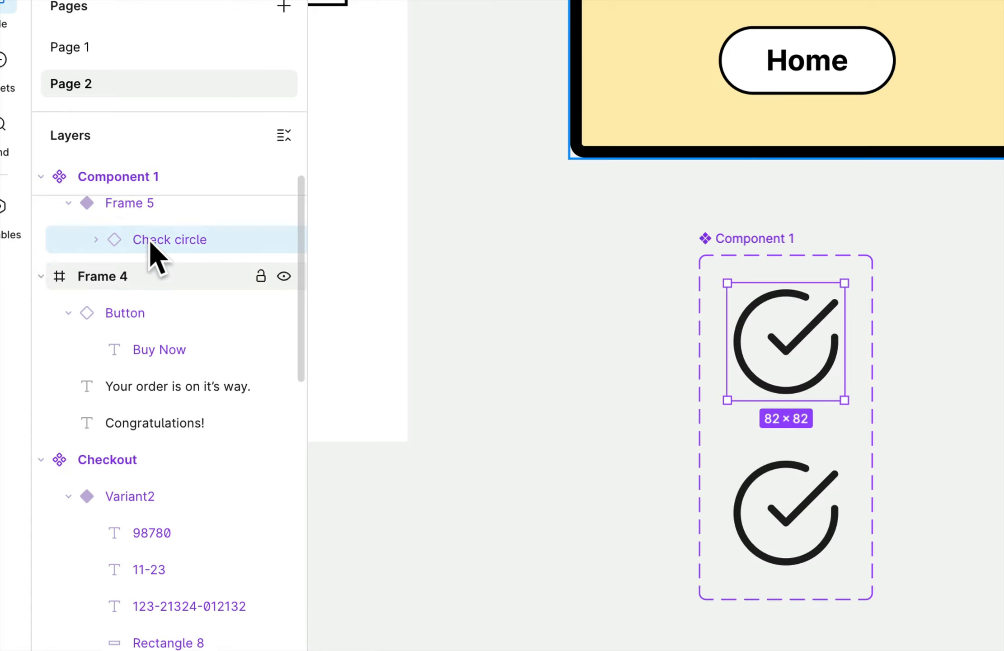
scroll(149, 240, up, 1)
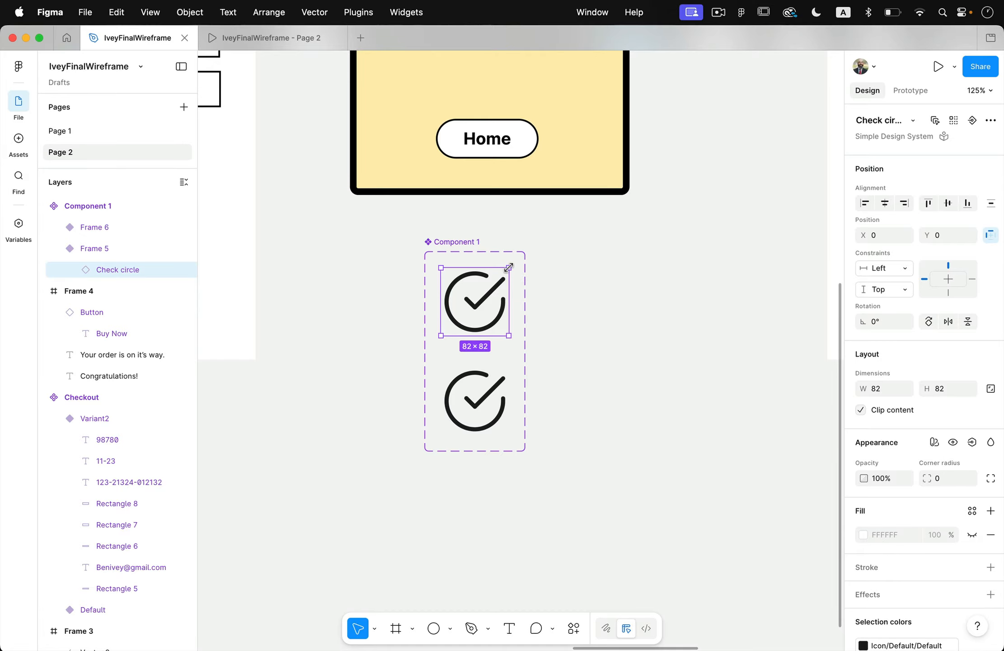
drag(509, 268, 485, 292)
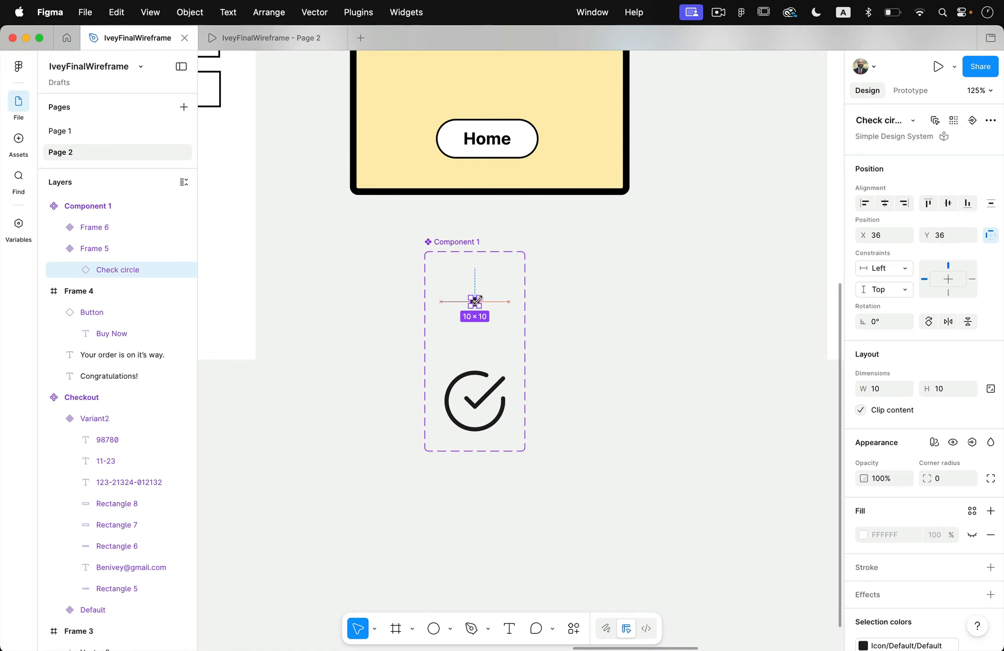
click(638, 362)
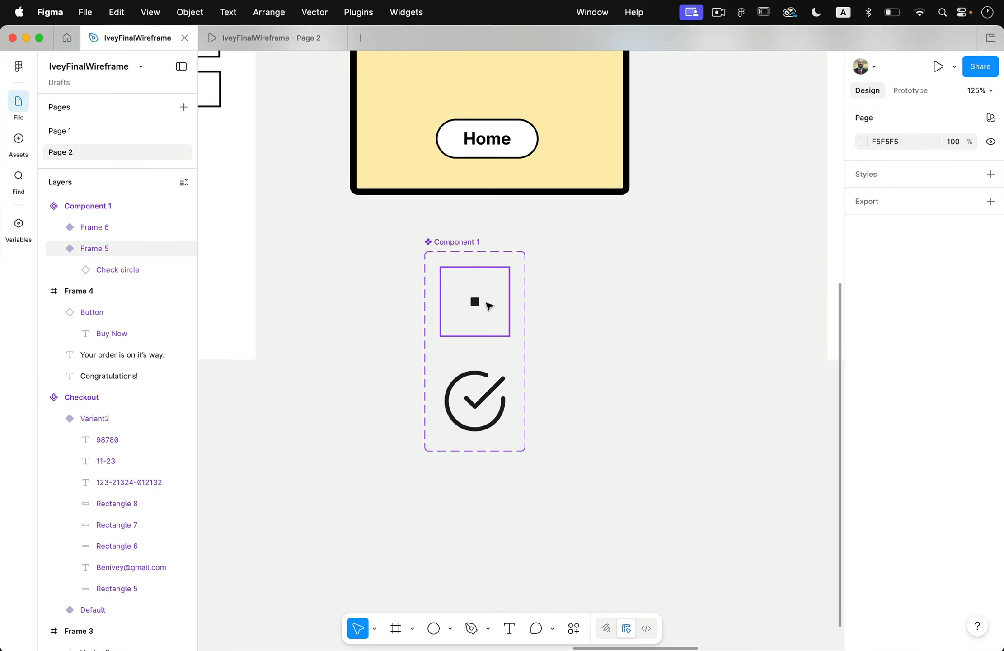
Add a prototype connection from the small-check variant to the full-size variant, Frame 6, with the After delay trigger.
click(489, 306)
click(910, 90)
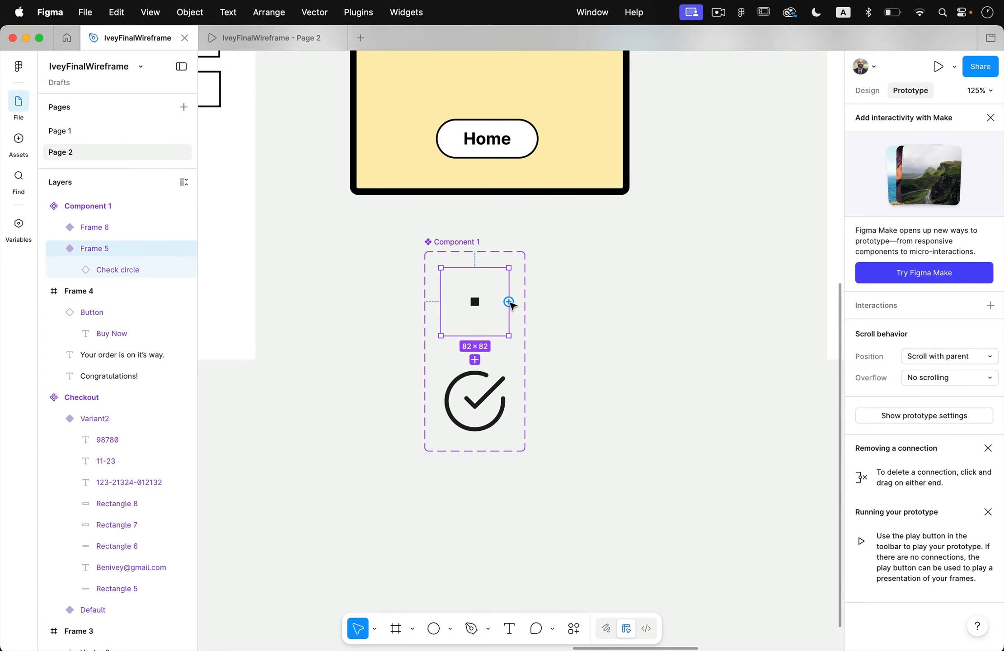
drag(510, 300, 489, 390)
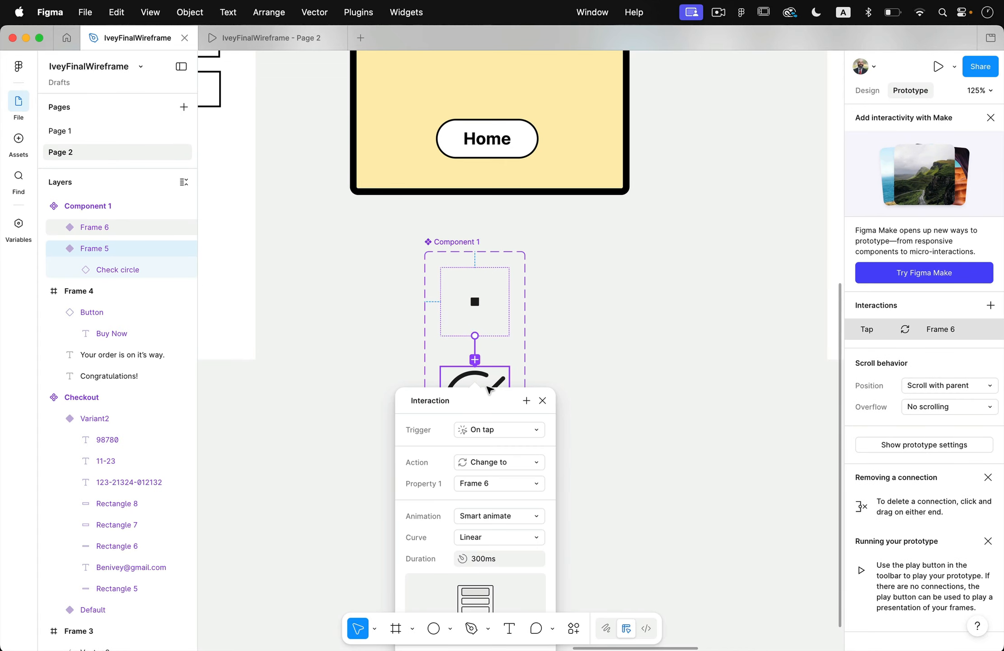
click(483, 431)
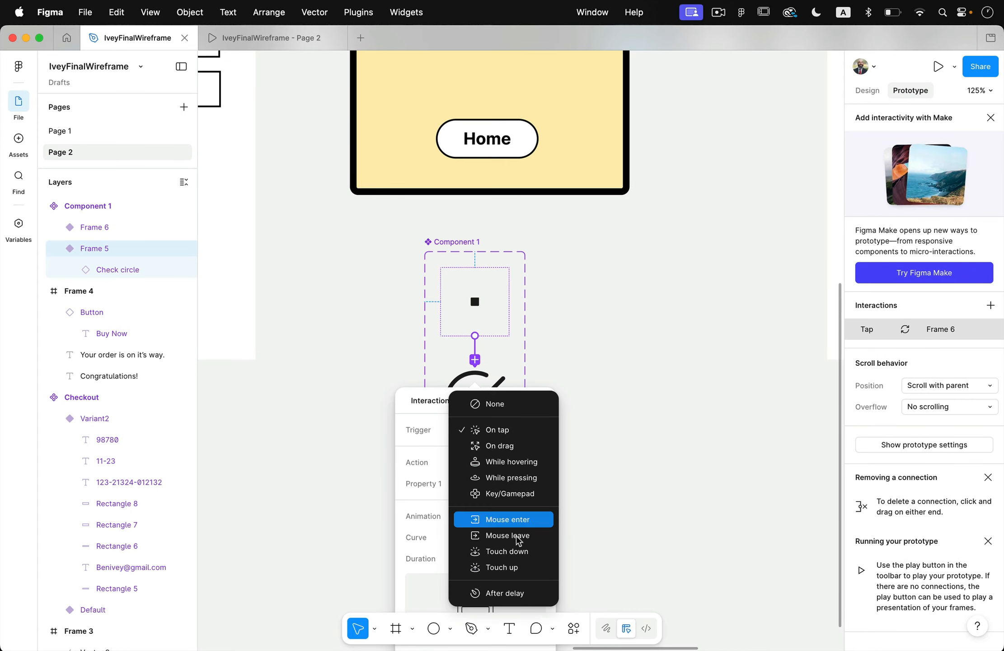
click(515, 592)
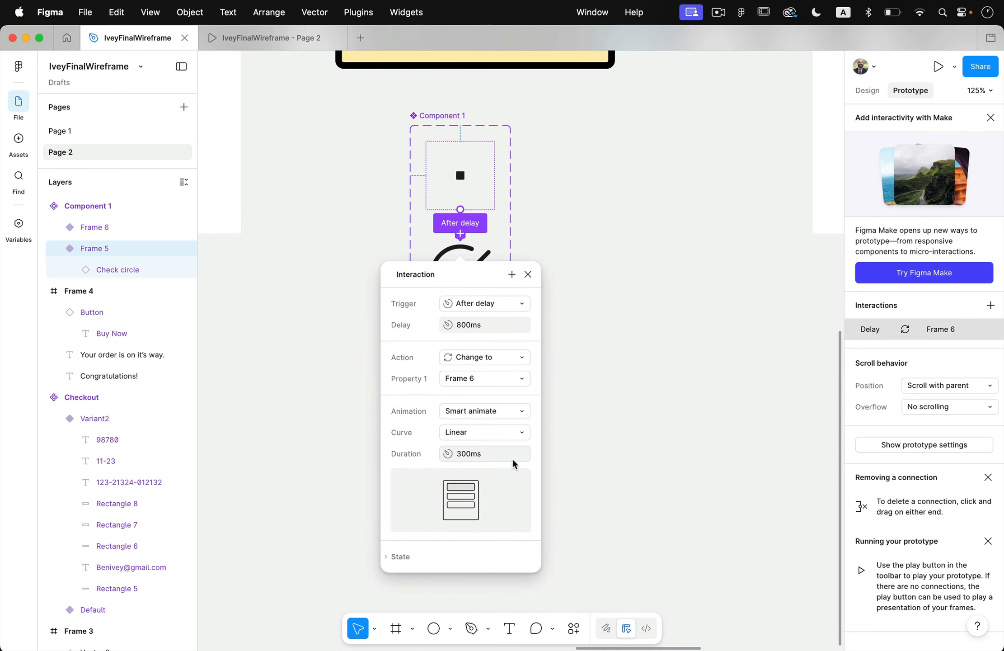
Set the After delay trigger's delay on the connection between the check variants to 1 ms.
click(501, 302)
click(503, 303)
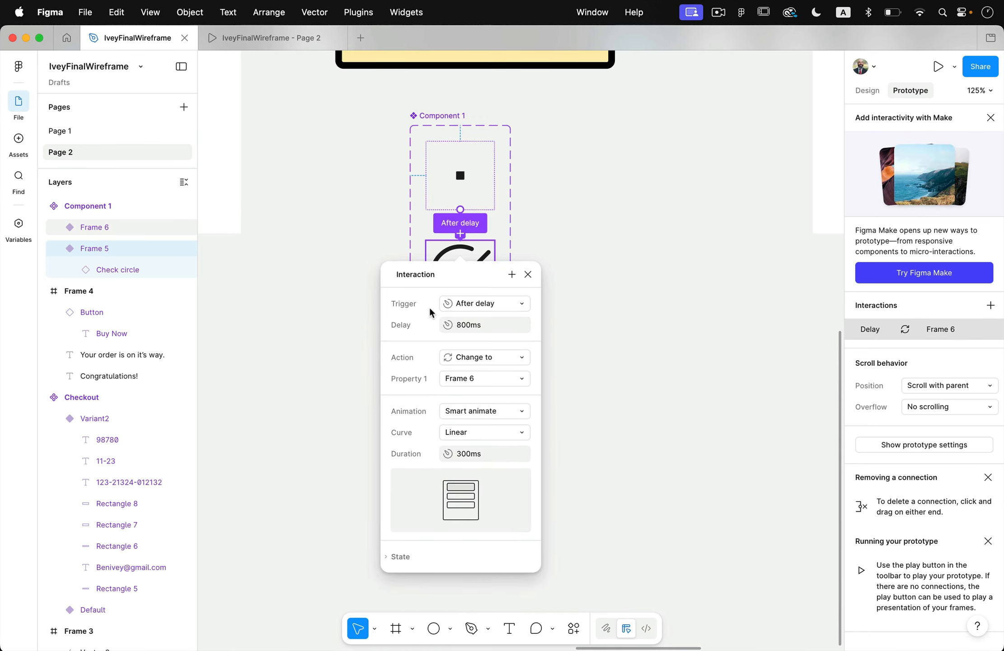
click(466, 325)
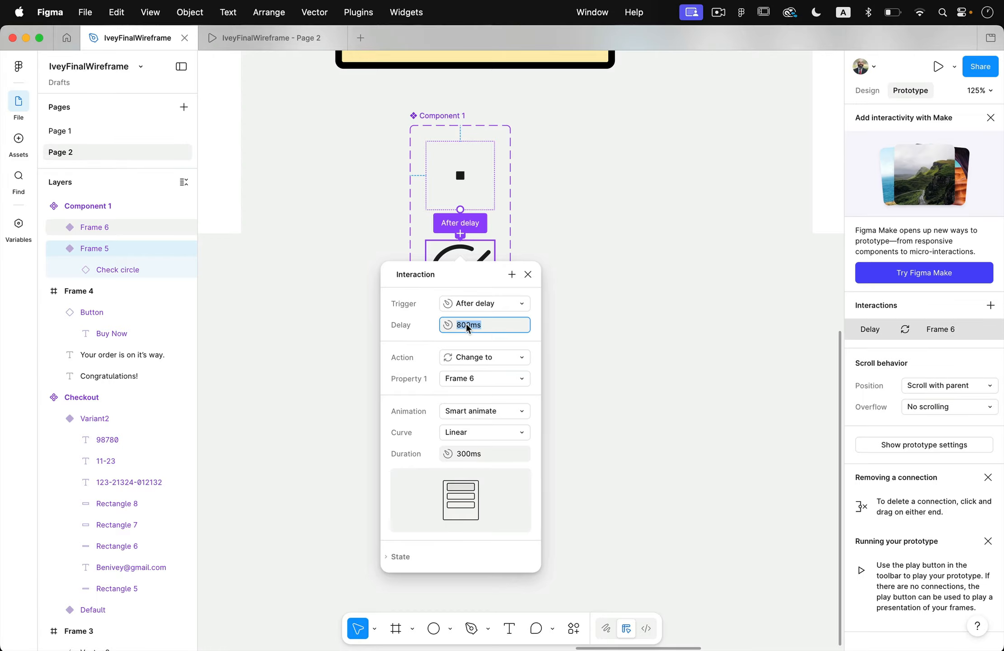
text(1)
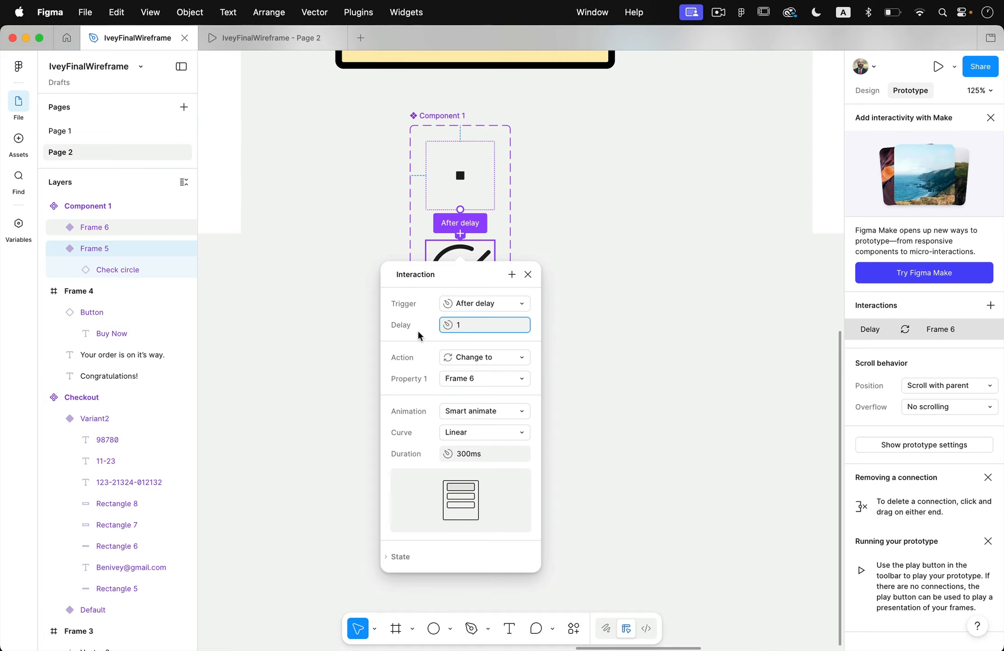
key(Return)
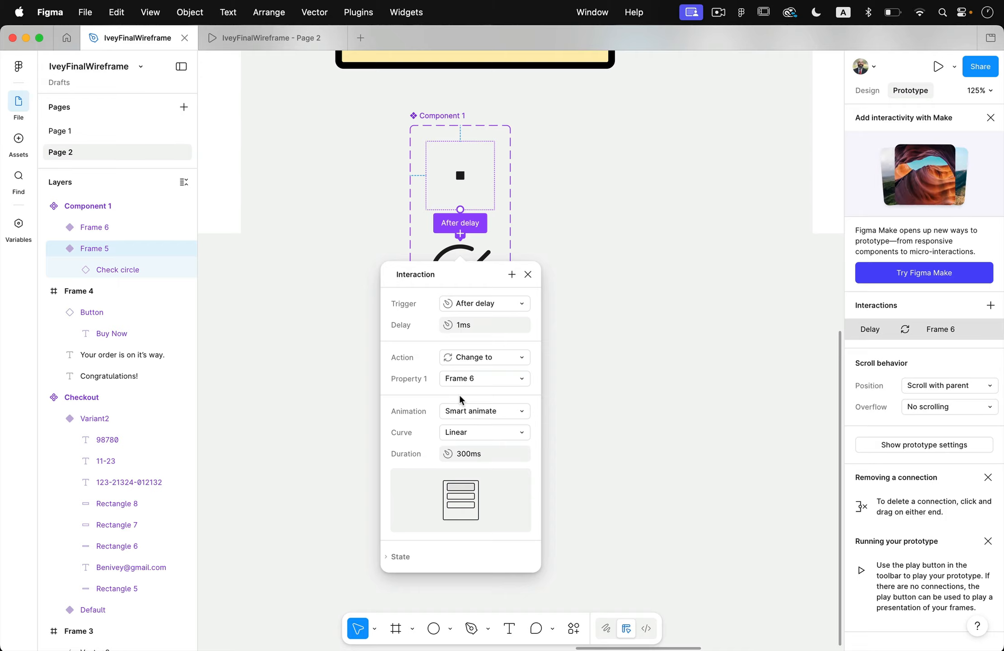
Set the Smart animate duration of the connection between the check variants to 1000 ms.
click(470, 452)
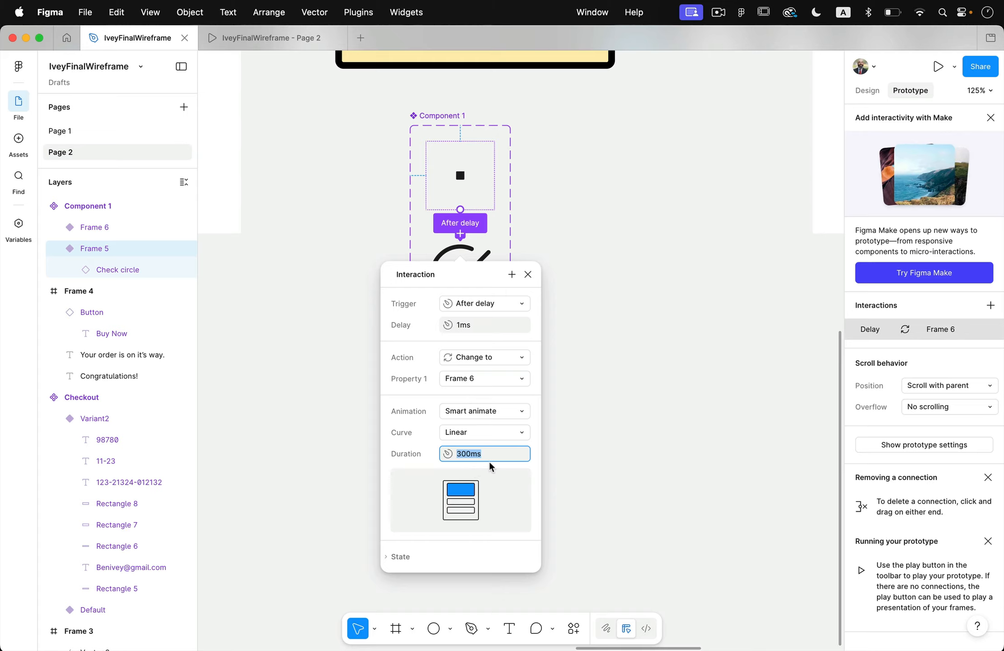
key(Left)
key(shift+Right)
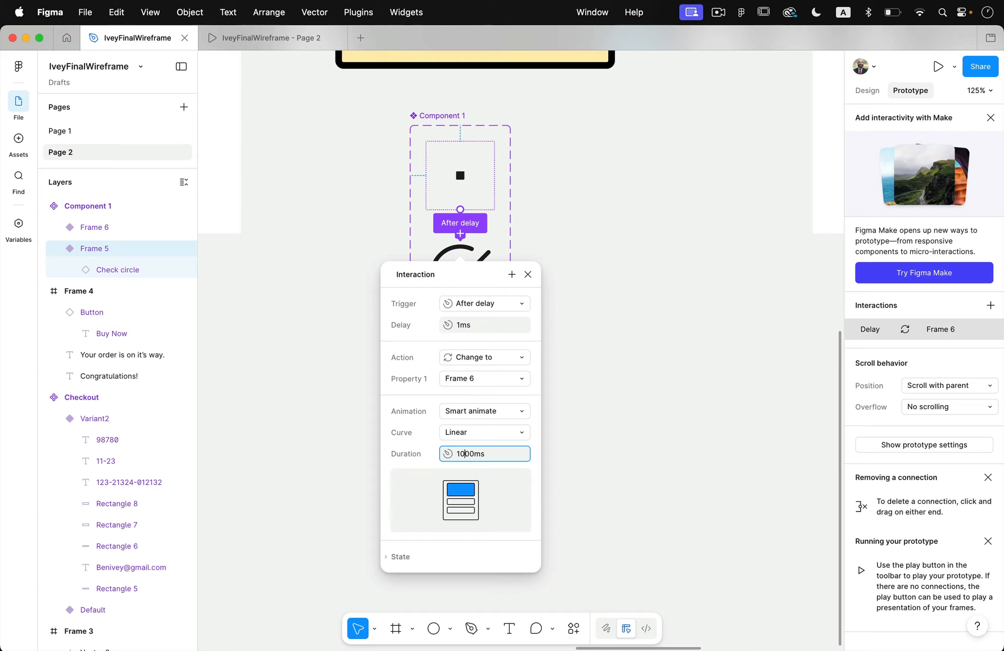
key(Return)
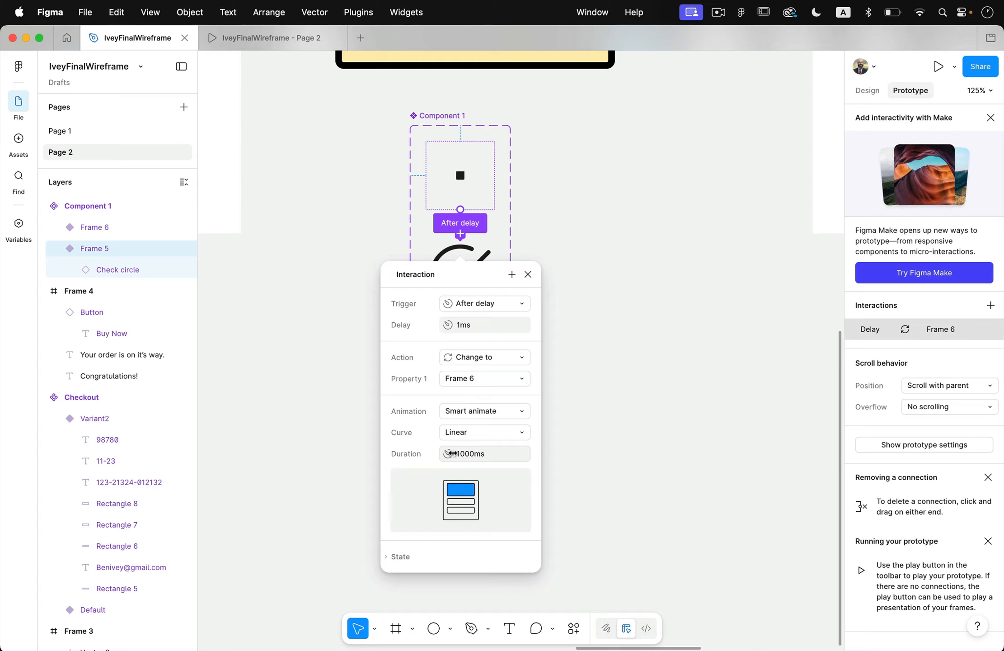
click(628, 431)
Rename the check icon component set as Check Animated.
scroll(585, 350, down, 3)
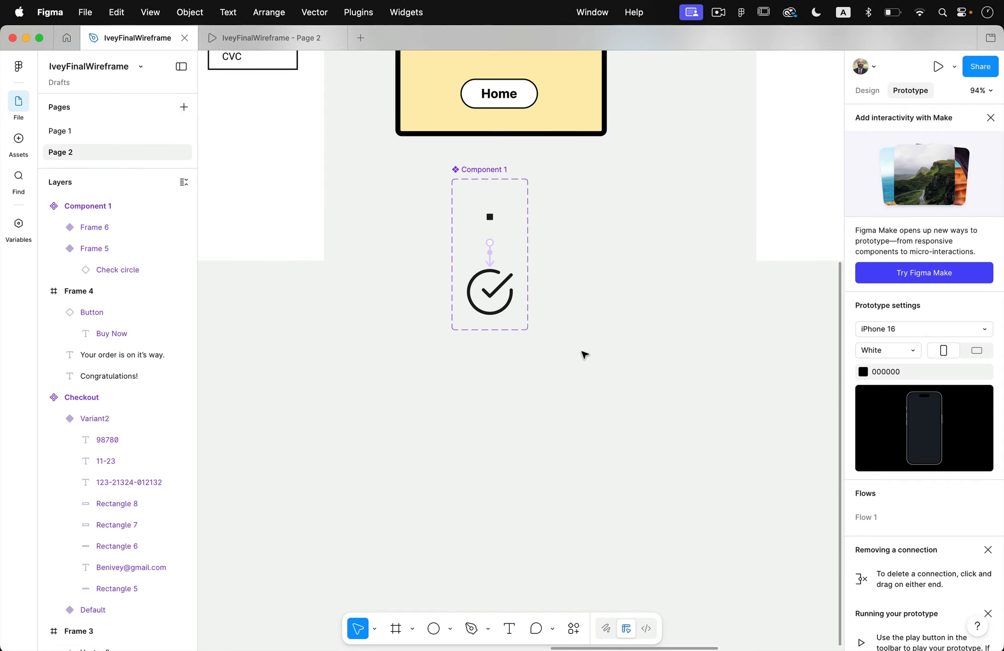
scroll(585, 354, up, 5)
scroll(585, 354, right, 4)
double_click(344, 327)
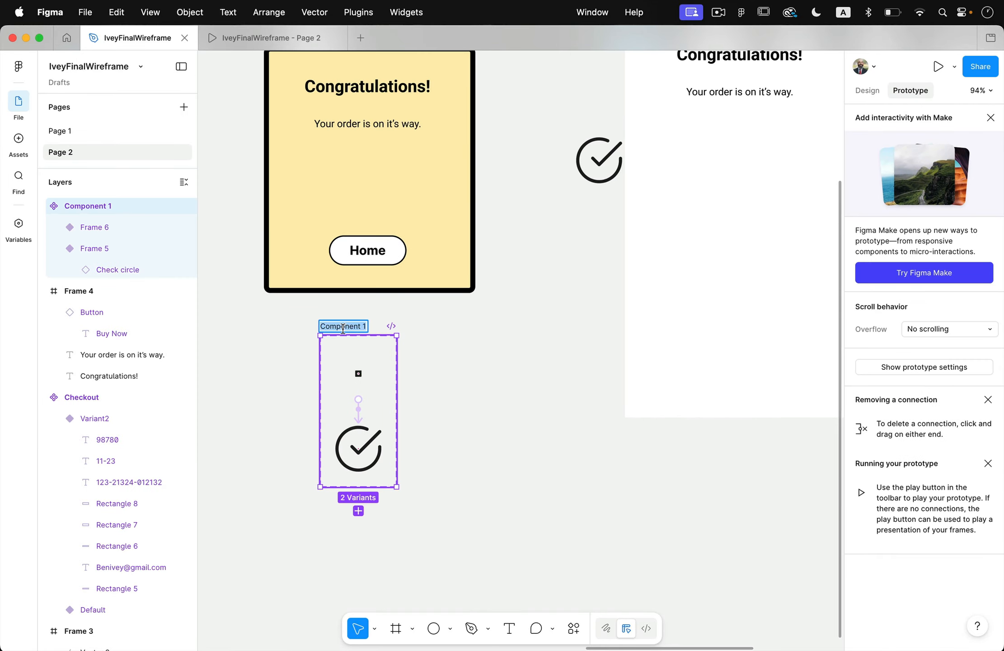
text(Check Animated)
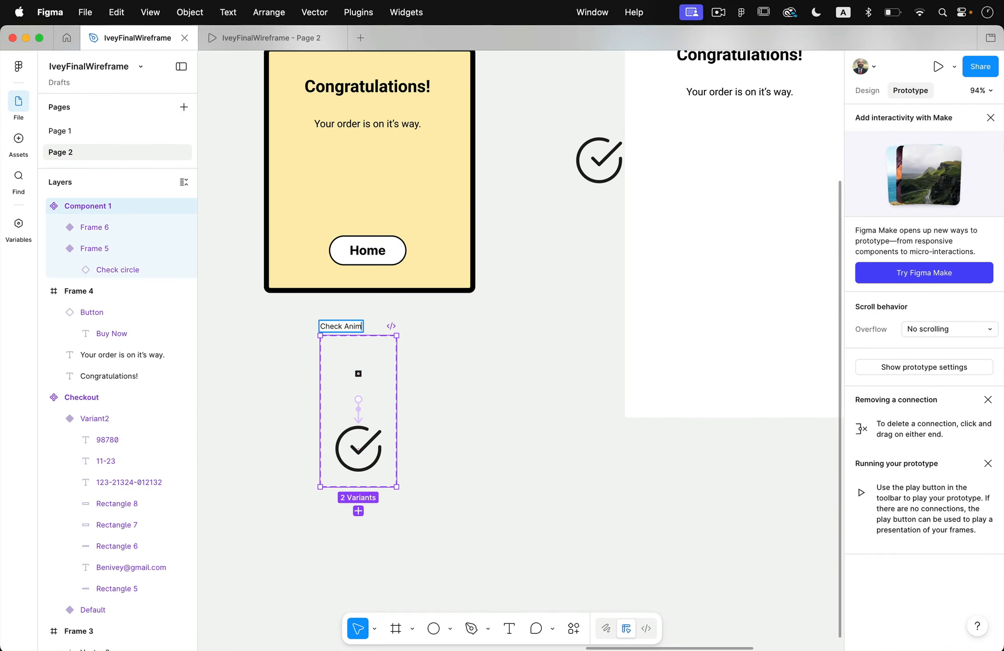
Place an instance of the Check Animated component between the order text and the Home button in Frame 4.
click(18, 138)
drag(141, 167, 369, 180)
click(511, 281)
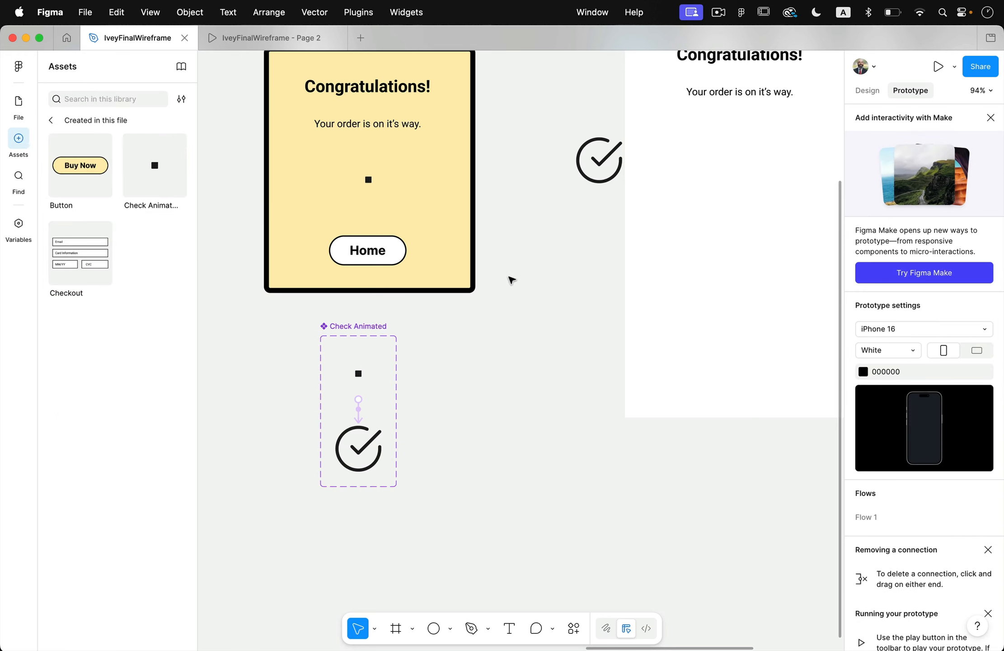
Preview Frame 4 as a prototype to check the icon animation, and return to the design file.
scroll(512, 276, up, 5)
scroll(512, 276, left, 2)
click(317, 139)
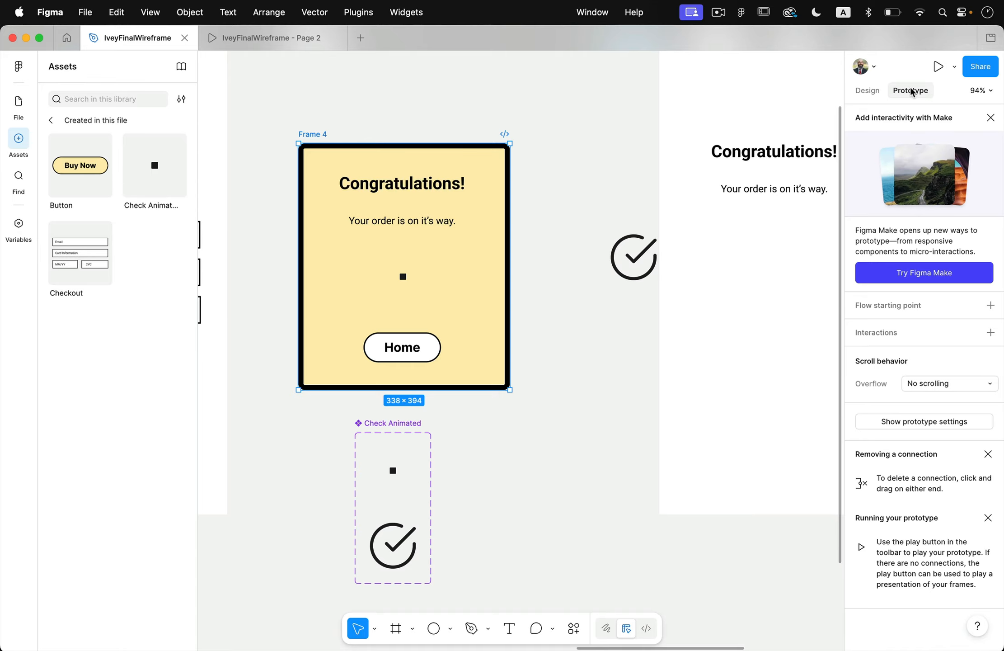
click(939, 66)
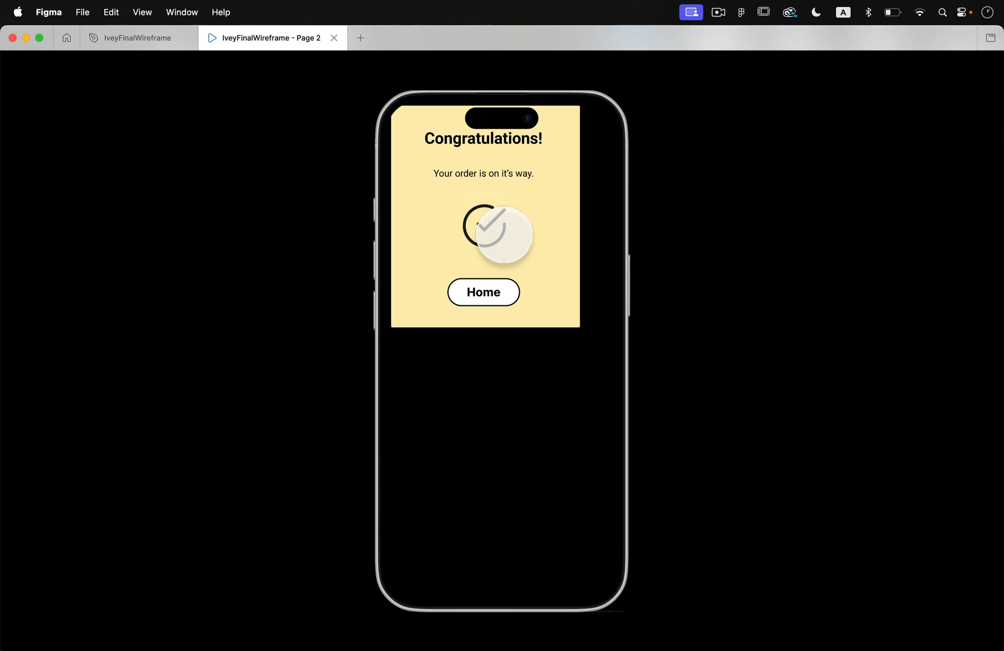
click(137, 39)
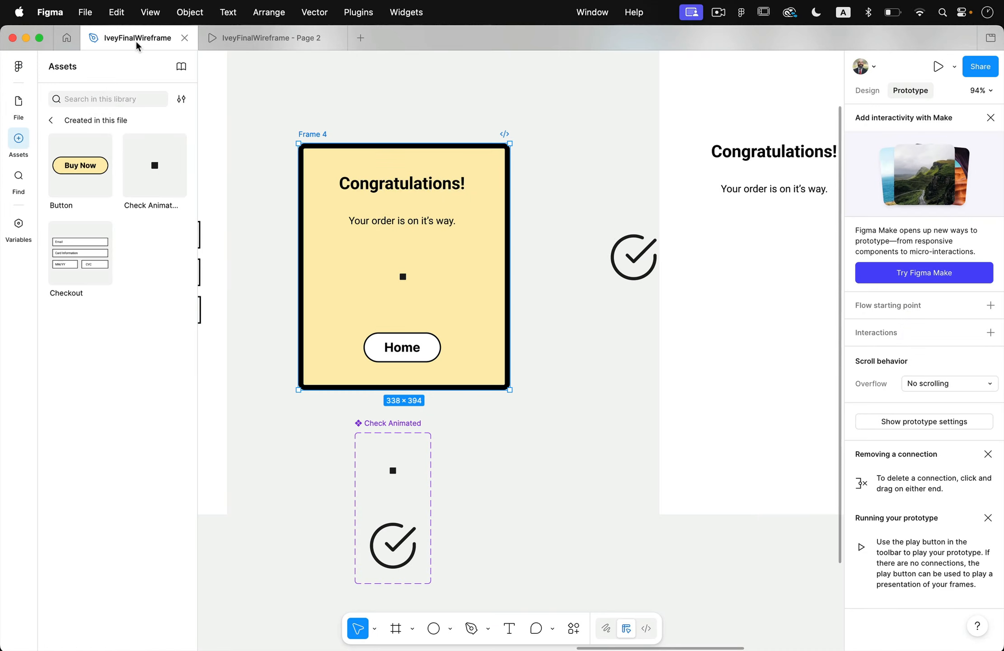
Change the animation curve of the connection between the Check Animated variants to Ease in and out back.
click(405, 282)
click(393, 471)
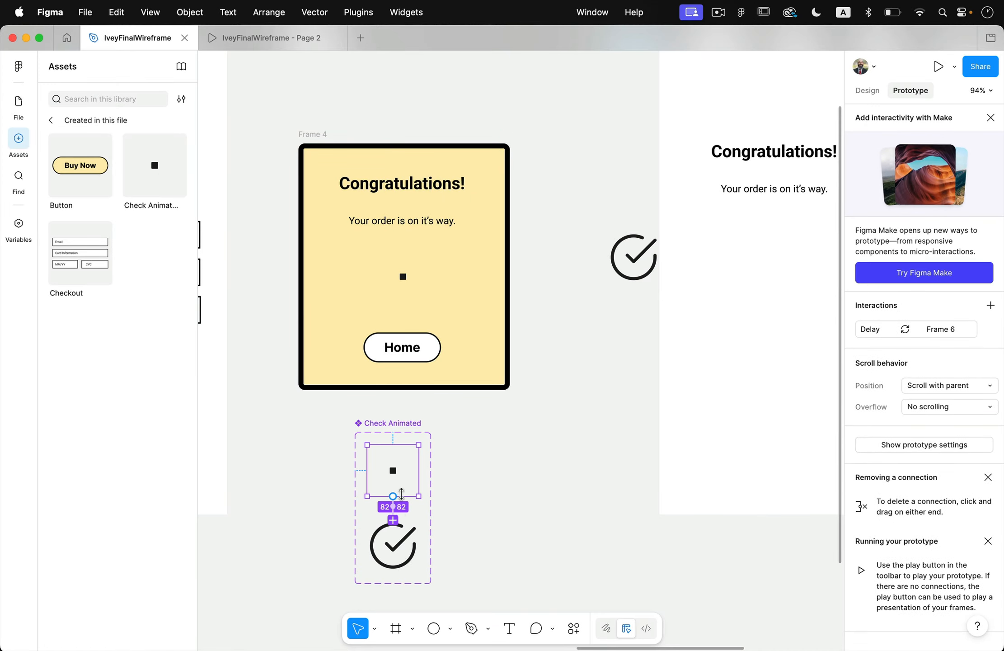
click(394, 515)
scroll(377, 580, down, 3)
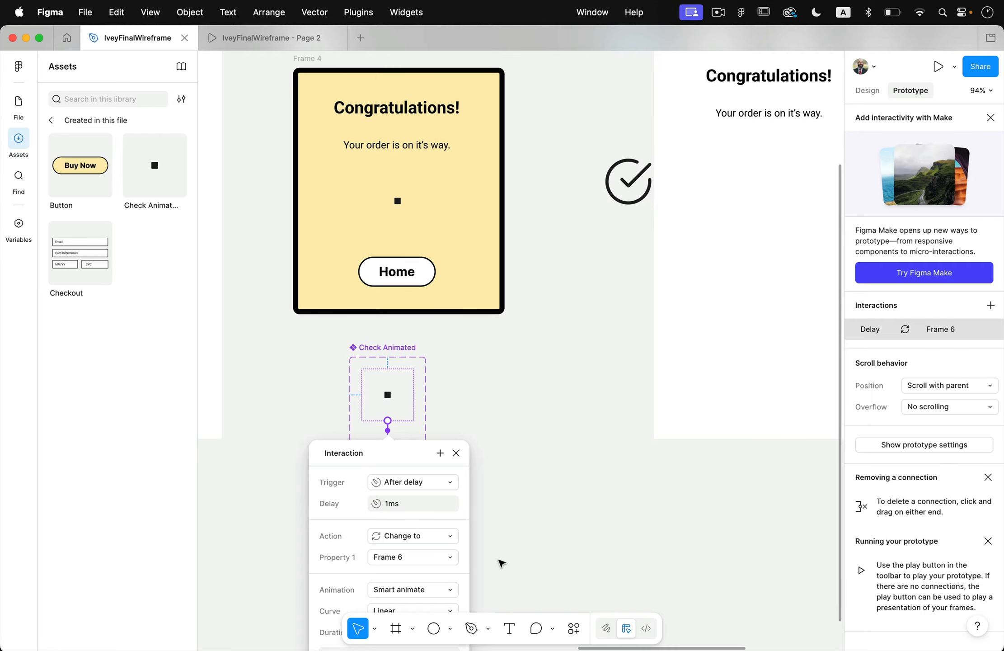
click(500, 578)
scroll(461, 557, up, 5)
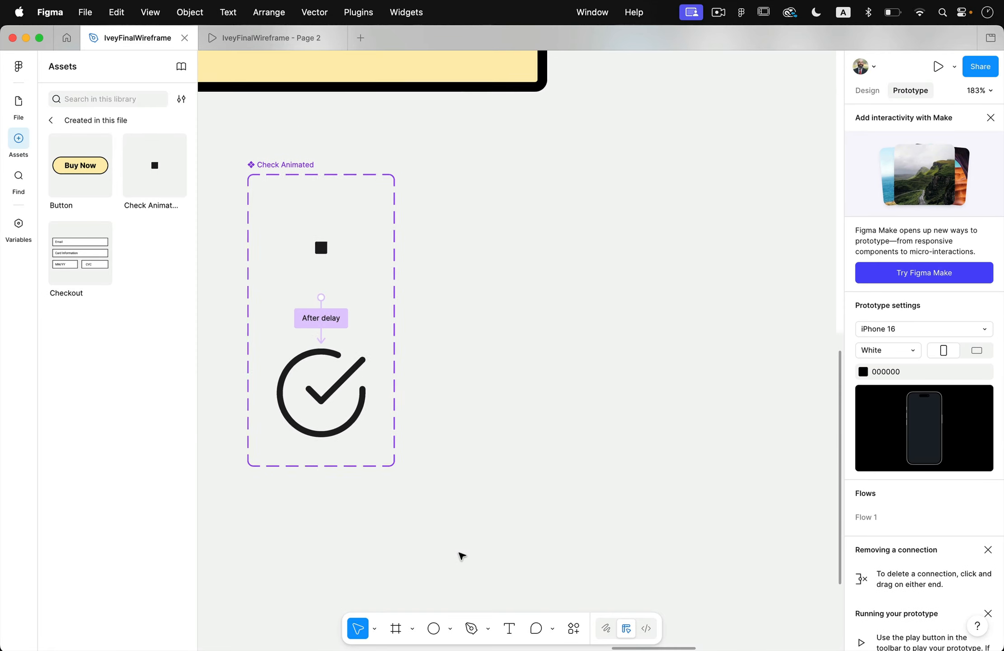
scroll(461, 557, left, 5)
scroll(461, 557, down, 3)
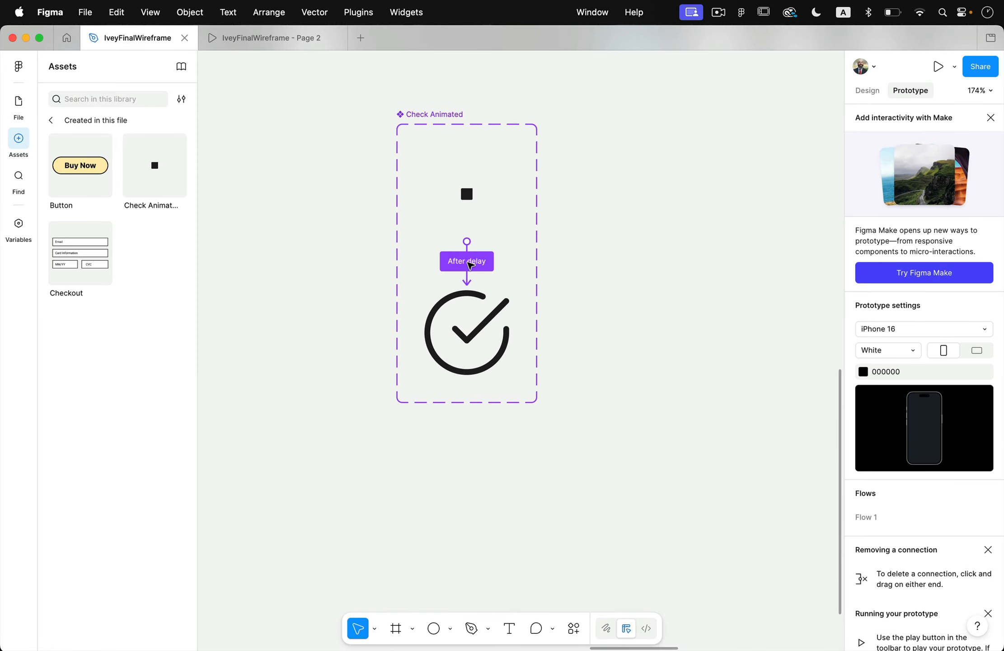
click(467, 261)
click(478, 455)
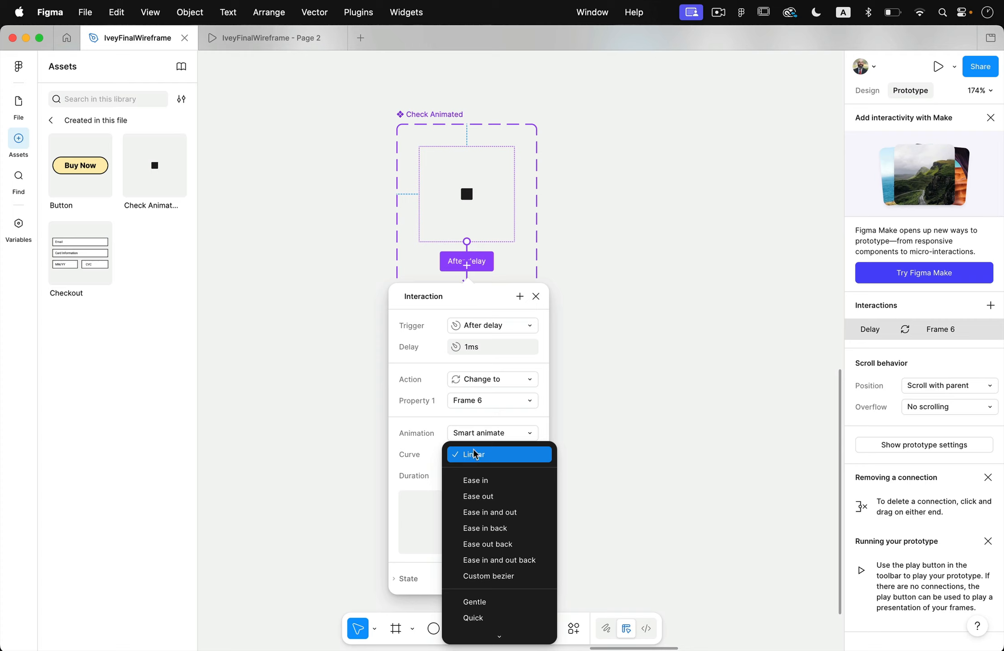
click(537, 561)
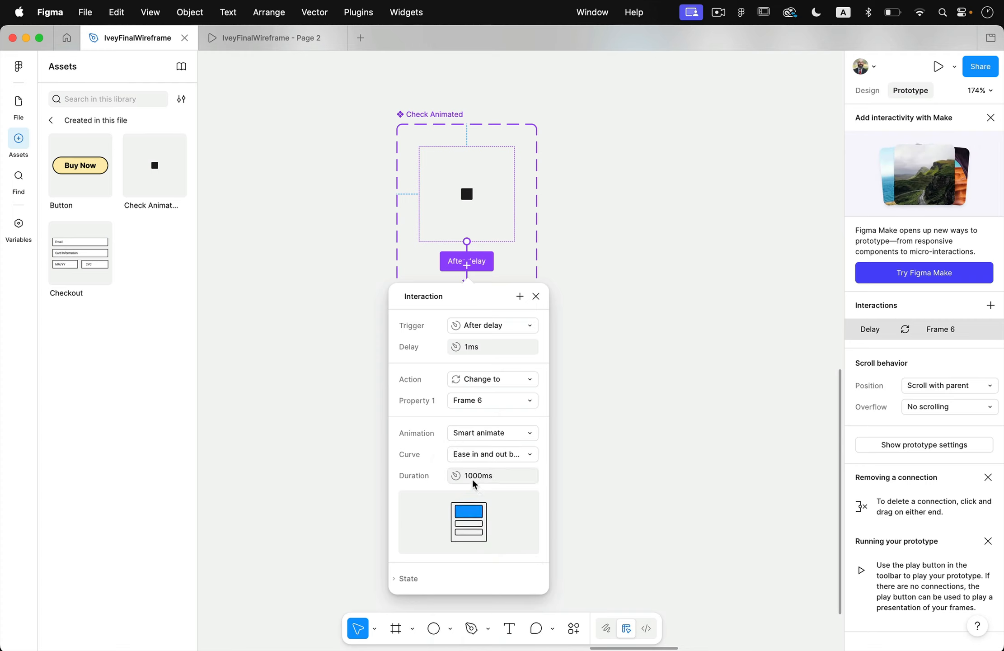
Set the duration of the After delay animation between the Check Animated variants to 200 ms.
key(shift+Right)
key(shift+Right)
scroll(731, 478, right, 6)
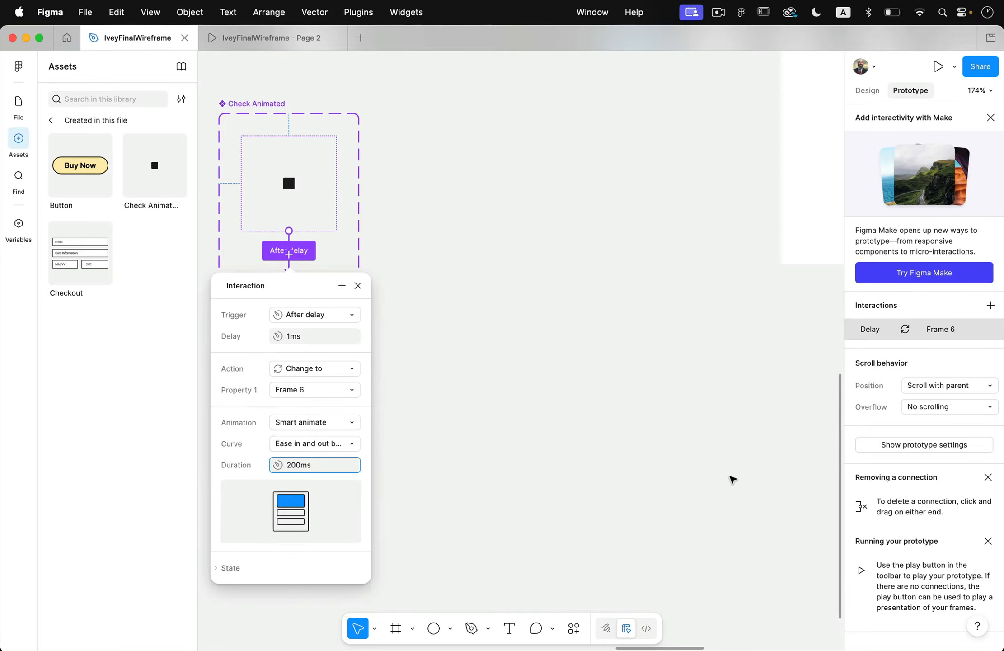
scroll(495, 465, left, 6)
scroll(496, 466, up, 2)
scroll(495, 465, down, 2)
click(598, 462)
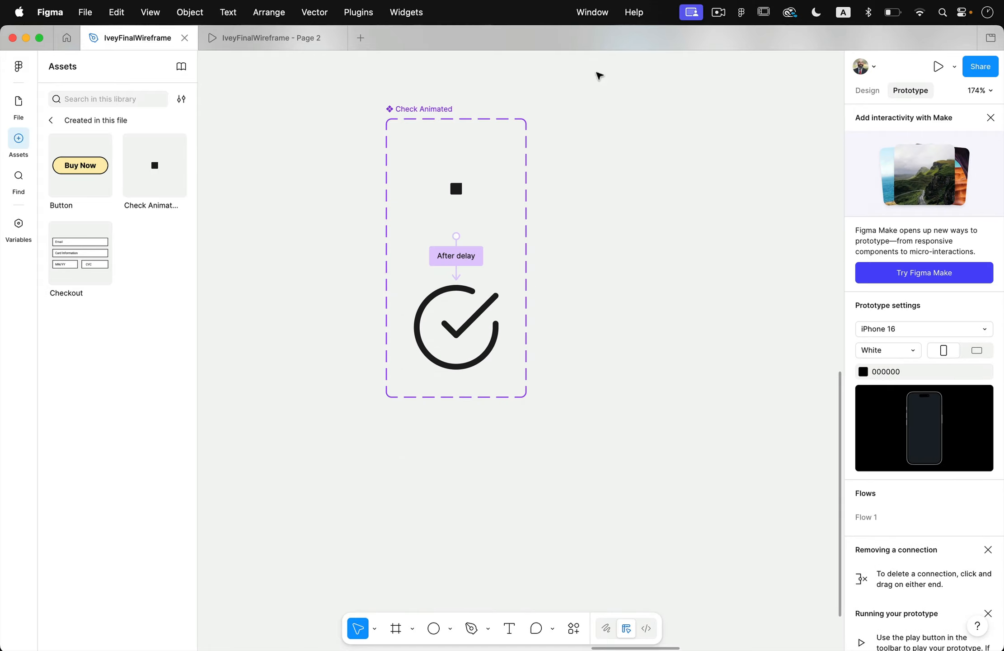
Preview Frame 4 in a prototype, close and reopen the preview to replay the check animation, and return to the design.
scroll(668, 289, up, 10)
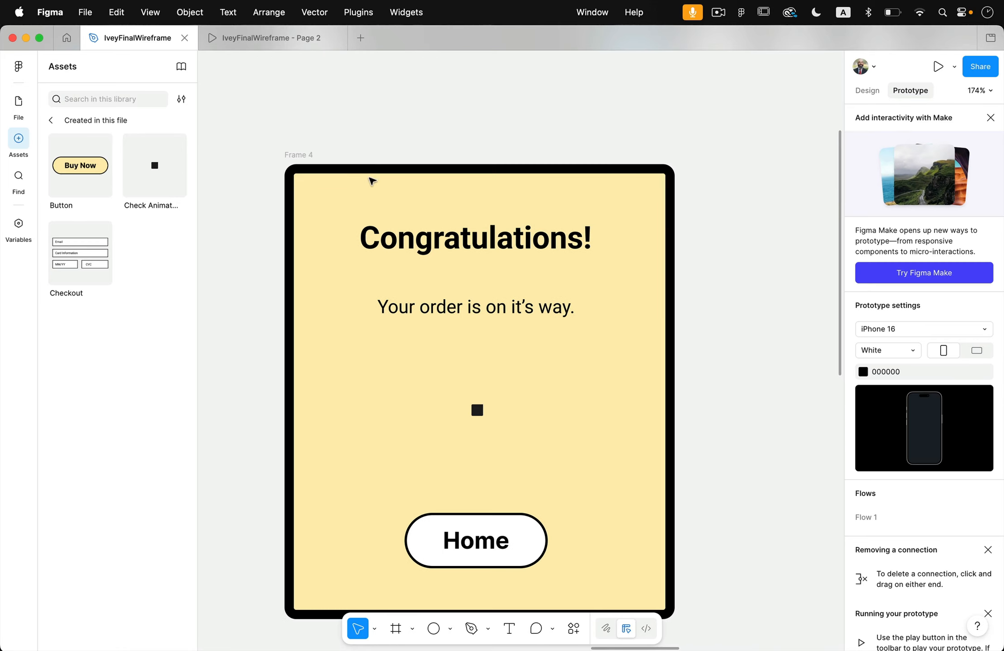
click(369, 178)
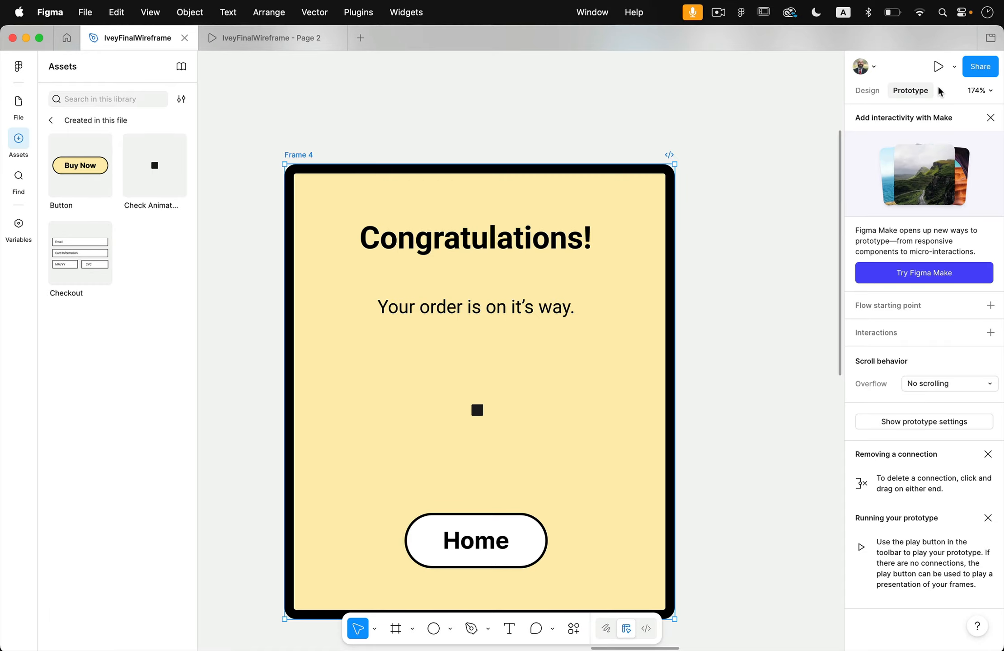
click(938, 66)
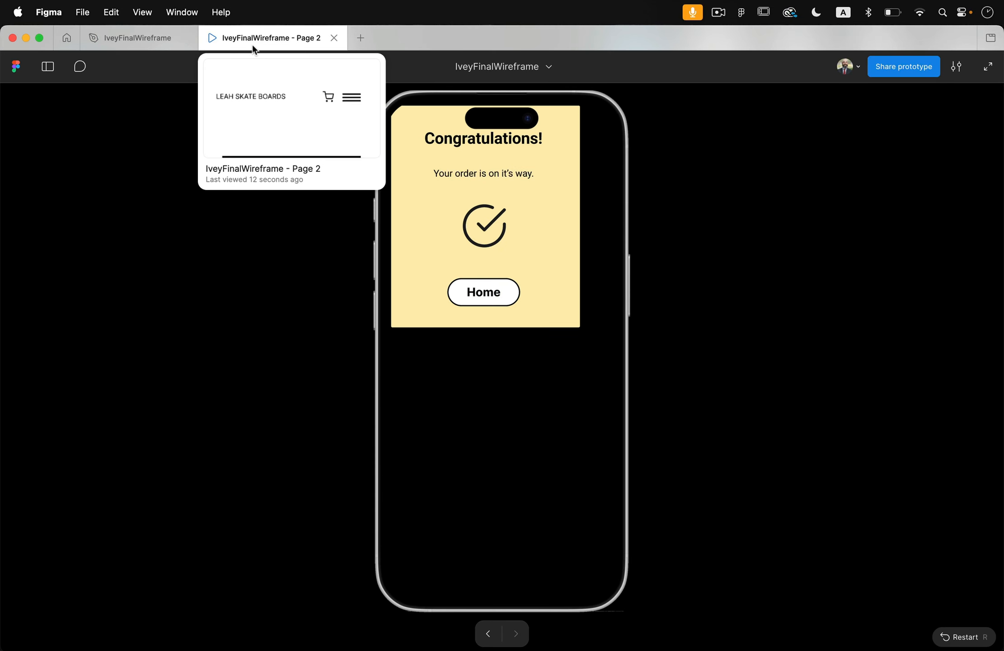
click(336, 39)
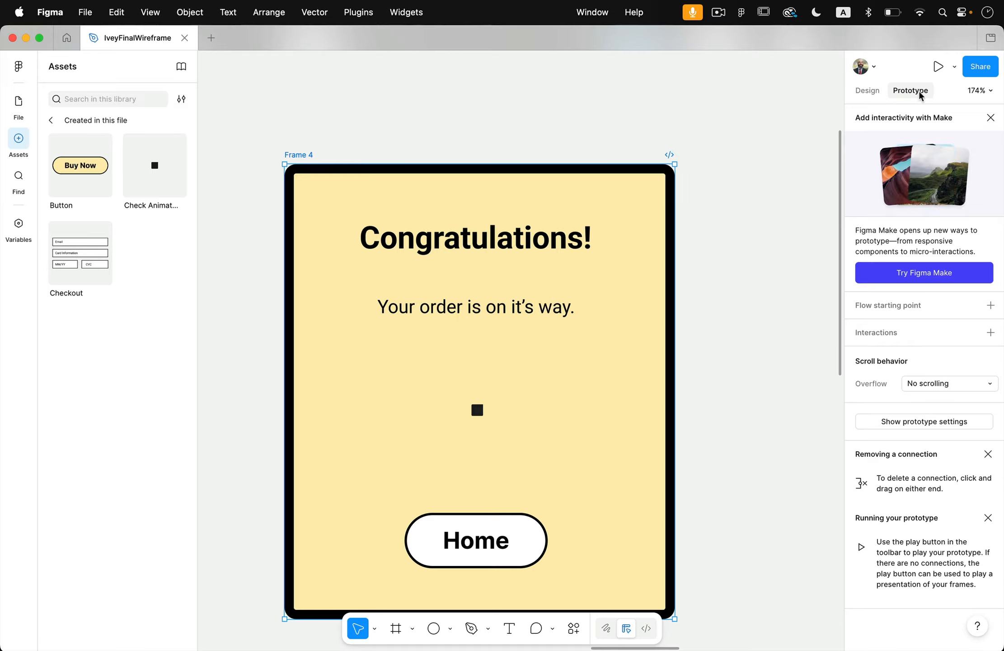
click(938, 67)
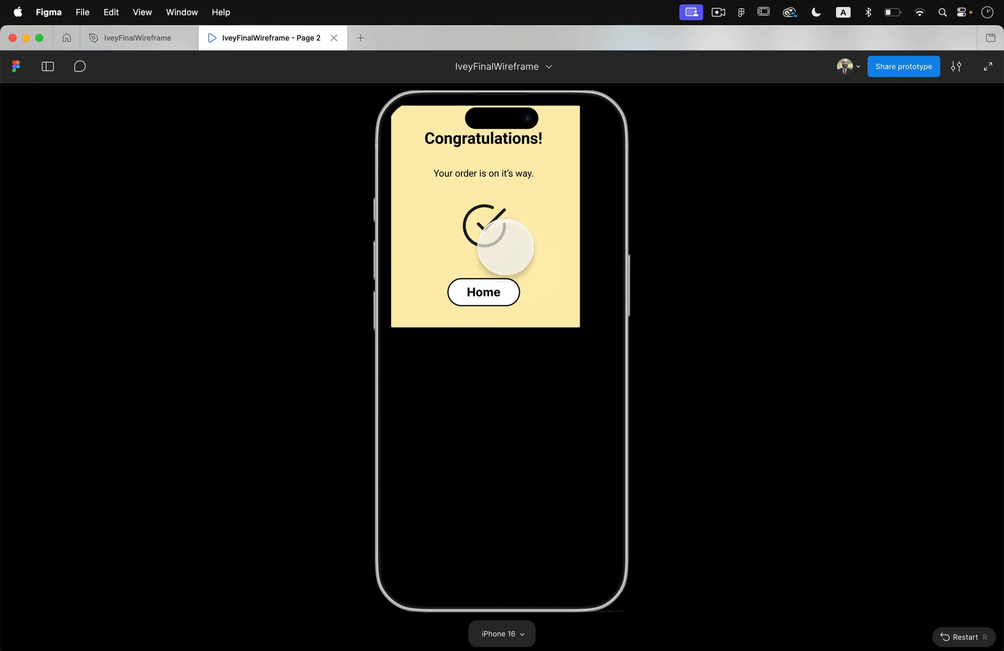
click(143, 40)
Set the duration of the connection between the Check Animated variants to 500 ms.
scroll(447, 336, down, 10)
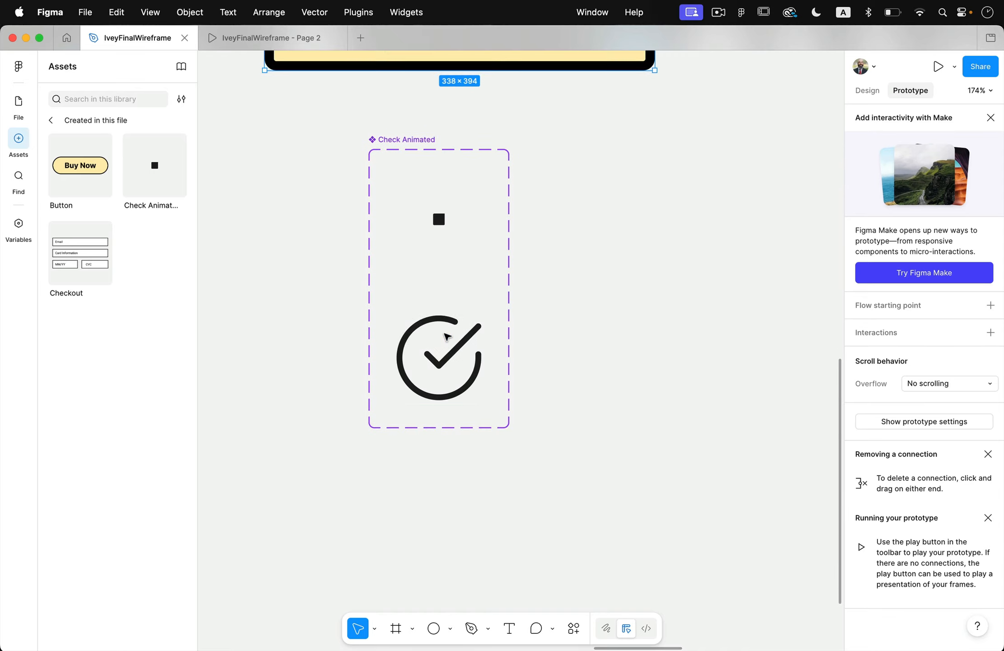
scroll(447, 337, down, 2)
click(446, 332)
click(445, 264)
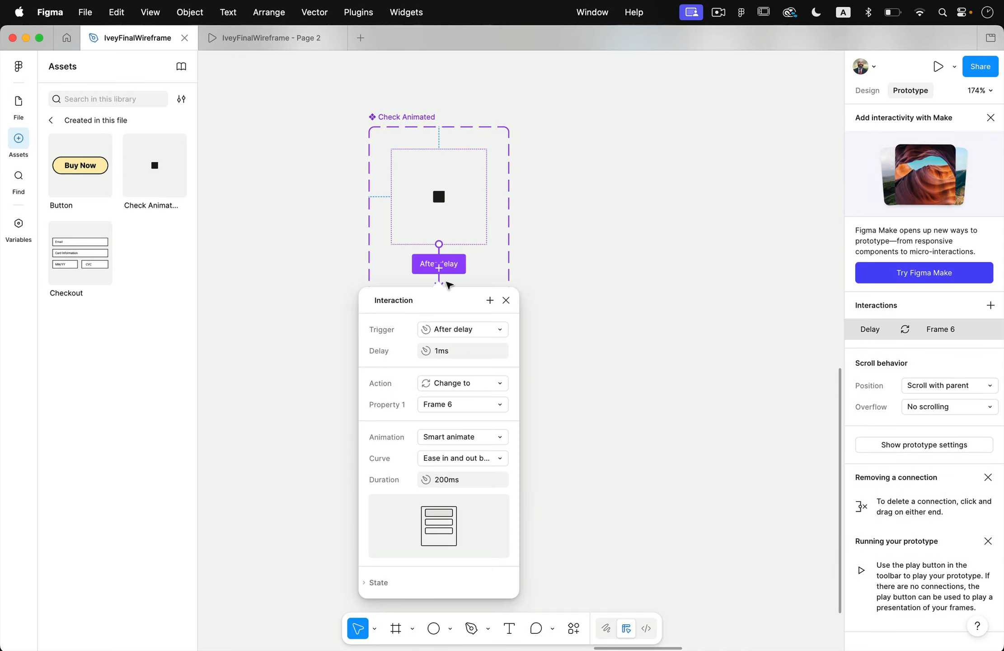
click(454, 482)
key(Left)
key(Right)
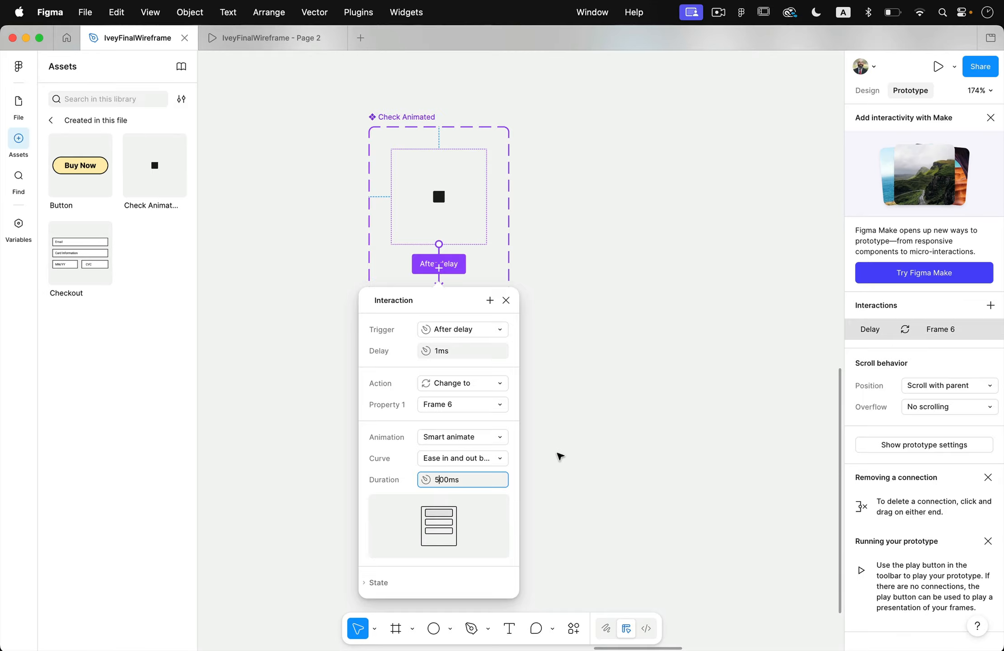
click(561, 457)
Preview Frame 4 with the adjusted check animation, restart the prototype, and reopen the preview from Frame 4.
scroll(680, 261, up, 10)
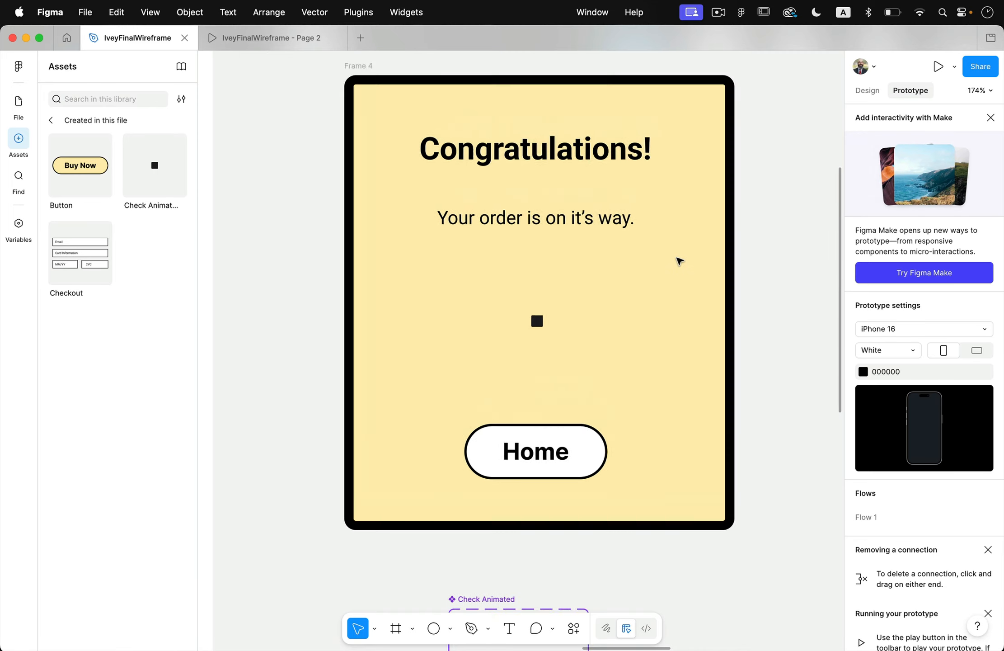
scroll(680, 261, up, 5)
click(319, 285)
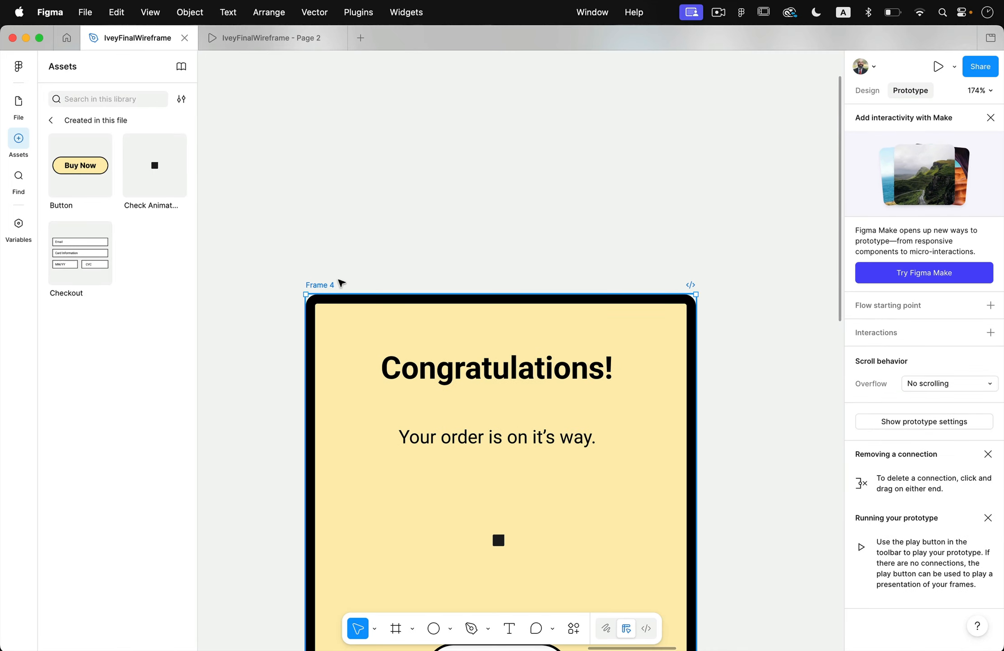
click(932, 68)
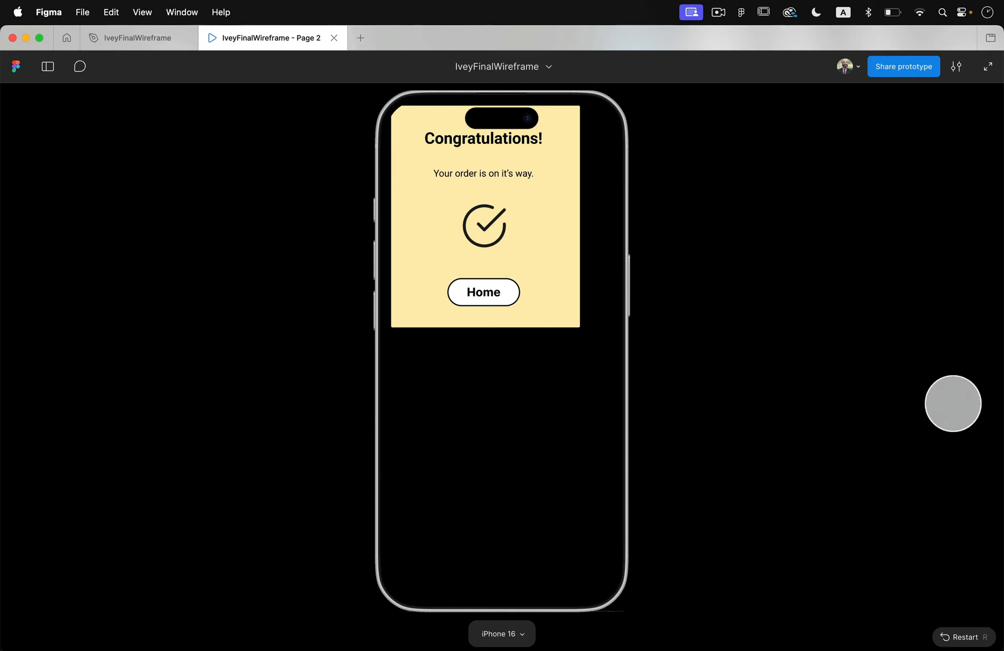
click(962, 635)
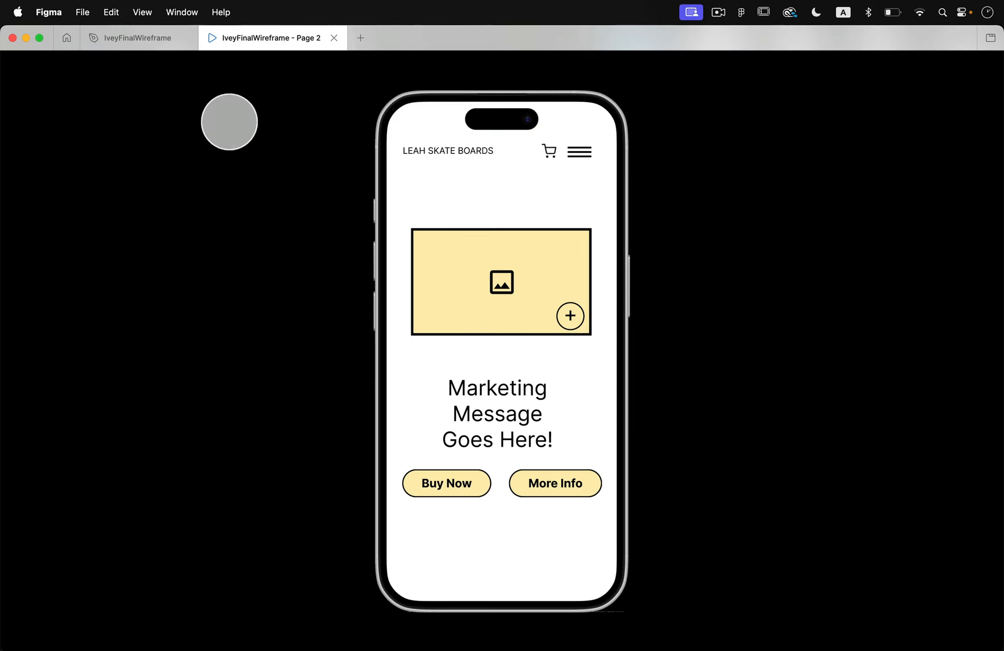
click(334, 37)
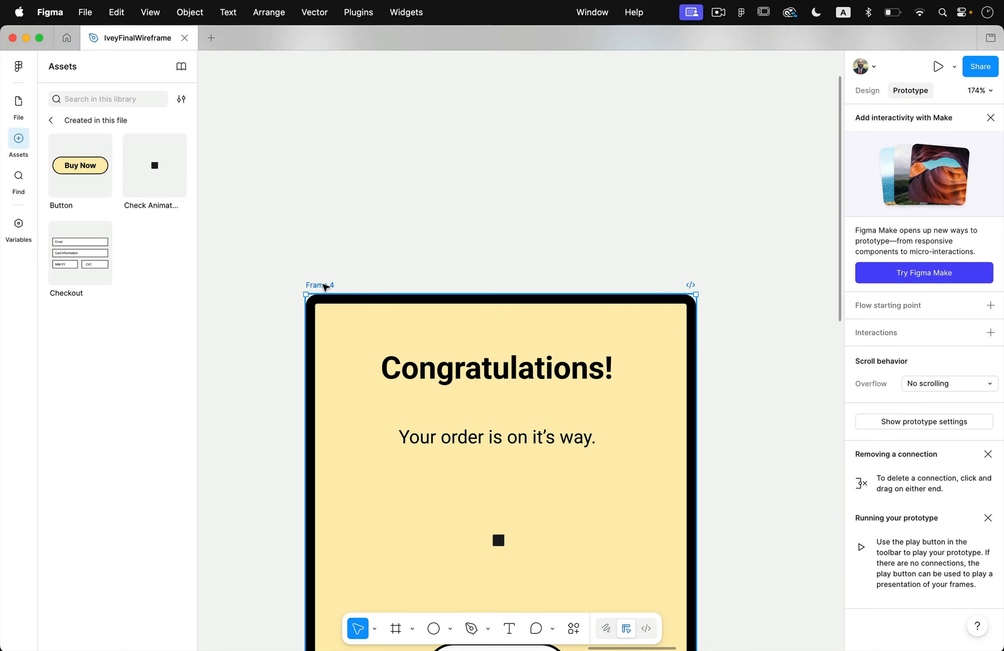
click(936, 69)
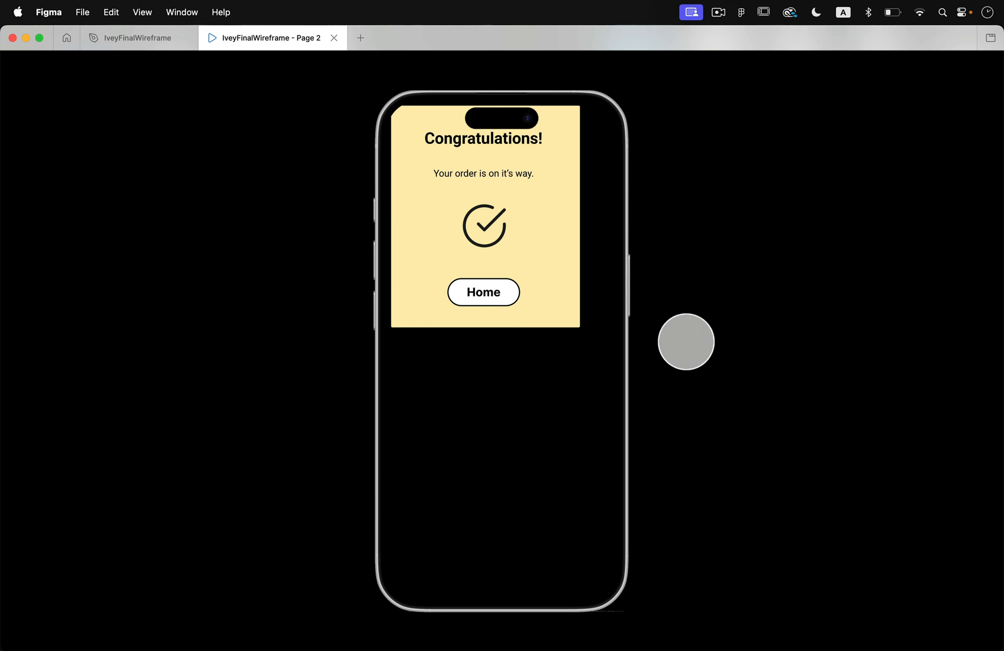
Return to the design and add a prototype connection from the Checkout frame's Purchase button to Frame 4.
click(124, 29)
click(345, 201)
scroll(345, 201, down, 10)
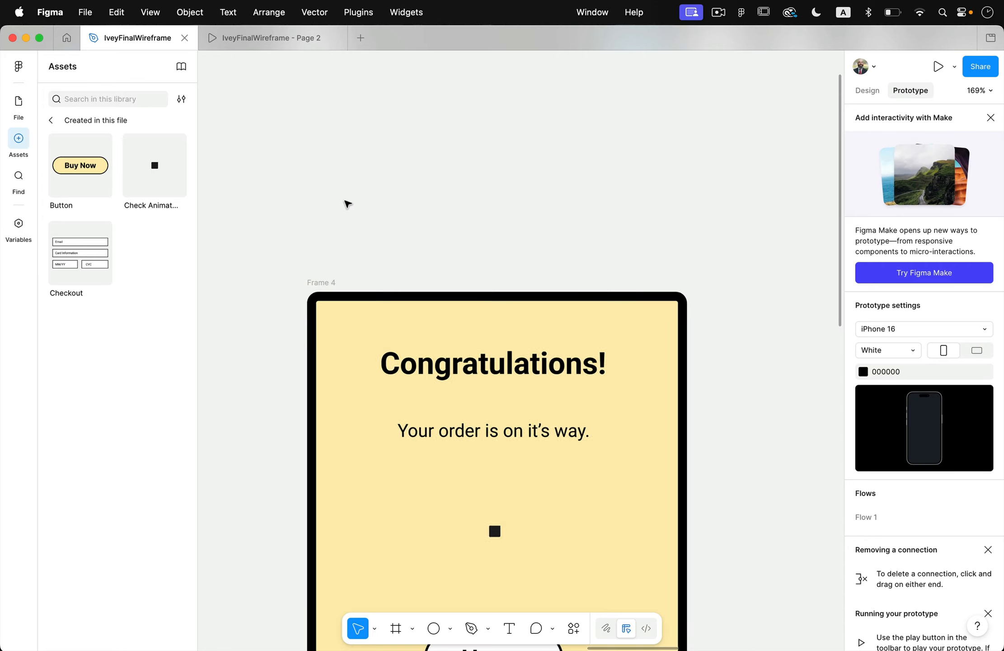
scroll(386, 299, left, 6)
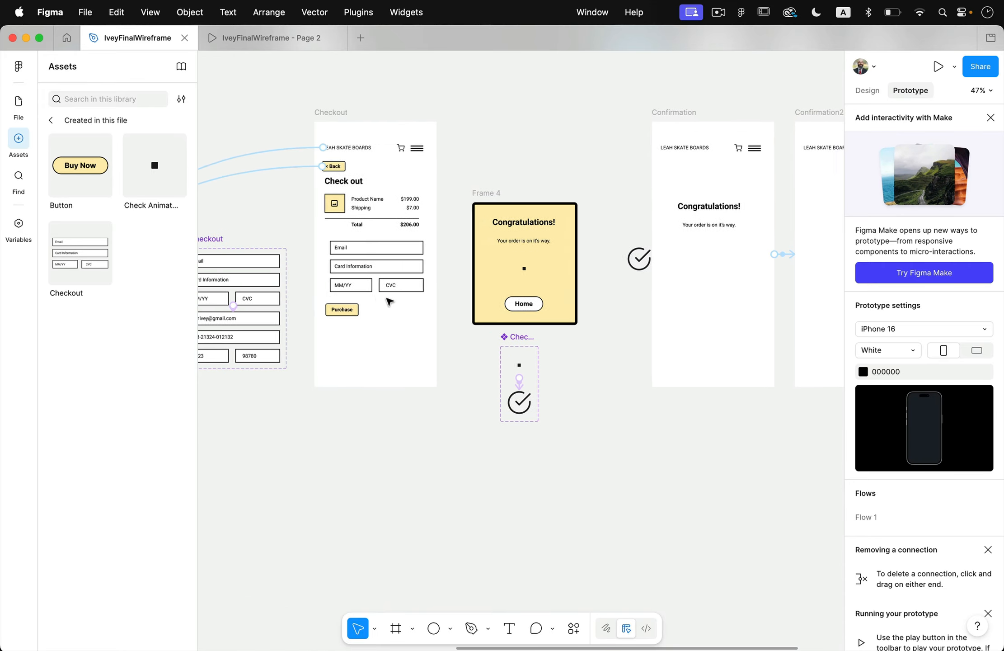
click(362, 312)
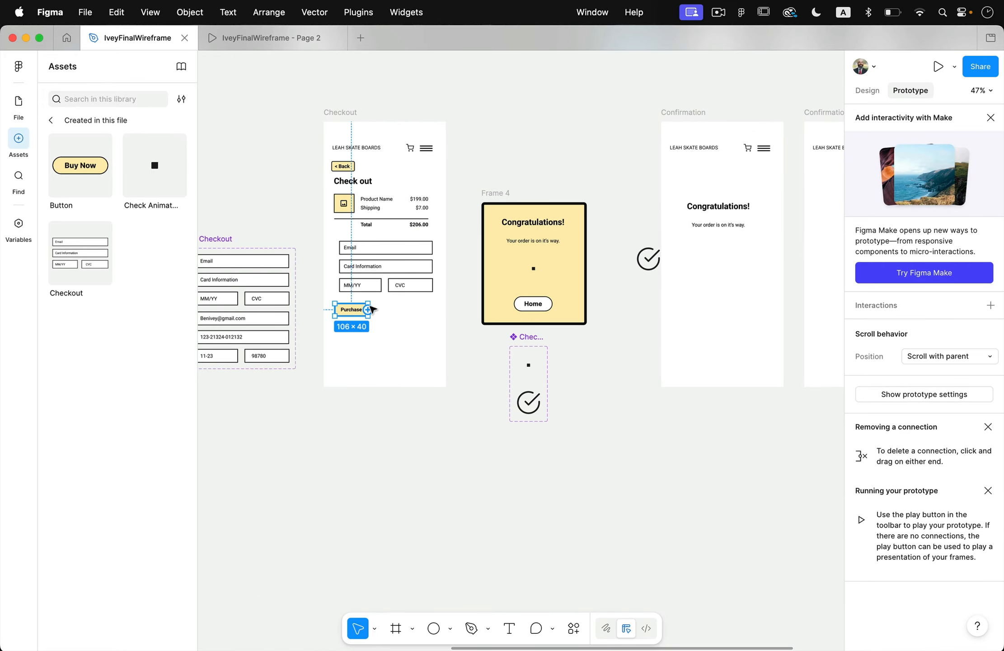
scroll(362, 314, up, 5)
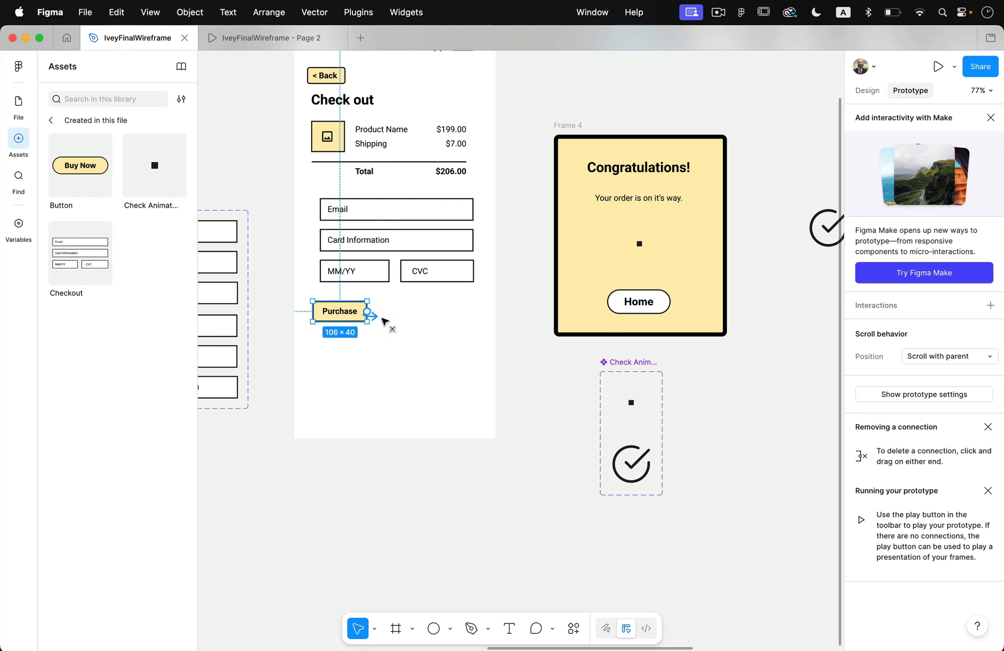
drag(555, 291, 587, 269)
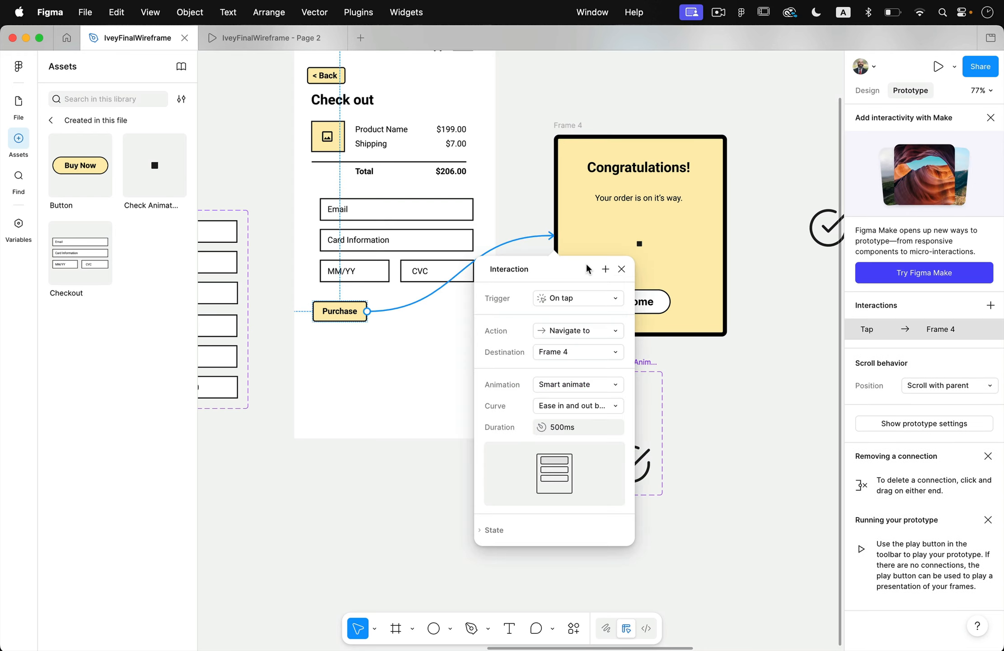
Change the Purchase button's interaction to Open overlay for Frame 4 and enable the overlay's background.
click(575, 300)
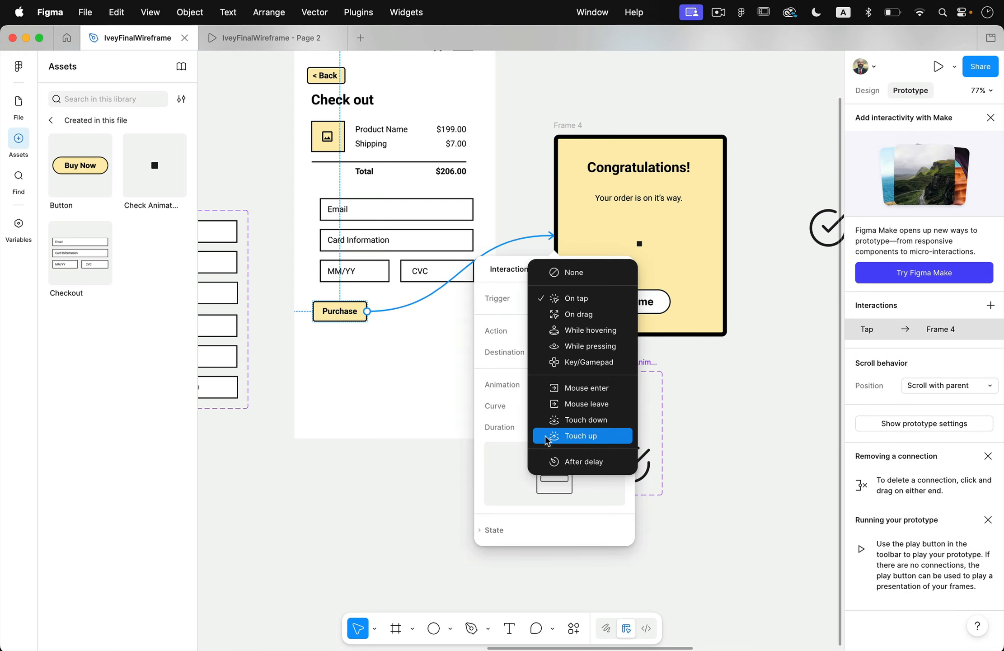
click(520, 371)
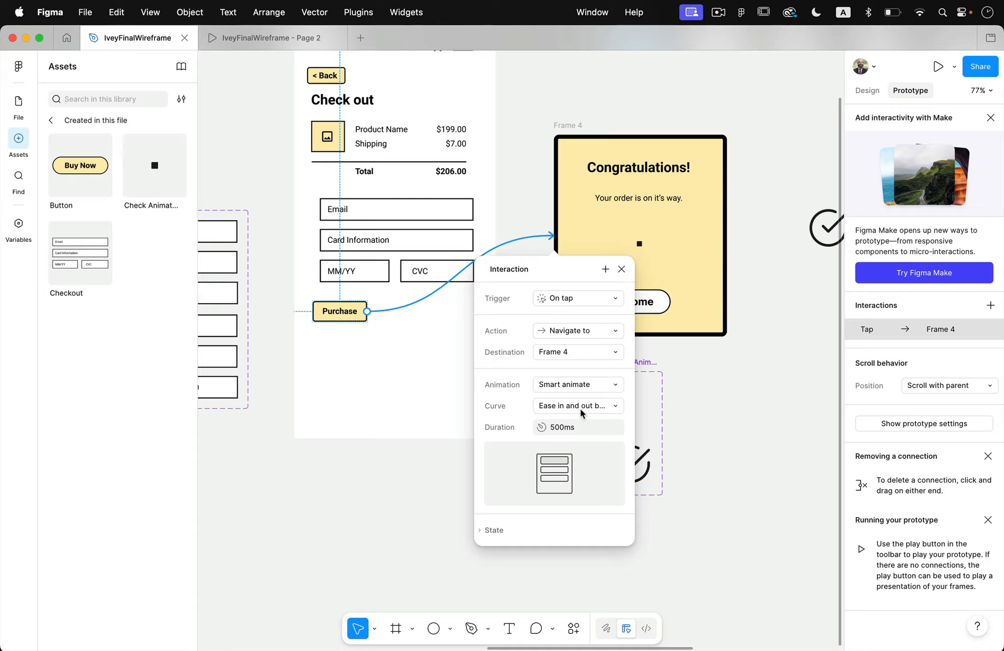
click(564, 331)
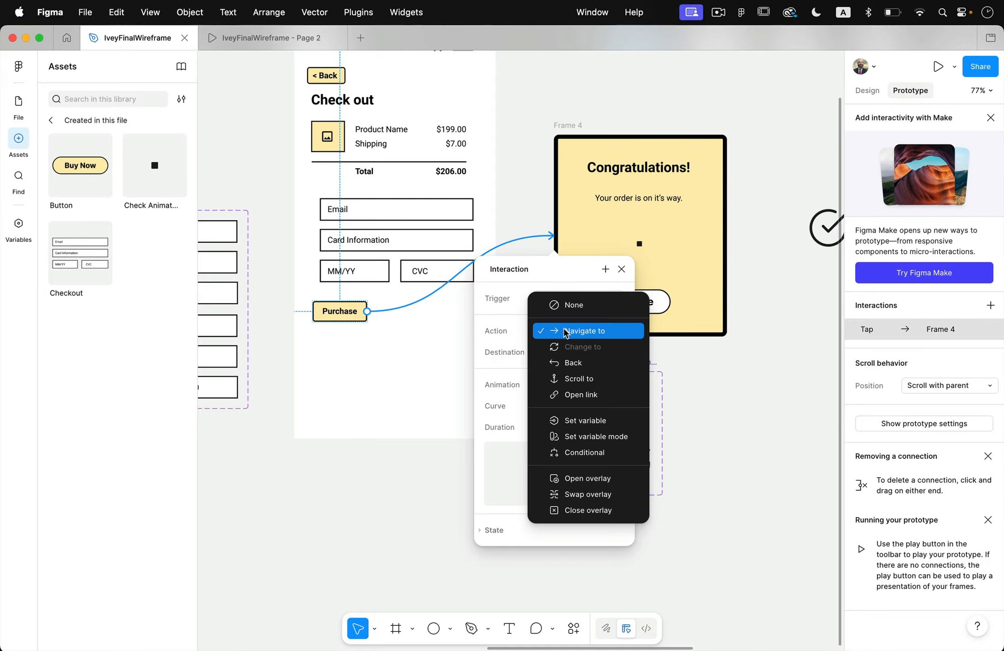
click(601, 479)
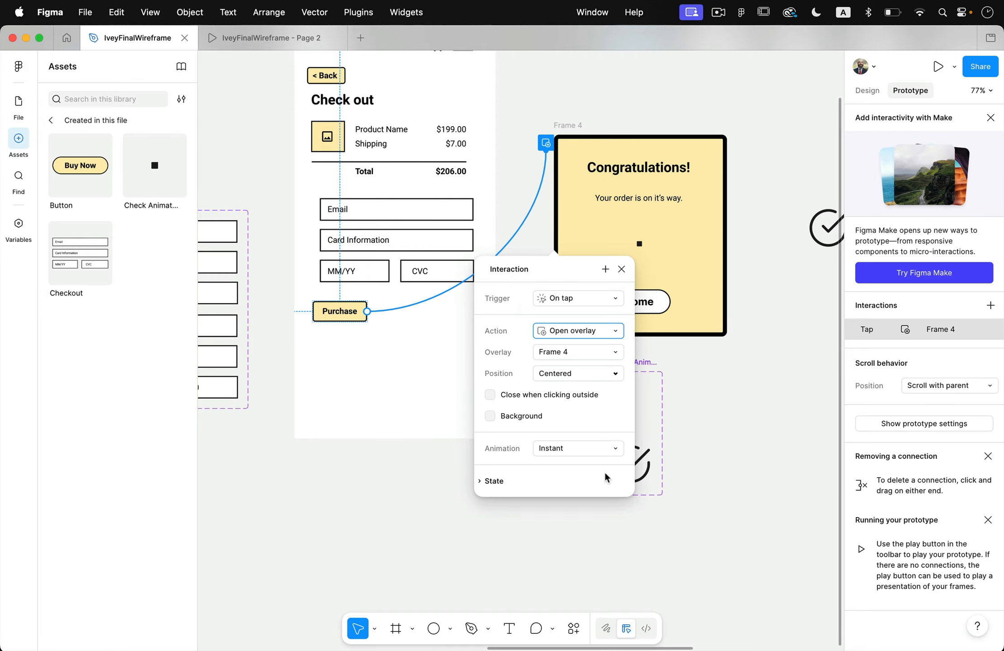
click(517, 415)
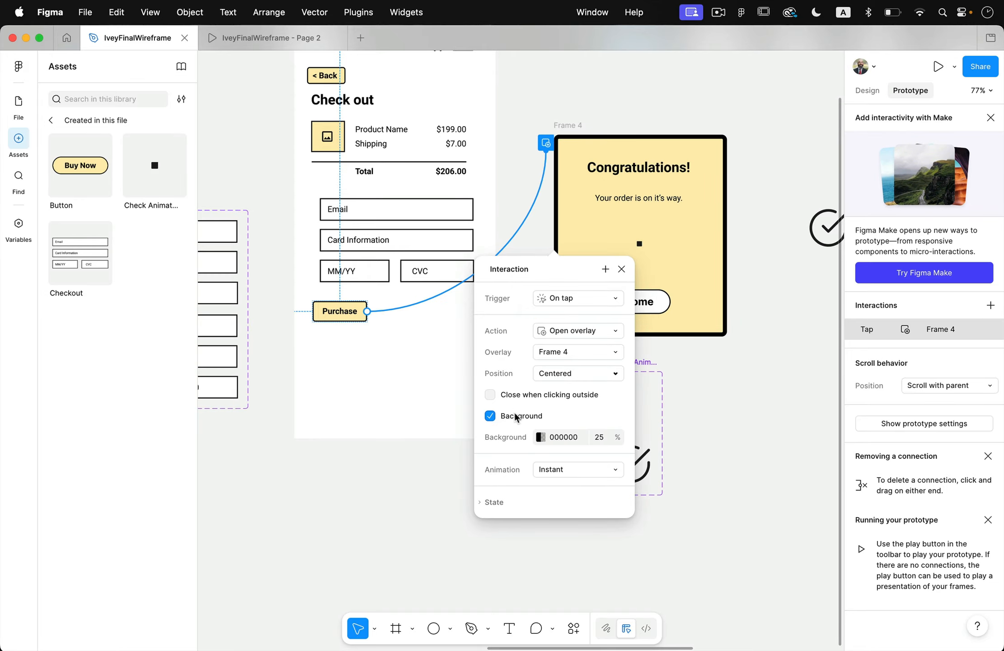
click(511, 206)
Preview the prototype from the Checkout frame, fill the form, open the Congratulations overlay with Purchase, and return to the design.
scroll(475, 181, up, 5)
scroll(474, 181, left, 4)
click(436, 153)
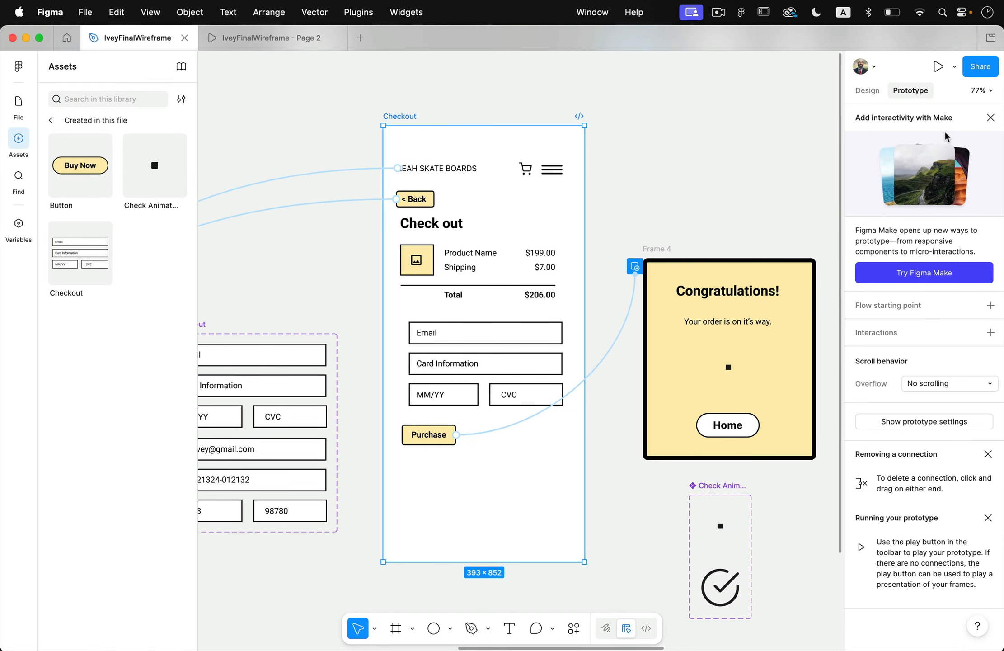
click(937, 68)
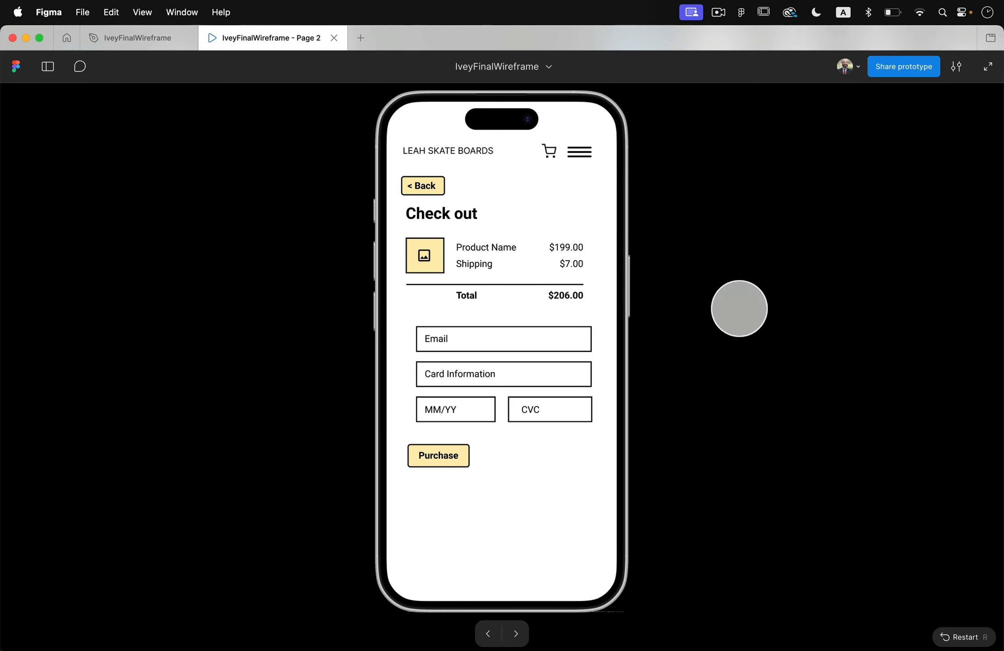
click(501, 373)
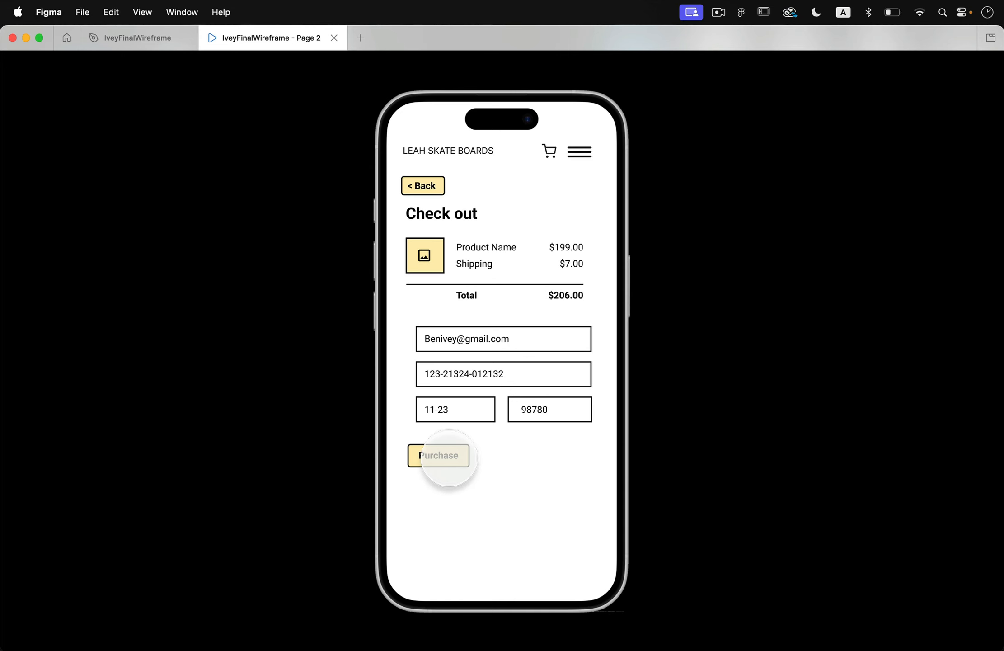
click(445, 459)
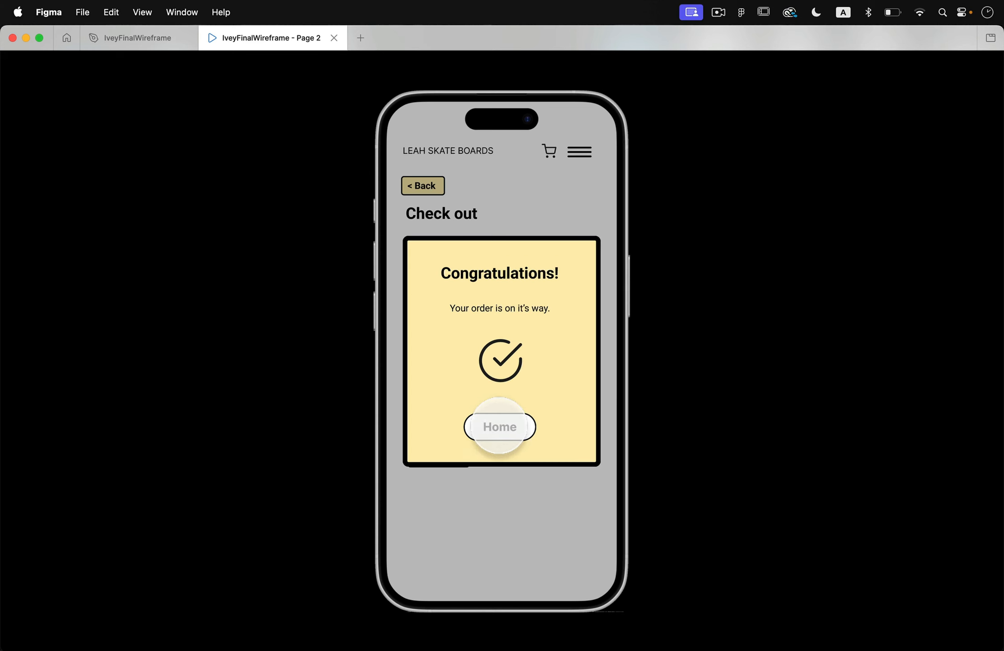
click(175, 33)
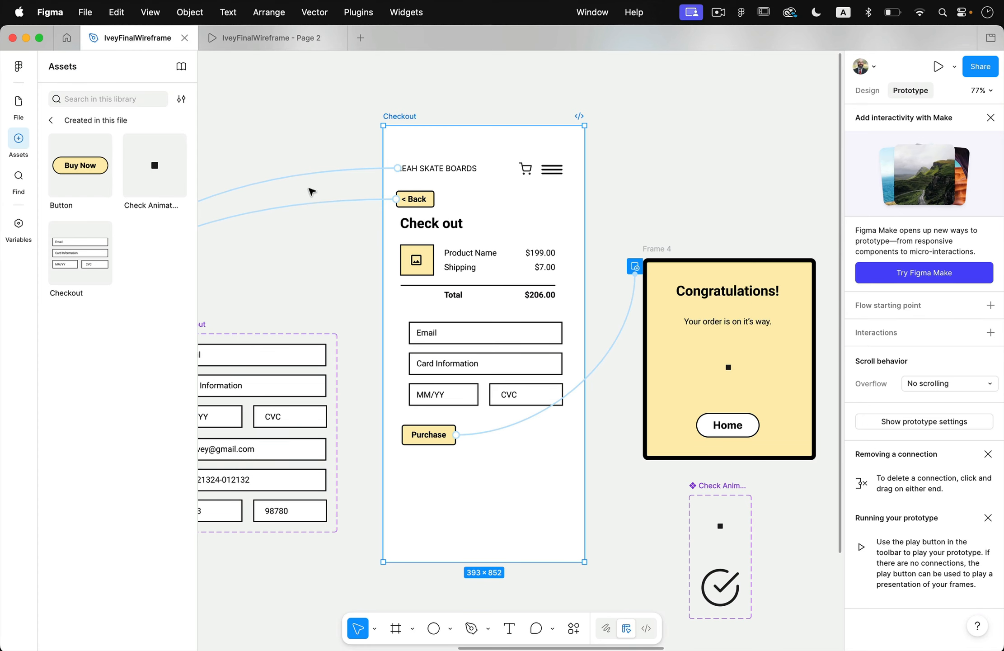
Delete the obsolete Confirmation and Confirmation2 frames.
scroll(307, 189, left, 10)
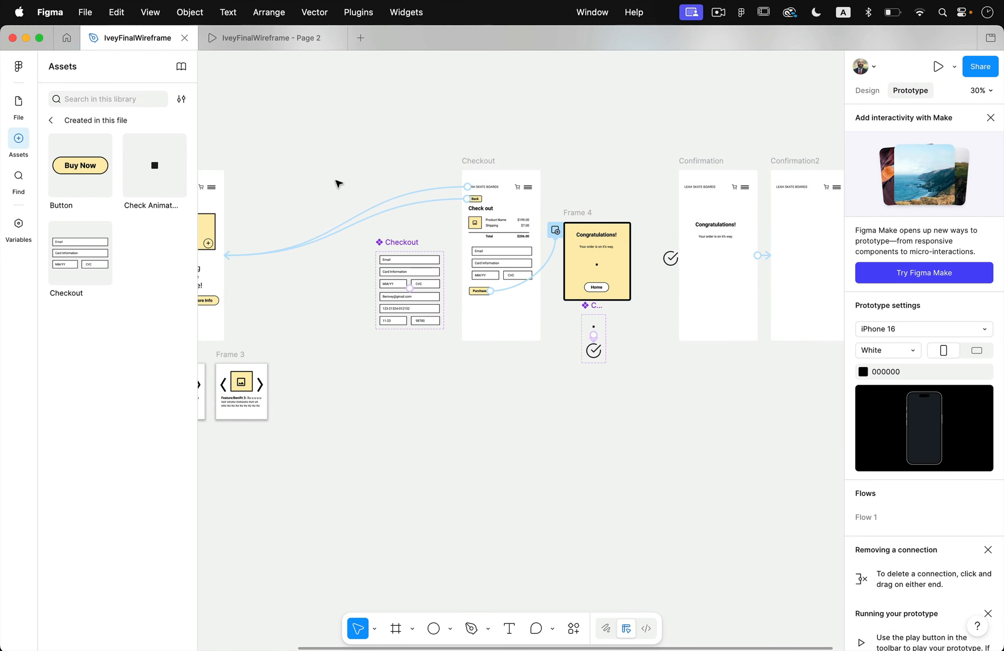
scroll(535, 246, right, 5)
scroll(535, 246, up, 2)
click(649, 174)
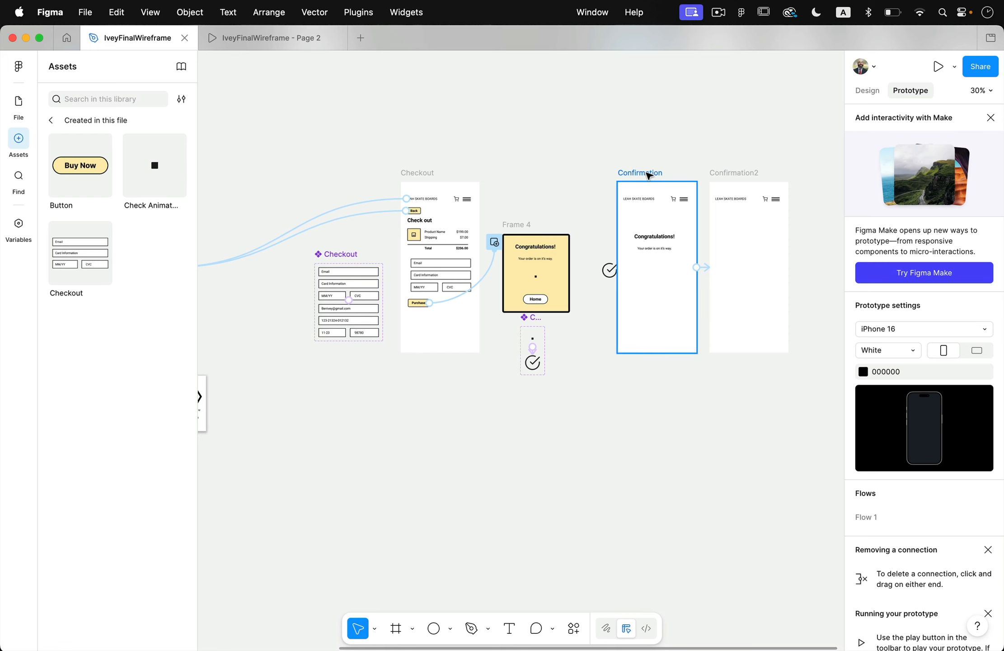
key(Delete)
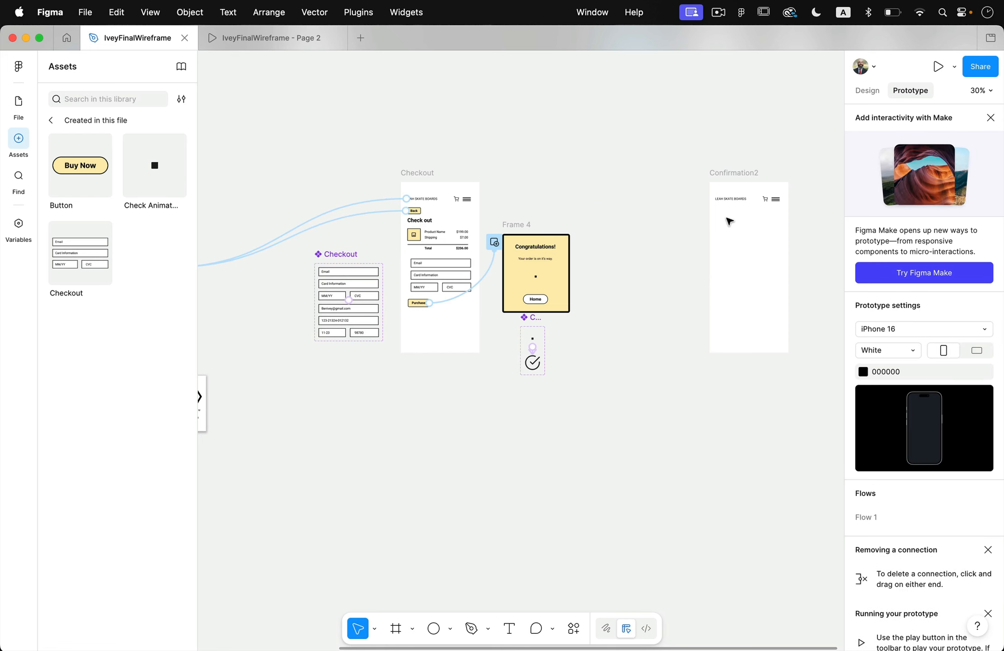
click(732, 172)
key(Delete)
scroll(726, 172, left, 10)
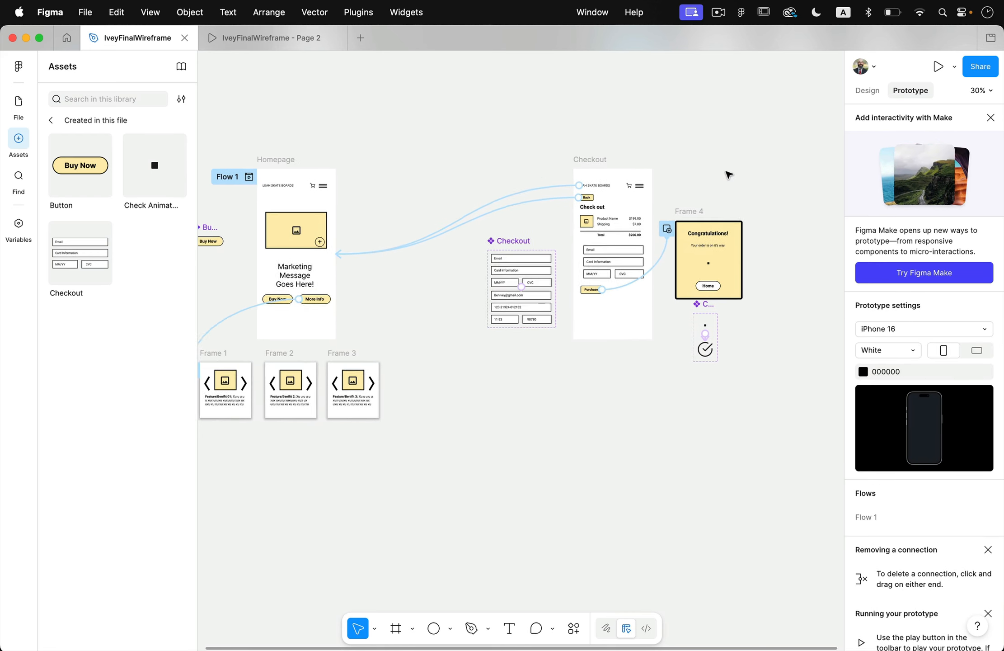
scroll(633, 226, right, 4)
scroll(633, 226, up, 3)
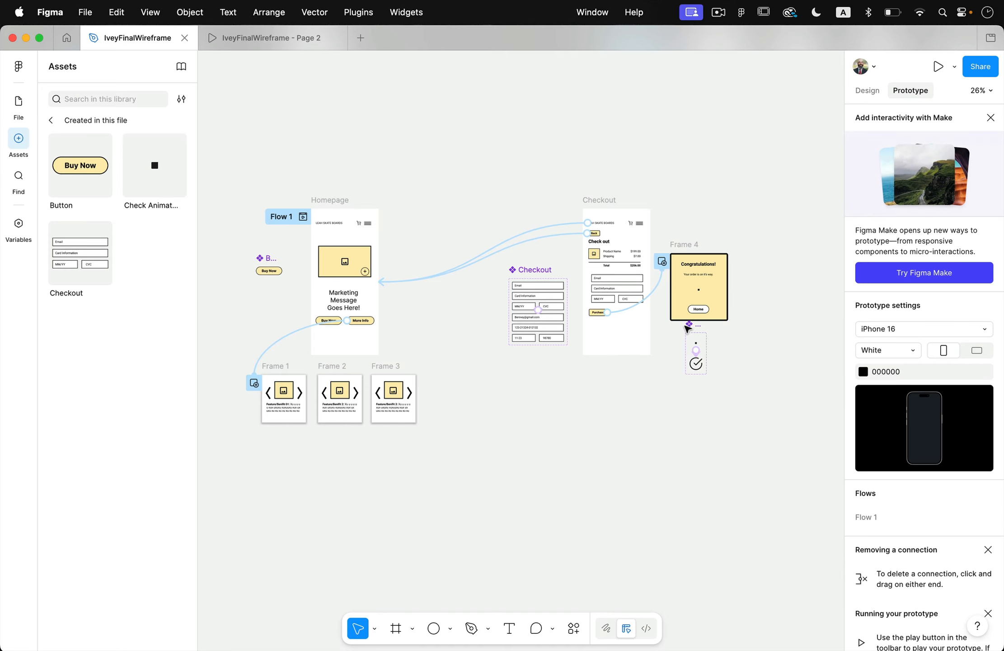
scroll(685, 331, up, 5)
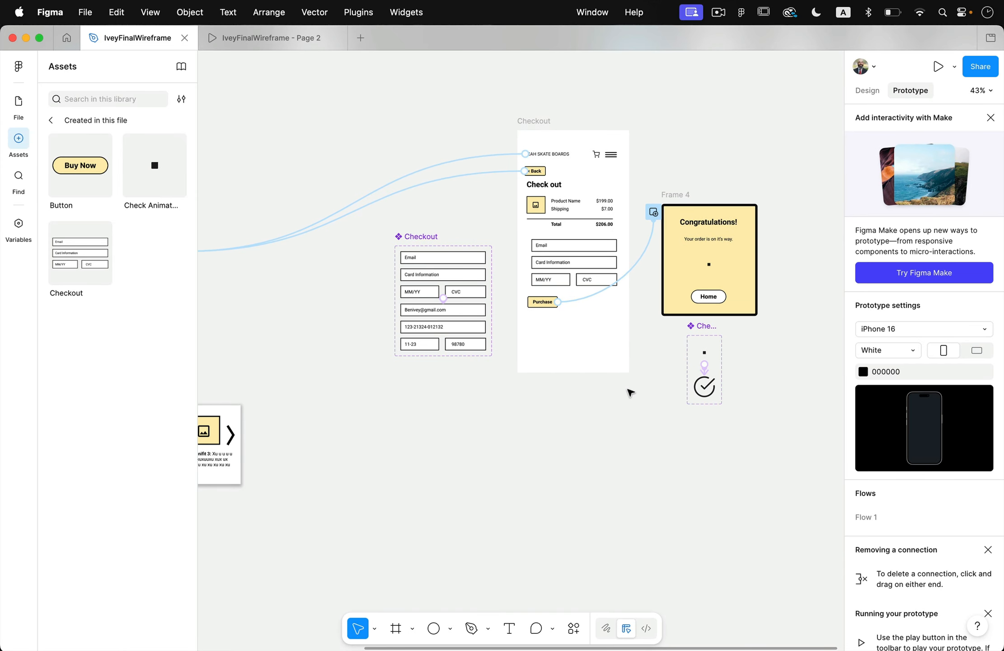
scroll(630, 393, down, 3)
scroll(630, 392, down, 2)
scroll(630, 393, left, 3)
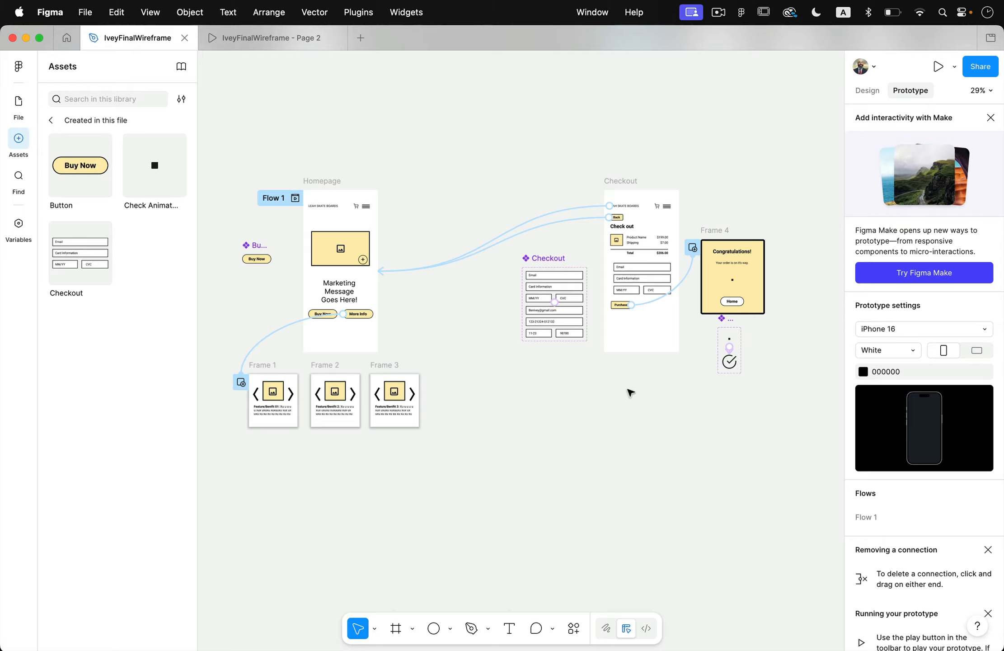
click(88, 13)
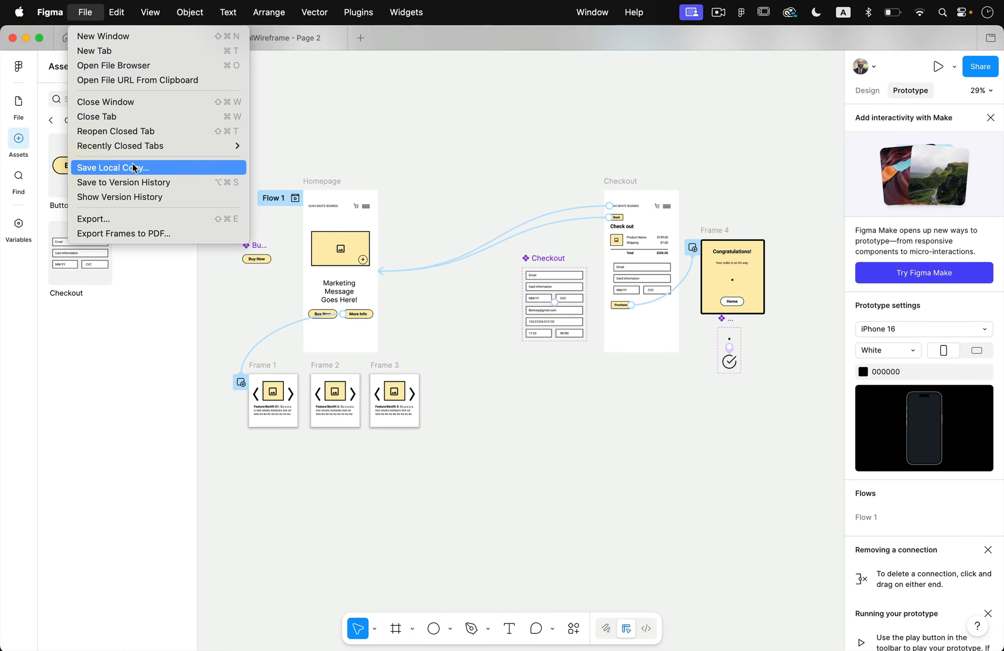
click(425, 129)
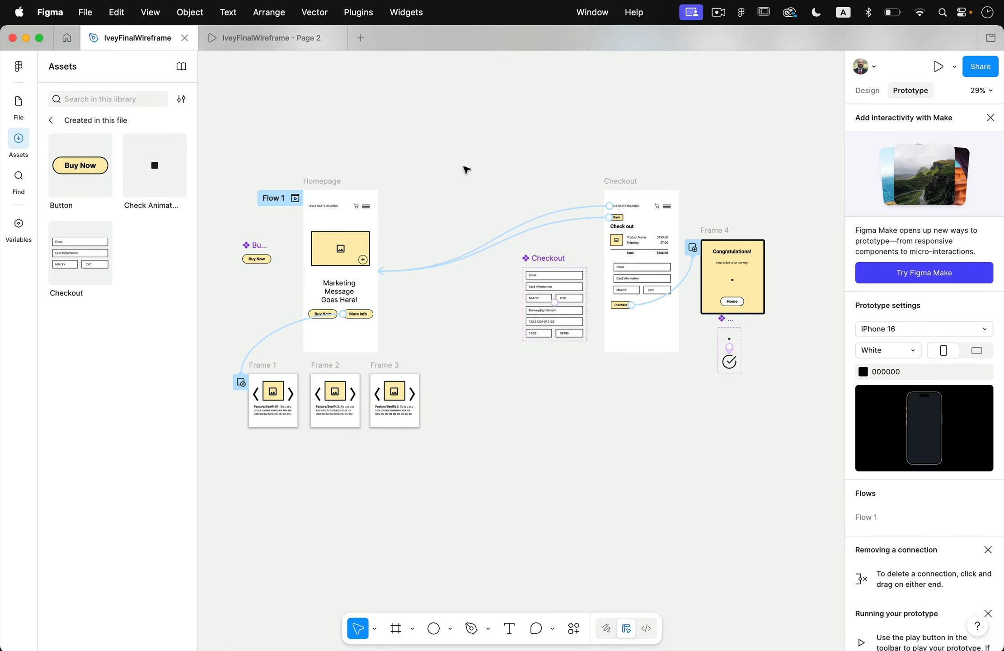